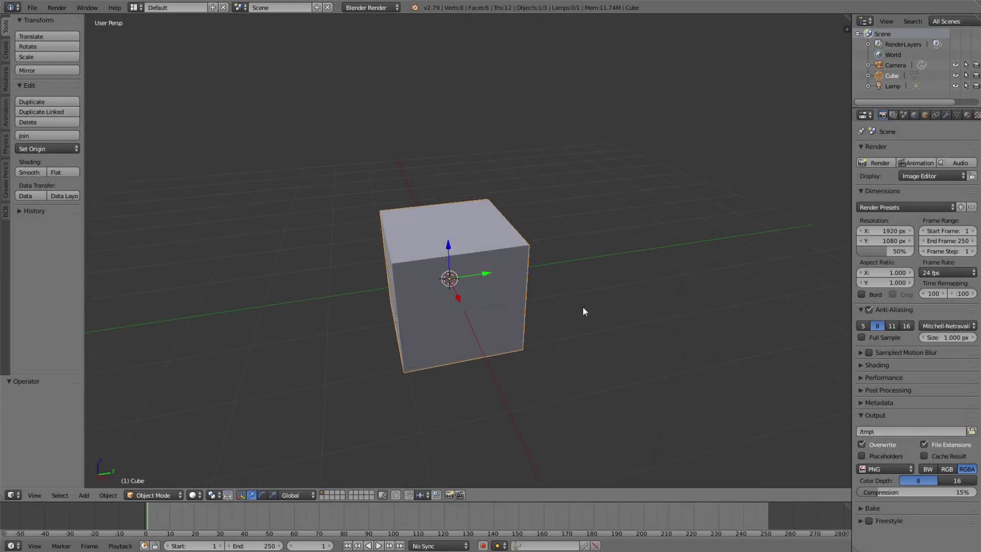
# Step: Widen the properties editor and add a new particle system to the cube
pyautogui.moveTo(536, 329); pyautogui.dragTo(561, 266, button='middle')
pyautogui.scroll(2, 561, 297)
pyautogui.scroll(-2, 523, 299)
pyautogui.scroll(3, 551, 281)
pyautogui.scroll(-3, 600, 244)
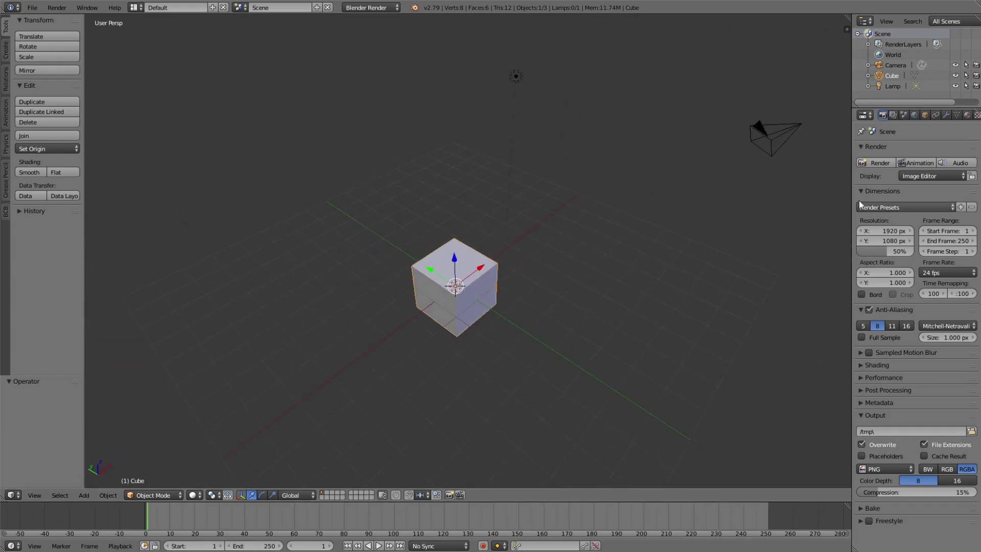
pyautogui.moveTo(853, 202); pyautogui.dragTo(793, 202)
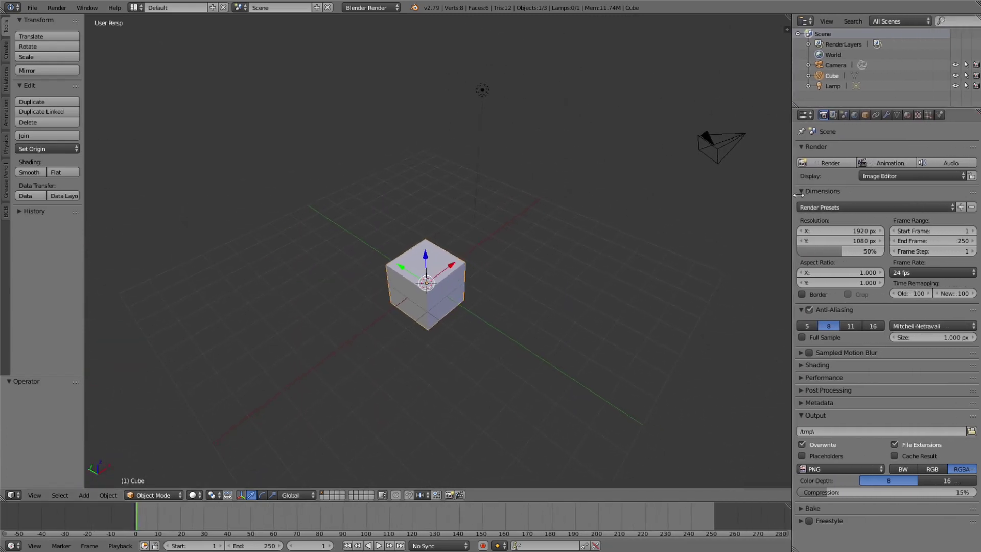
pyautogui.click(930, 114)
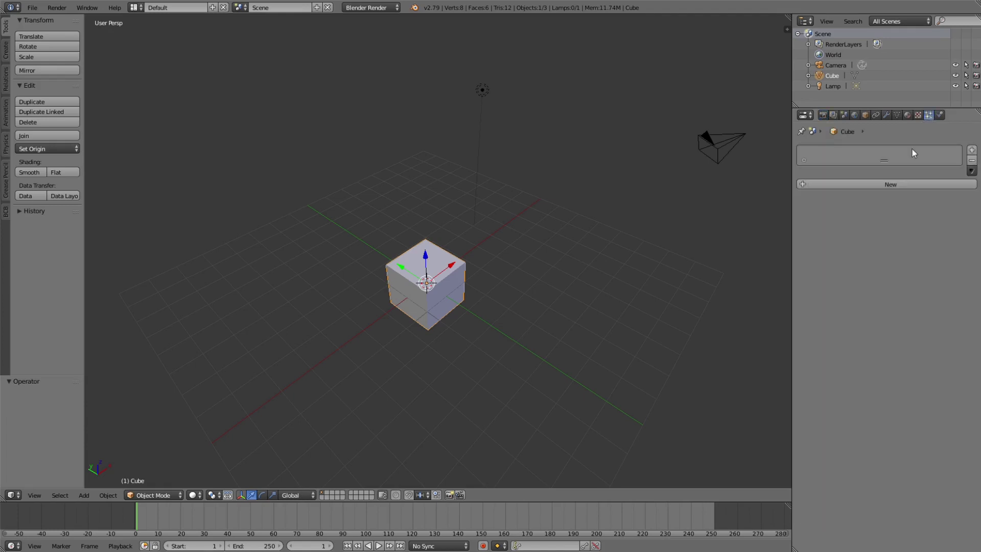
pyautogui.click(881, 185)
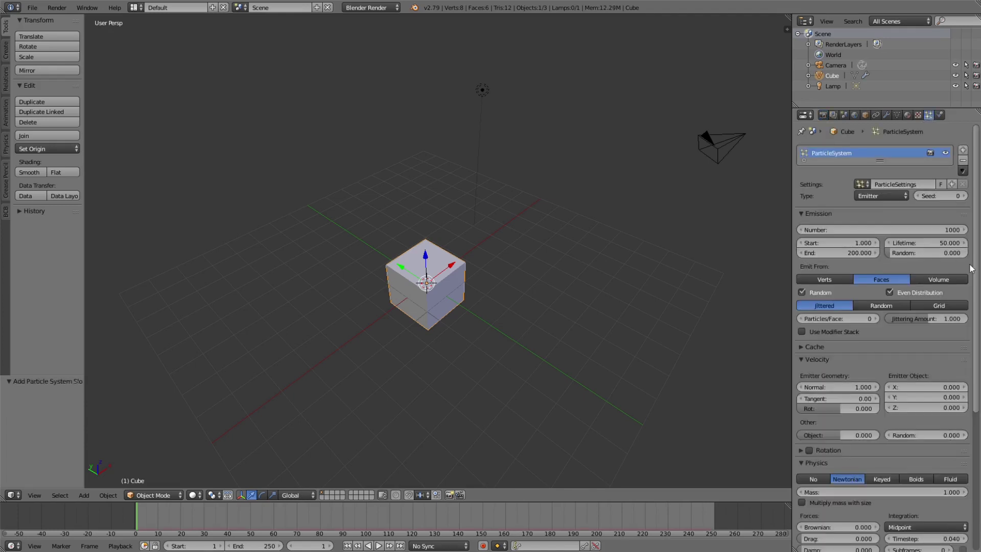
# Step: Look through the cube's particle settings and turn off gravity for the scene
pyautogui.scroll(-10, 976, 262)
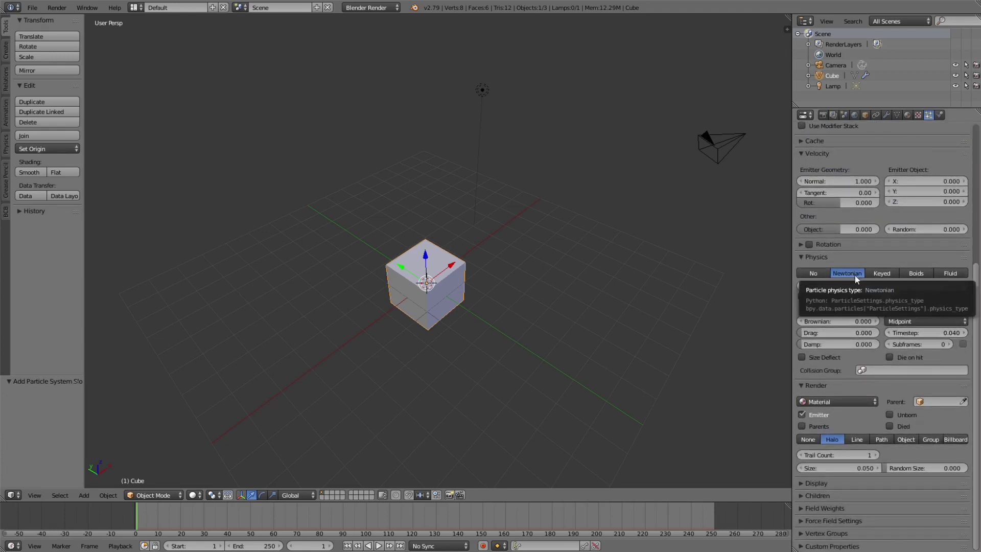
pyautogui.scroll(10, 912, 255)
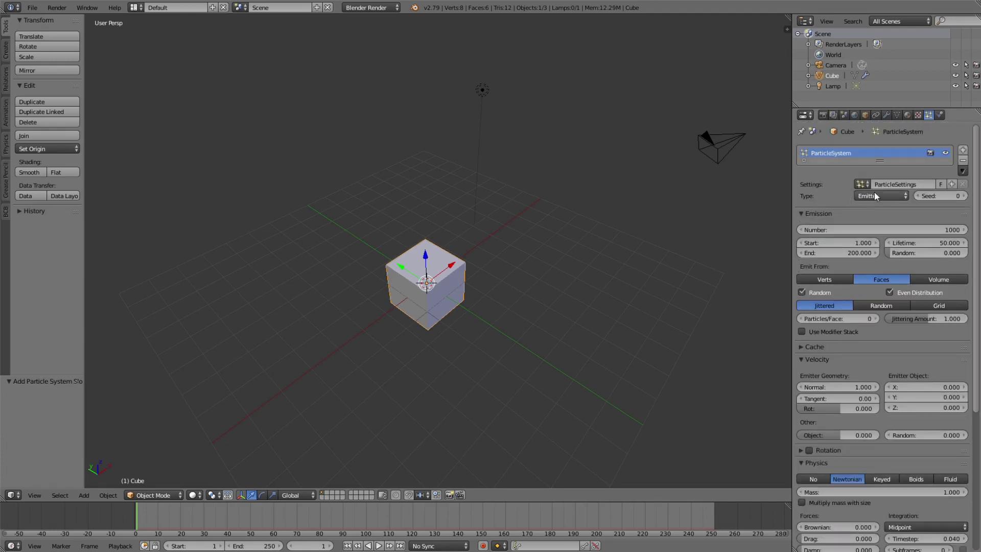
pyautogui.scroll(-10, 879, 204)
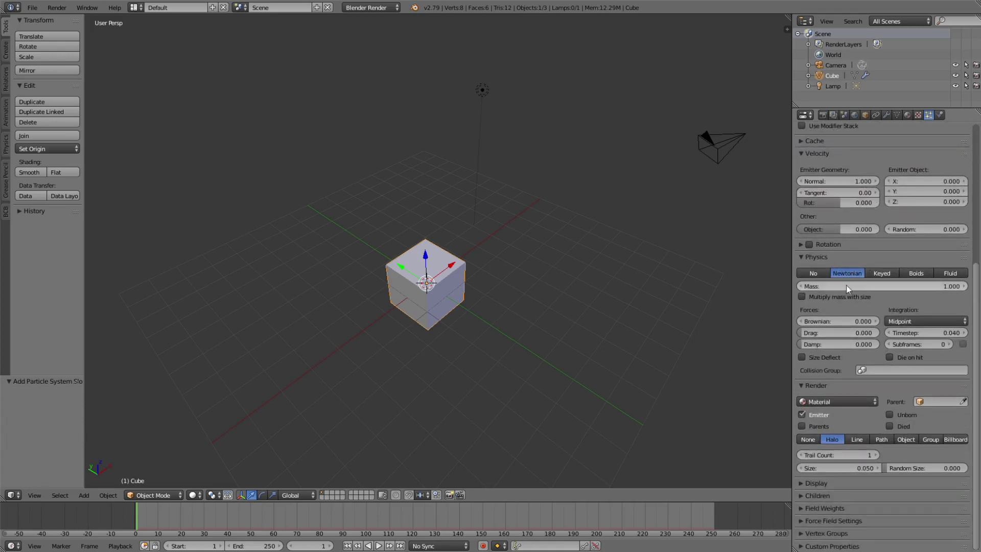
pyautogui.click(843, 116)
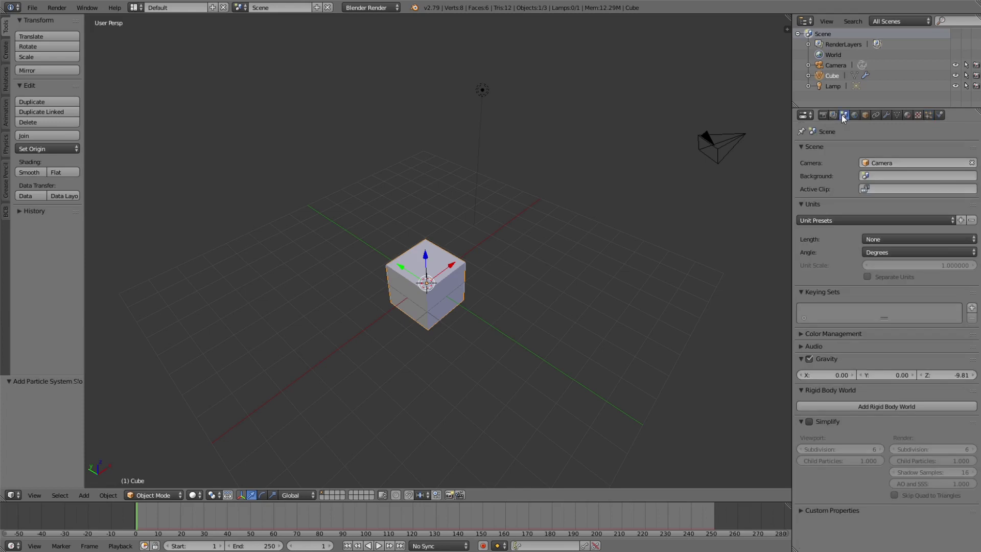
pyautogui.click(809, 359)
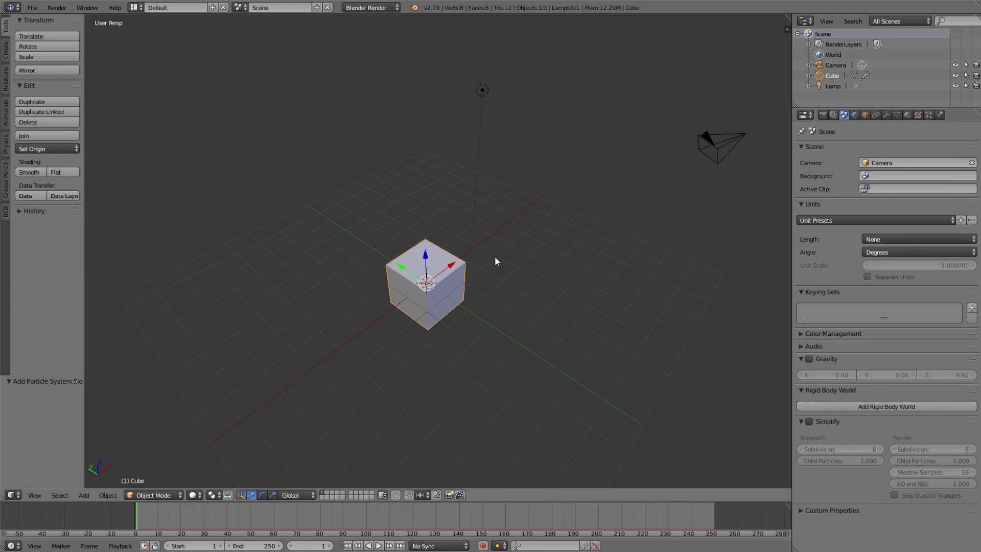
pyautogui.scroll(-1, 488, 256)
pyautogui.scroll(2, 449, 240)
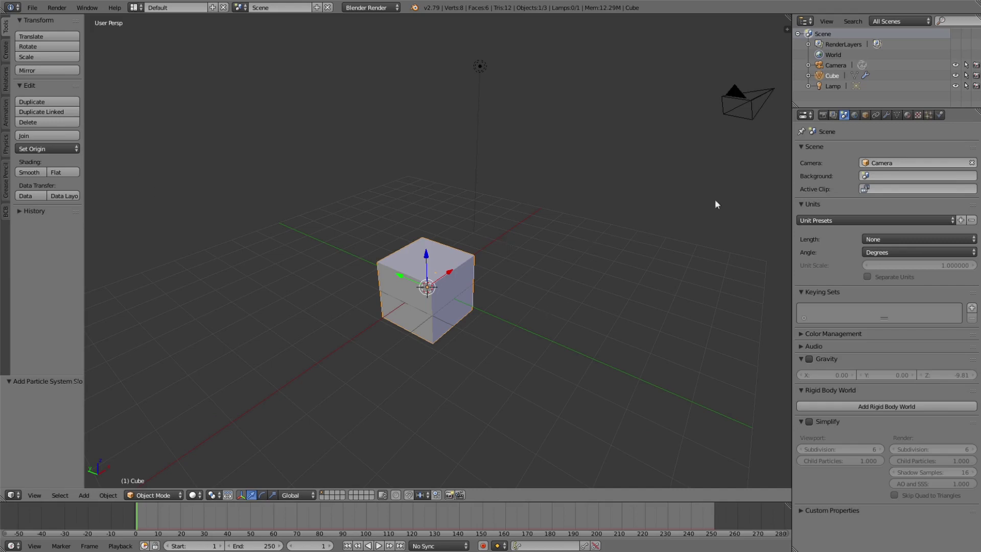
pyautogui.press('n')
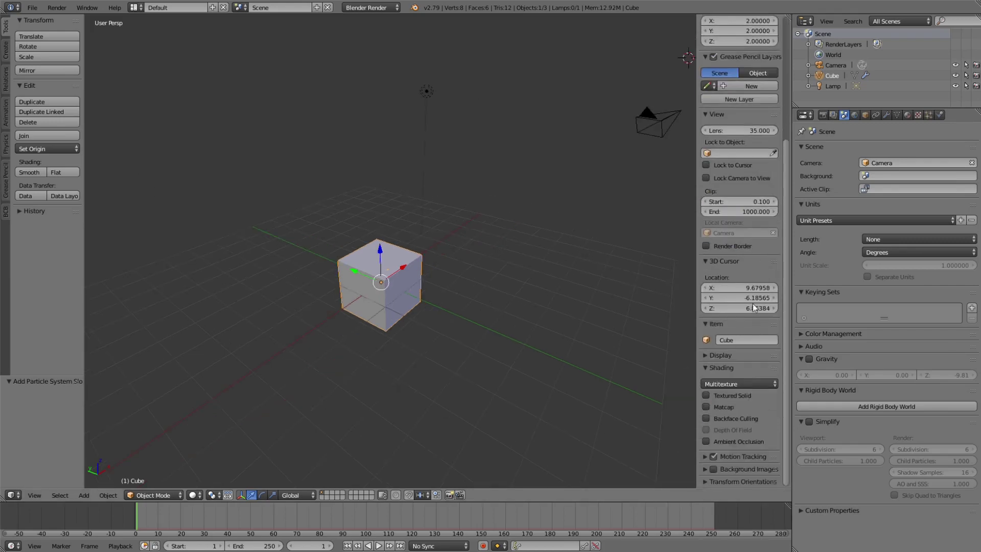
pyautogui.click(729, 483)
pyautogui.scroll(-1, 735, 479)
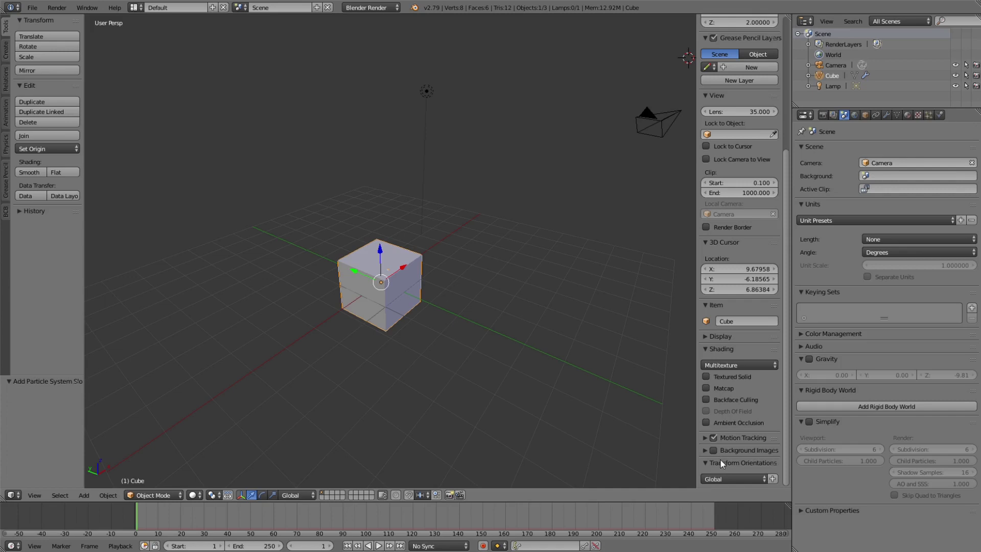
pyautogui.click(719, 460)
pyautogui.press('n')
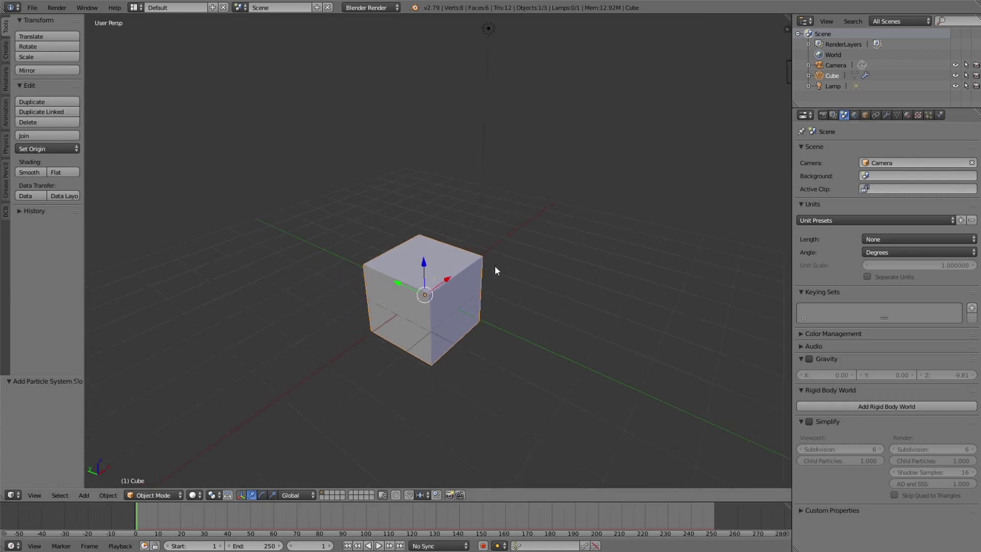
# Step: Add a force field of type Force to the scene
pyautogui.hotkey('shift', 'a')
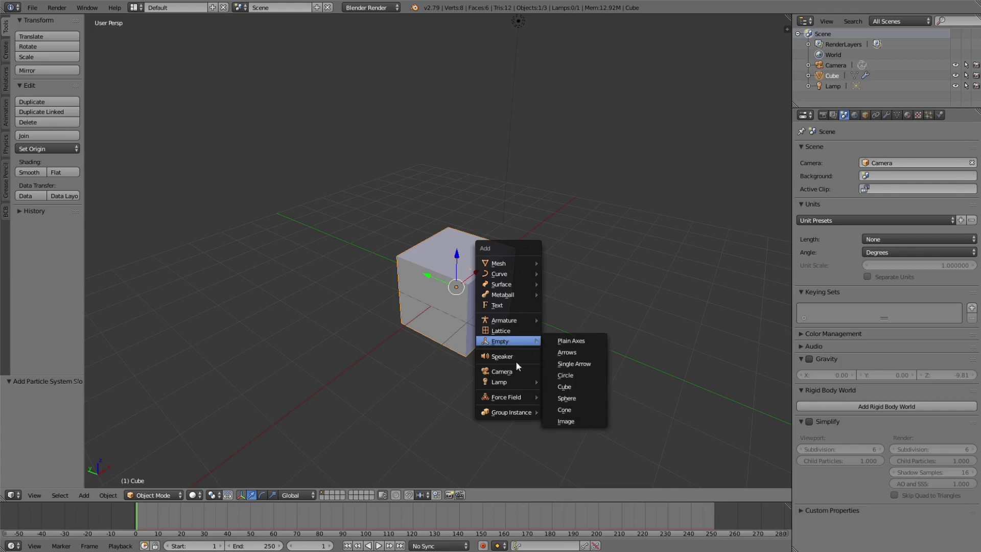
pyautogui.moveTo(514, 397)
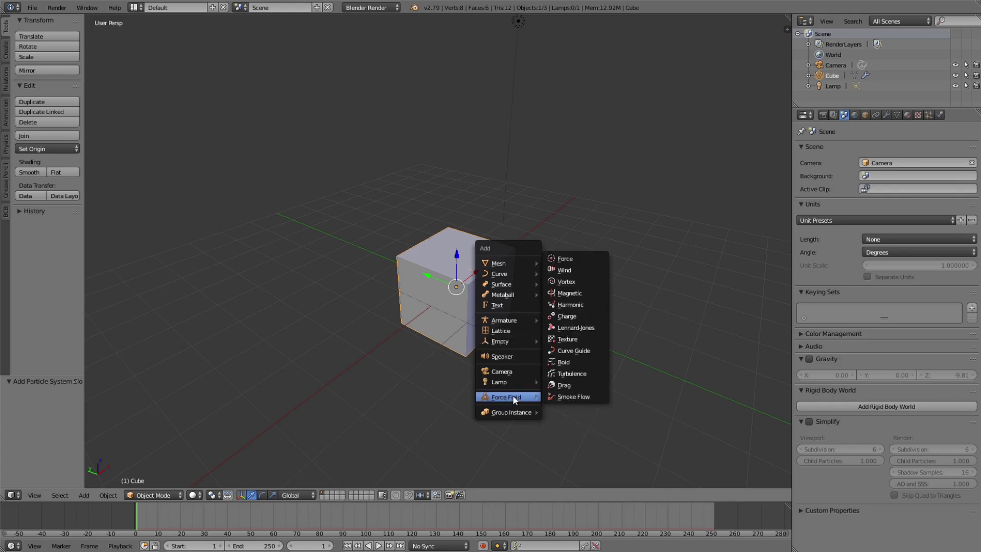
pyautogui.click(576, 260)
# Step: Move the force field close to the cube, by about -5.75 in X, 5.04 in Y and -3.89 in Z
pyautogui.scroll(-3, 511, 281)
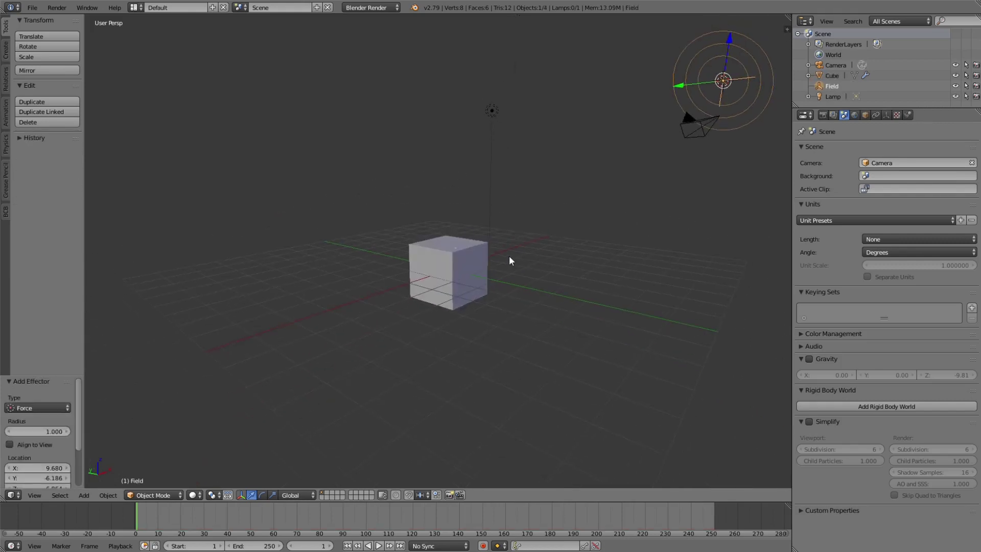
pyautogui.press('g')
pyautogui.click(423, 325)
pyautogui.scroll(1, 483, 276)
pyautogui.moveTo(486, 274); pyautogui.dragTo(452, 267, button='middle')
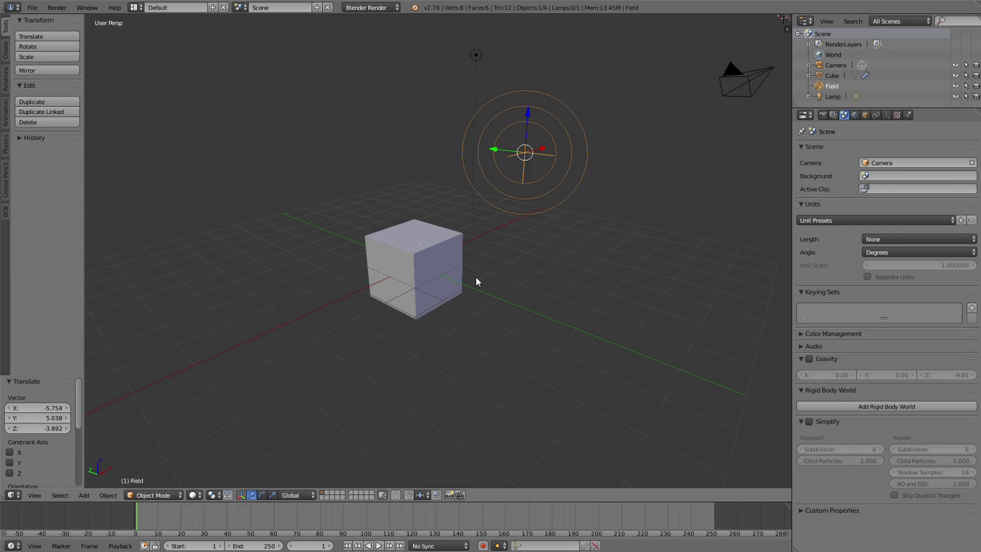
# Step: Play the animation to preview how the force field affects the cube's particles, and stop it
pyautogui.hotkey('alt', 'a')
pyautogui.moveTo(477, 277); pyautogui.dragTo(449, 259, button='middle')
pyautogui.moveTo(344, 272); pyautogui.dragTo(445, 277, button='middle')
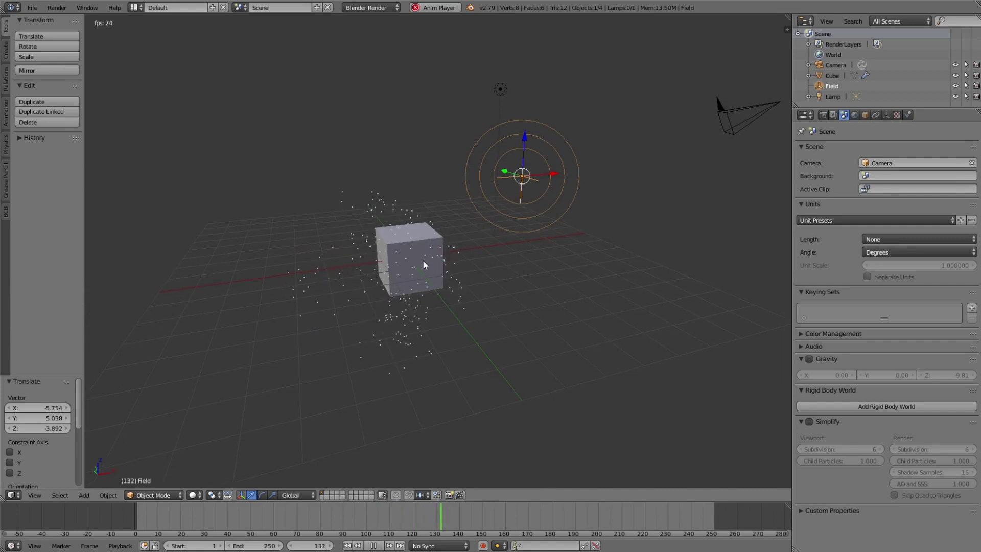
pyautogui.press('Escape')
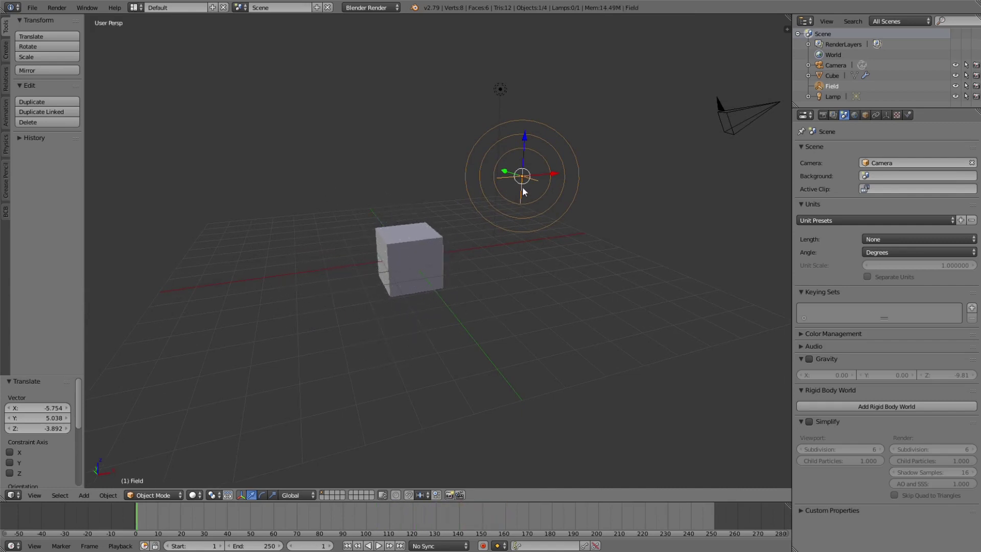
# Step: Set the cube's particle emission to end at frame 1 and the particle lifetime to 250 frames
pyautogui.moveTo(522, 191); pyautogui.dragTo(458, 234, button='middle')
pyautogui.rightClick(440, 237)
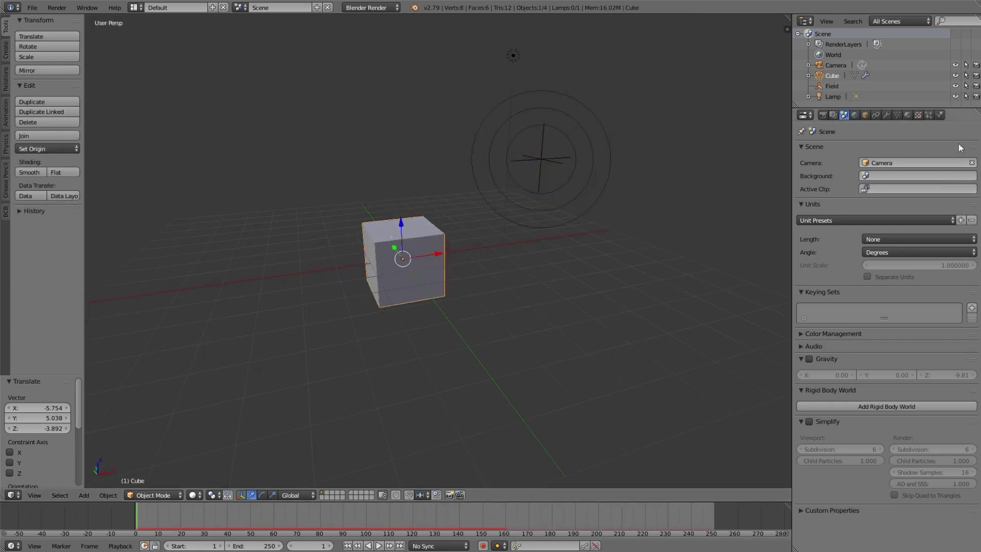
pyautogui.click(933, 116)
pyautogui.scroll(5, 860, 216)
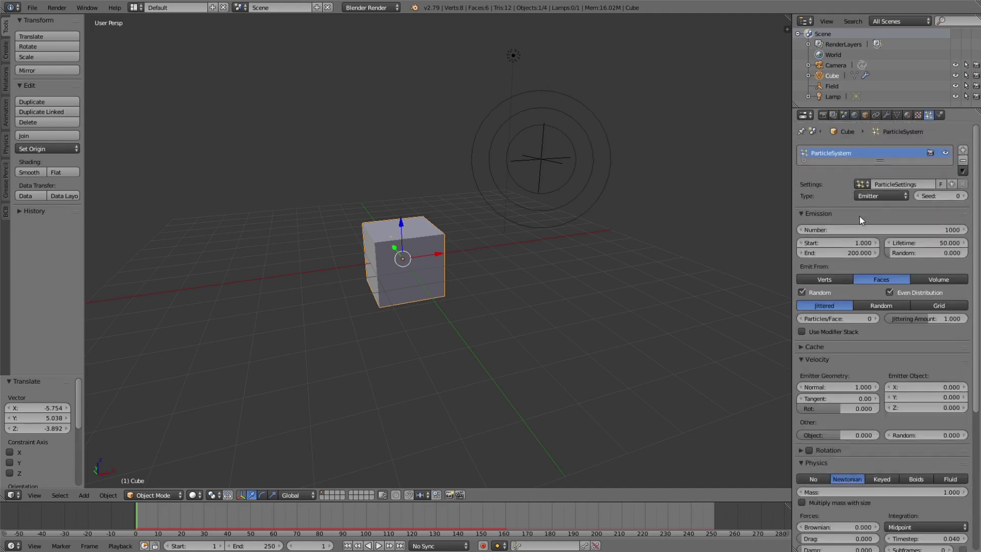
pyautogui.click(833, 253)
pyautogui.moveTo(834, 253); pyautogui.dragTo(800, 253)
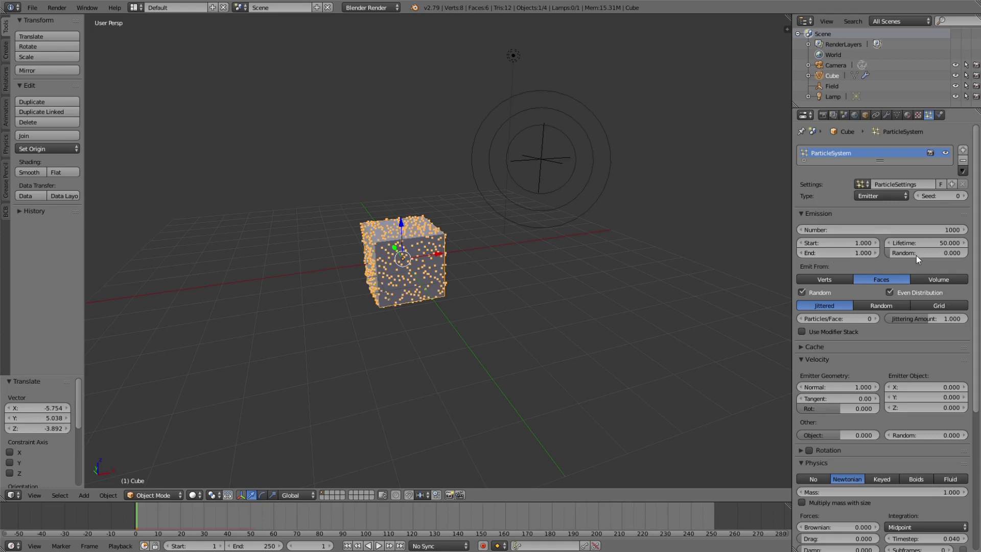
pyautogui.press('Return')
# Step: Play the animation to check the particle motion with the new emission end and lifetime, and stop it
pyautogui.hotkey('alt', 'a')
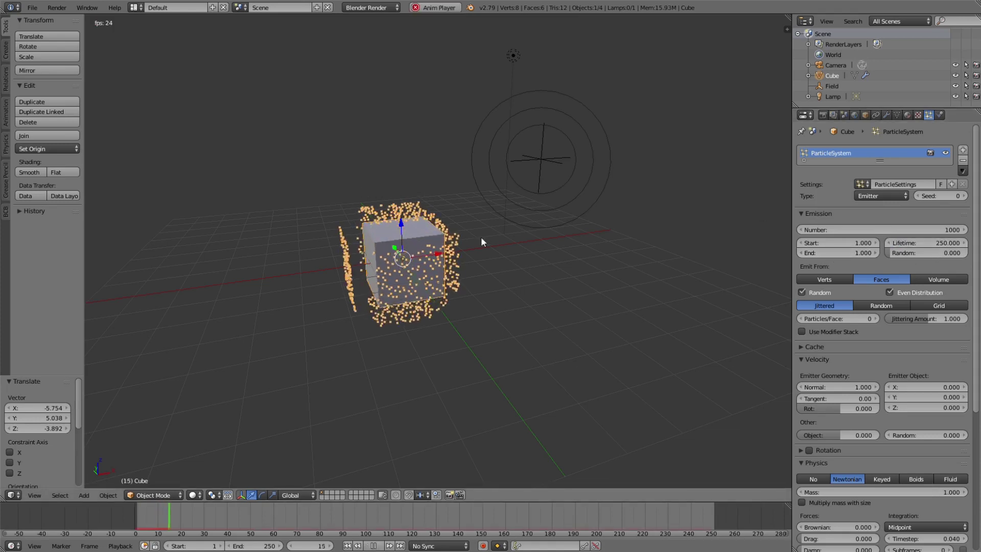
pyautogui.moveTo(481, 237); pyautogui.dragTo(409, 219, button='middle')
pyautogui.moveTo(244, 283); pyautogui.dragTo(326, 269, button='middle')
pyautogui.press('Escape')
# Step: Make the cube's particles emit from its volume instead of its faces
pyautogui.rightClick(491, 199)
pyautogui.moveTo(450, 220); pyautogui.dragTo(530, 233, button='middle')
pyautogui.rightClick(398, 256)
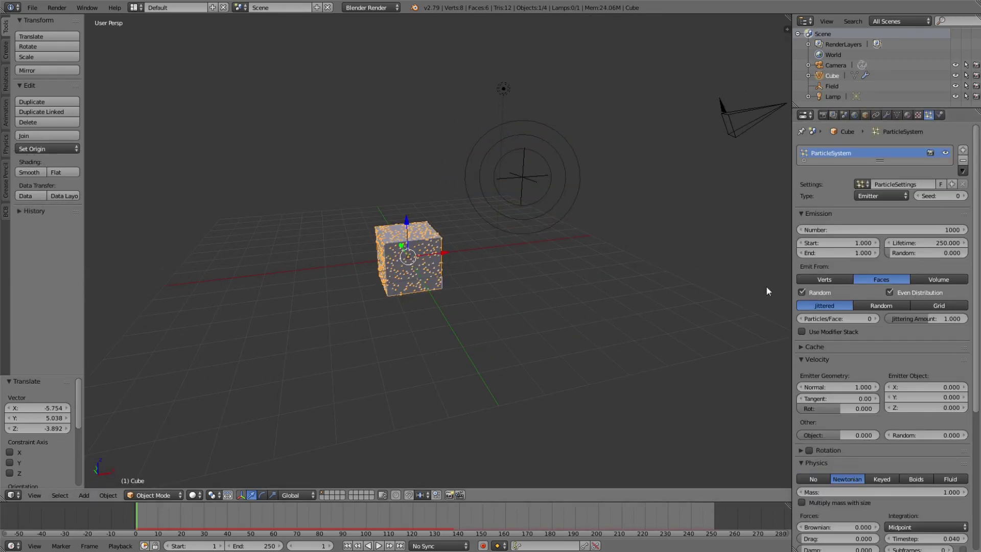
pyautogui.click(935, 280)
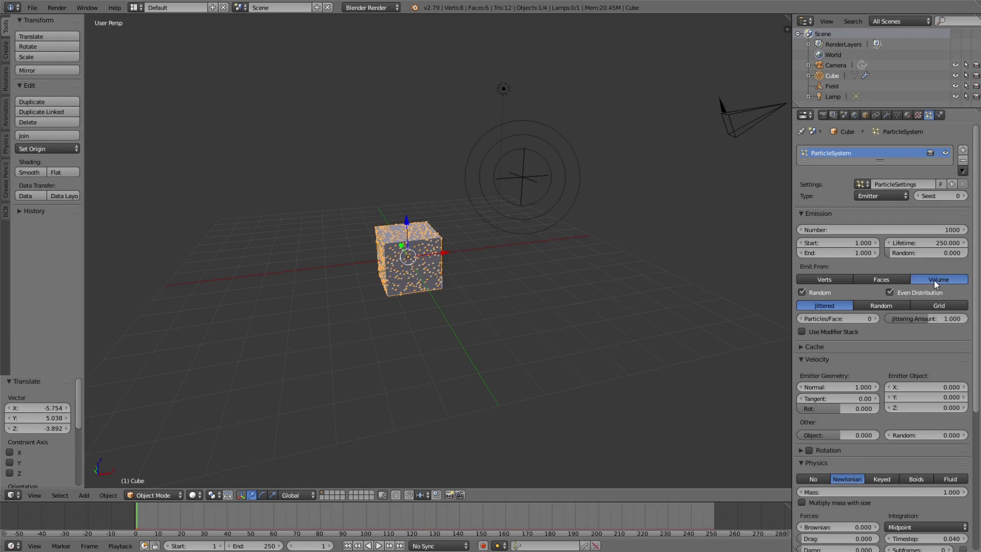
# Step: Play the animation to preview the volume-emitted particles around the cube, and stop it
pyautogui.keyDown('shift'); pyautogui.scroll(1, 583, 261); pyautogui.keyUp('shift')
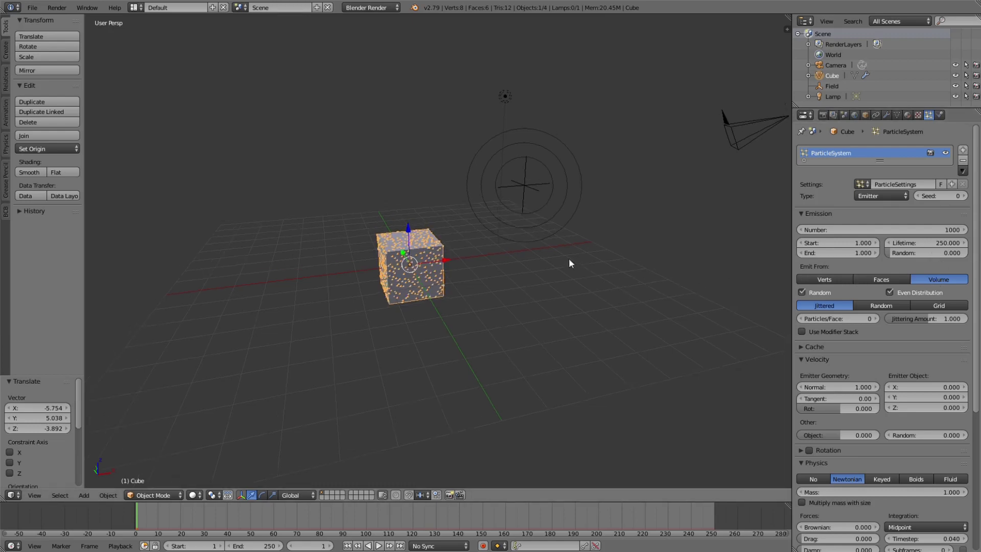
pyautogui.hotkey('alt', 'a')
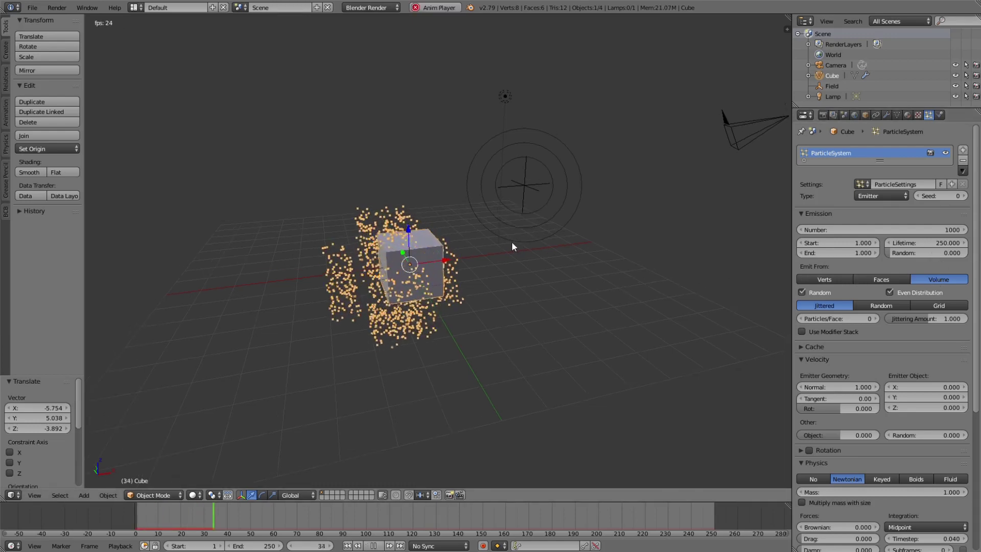
pyautogui.moveTo(511, 241); pyautogui.dragTo(469, 227, button='middle')
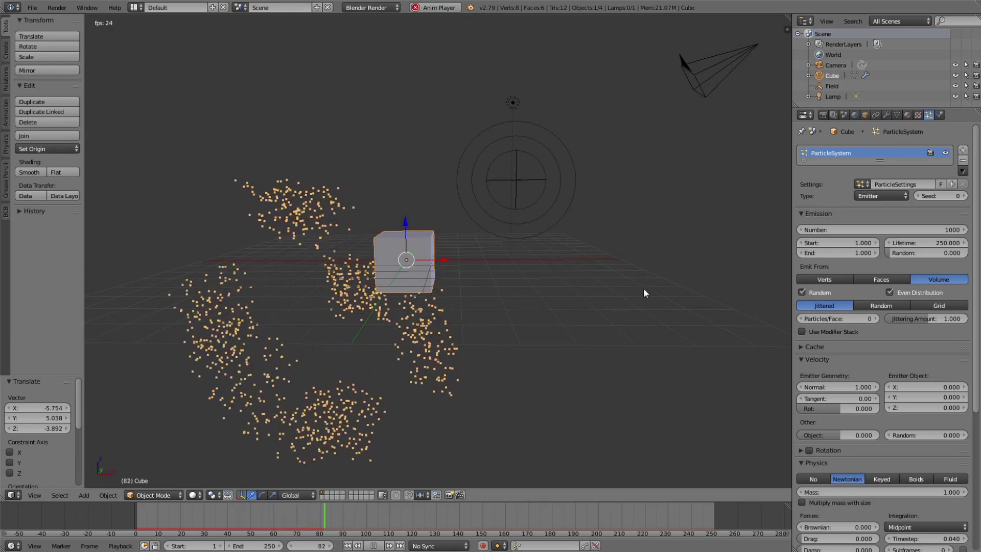
pyautogui.press('Escape')
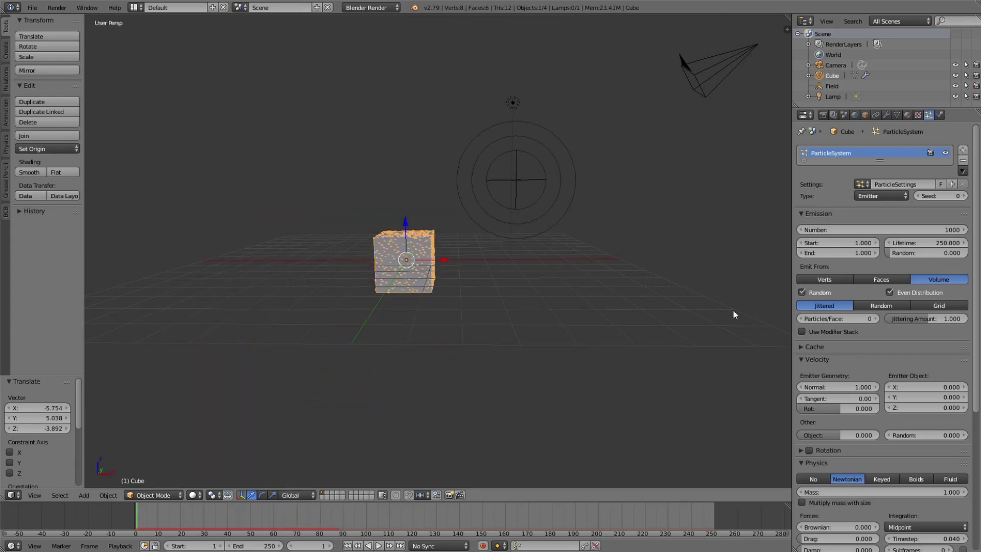
# Step: Set the Normal emitter velocity of the cube's particles to 0
pyautogui.click(844, 387)
pyautogui.write('0')
pyautogui.press('Return')
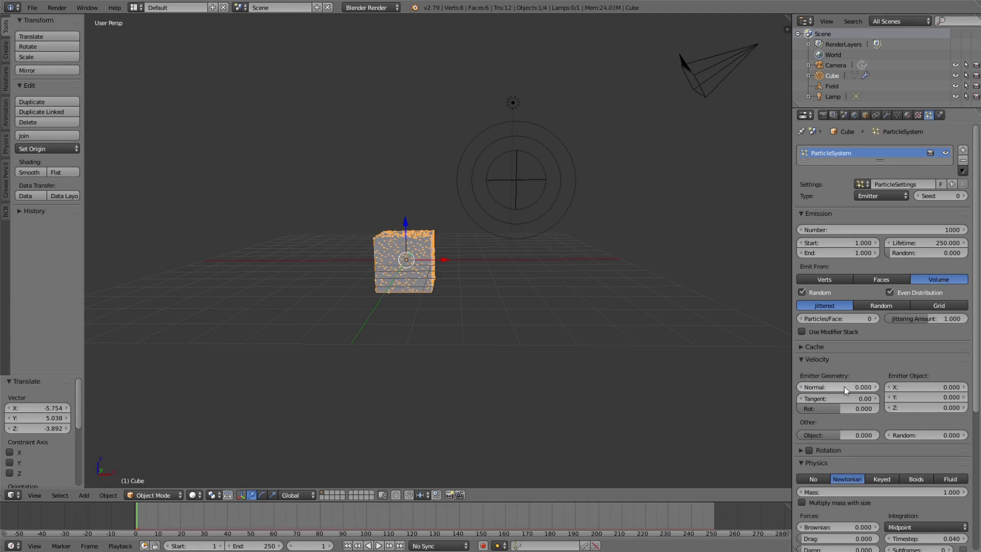
# Step: Play the animation to examine the particles moving without normal velocity, and stop it
pyautogui.hotkey('alt', 'a')
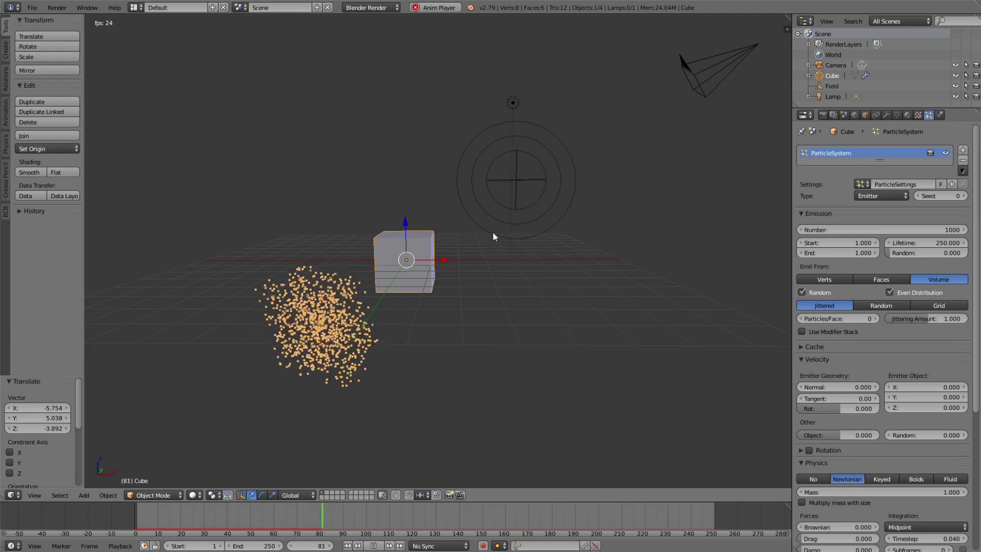
pyautogui.moveTo(397, 208); pyautogui.dragTo(472, 280, button='middle')
pyautogui.scroll(-3, 508, 230)
pyautogui.press('Escape')
# Step: Set the force field's strength to -10 and play the animation to preview its pull on the particles
pyautogui.rightClick(510, 218)
pyautogui.moveTo(510, 217)
pyautogui.mouseDown(button='middle')
pyautogui.moveTo(497, 249)
pyautogui.moveTo(509, 214)
pyautogui.mouseUp(button='middle')
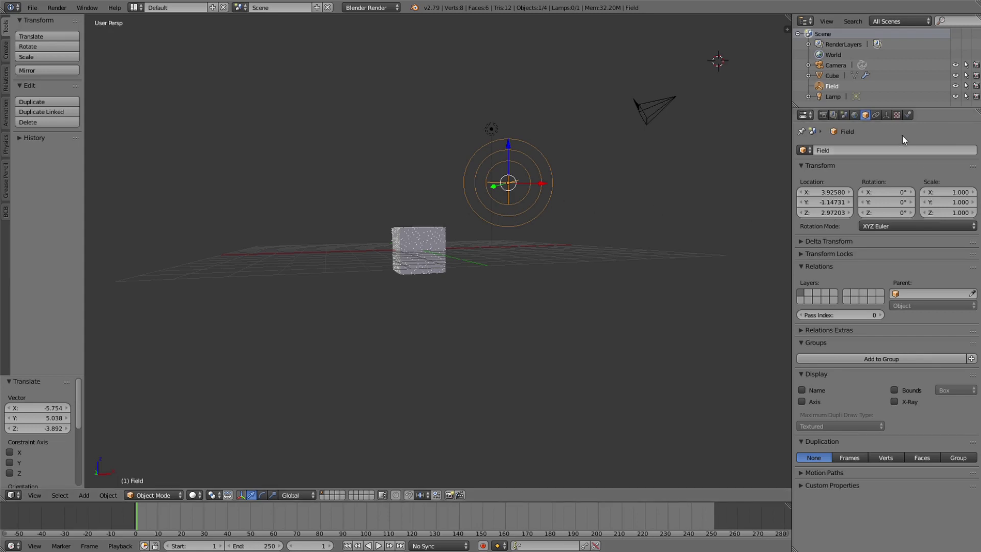
pyautogui.click(909, 115)
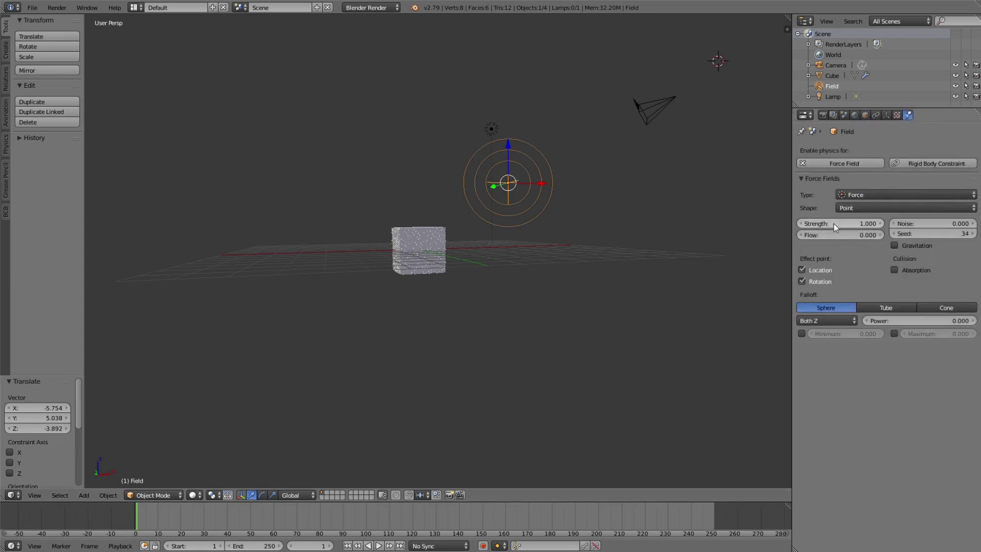
pyautogui.scroll(2, 526, 191)
pyautogui.moveTo(526, 192); pyautogui.dragTo(533, 210, button='middle')
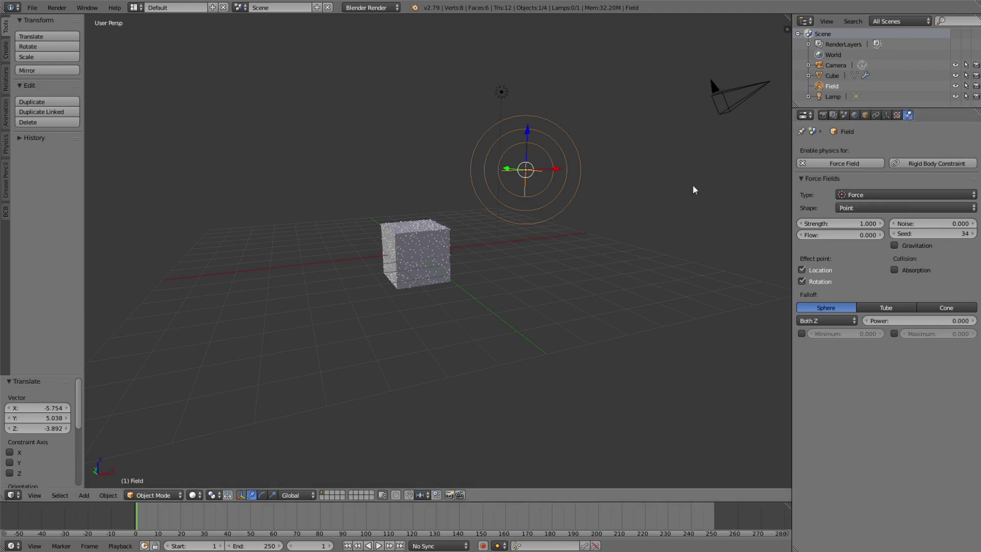
pyautogui.click(847, 224)
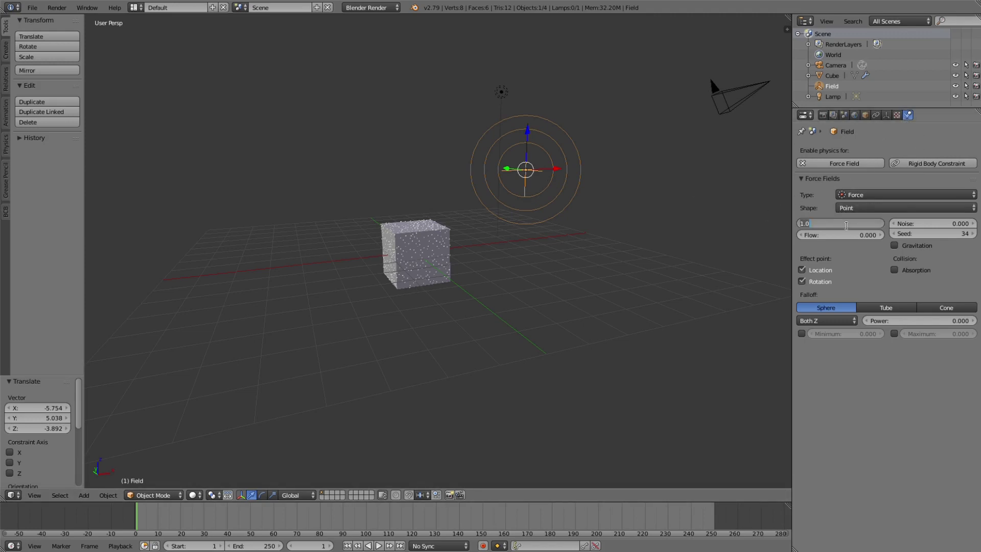
pyautogui.write('-10')
pyautogui.press('Return')
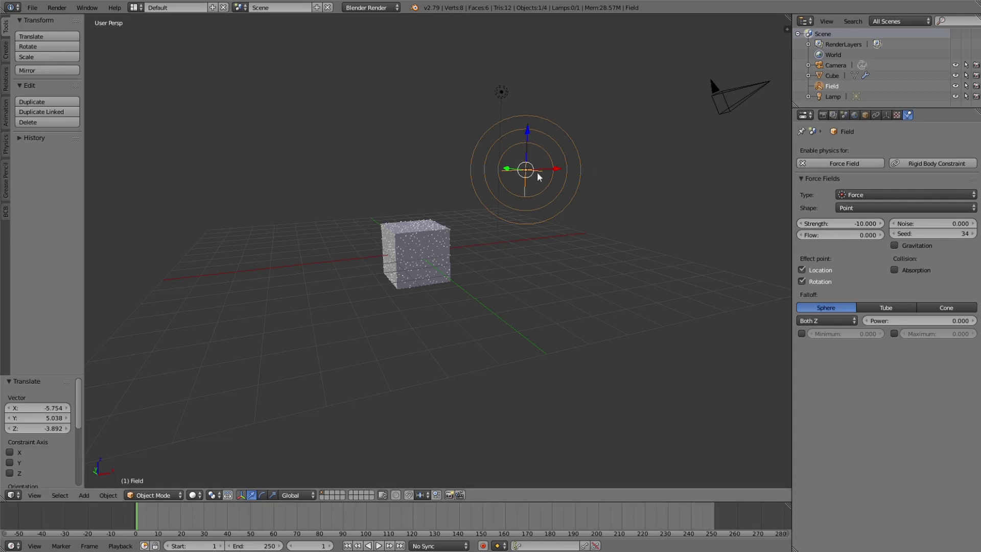
pyautogui.hotkey('alt', 'a')
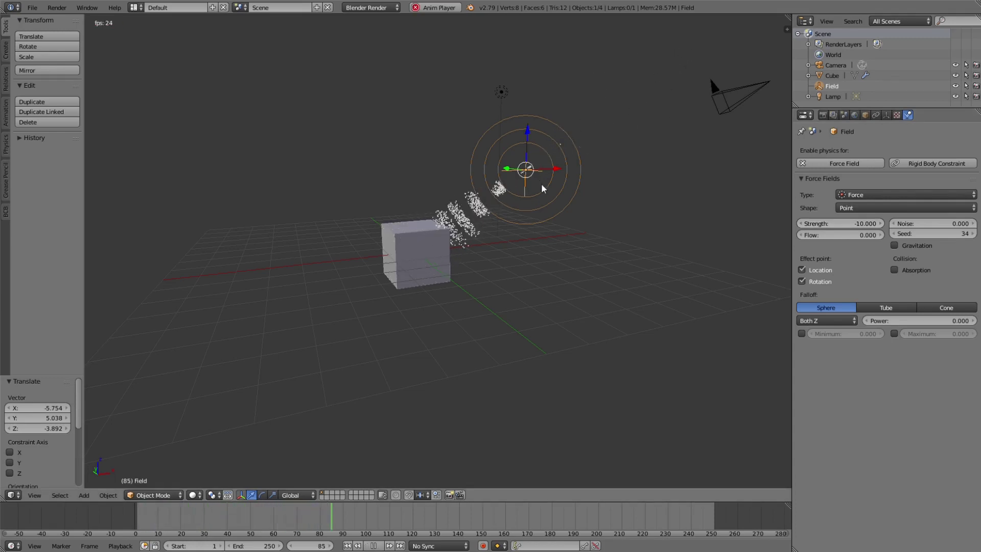
pyautogui.press('Escape')
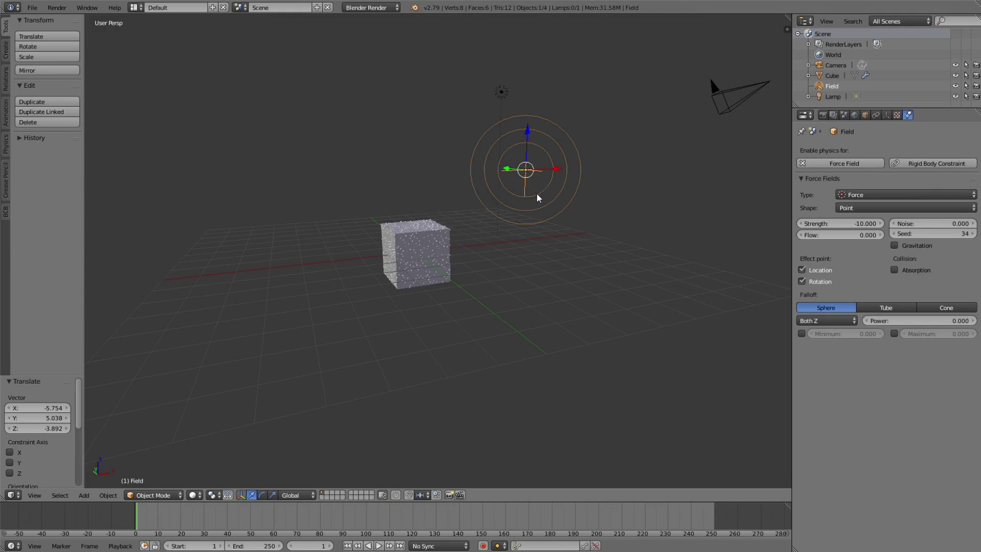
# Step: Set the force field's strength to -2, play the animation to preview the weaker pull, and stop it
pyautogui.click(846, 224)
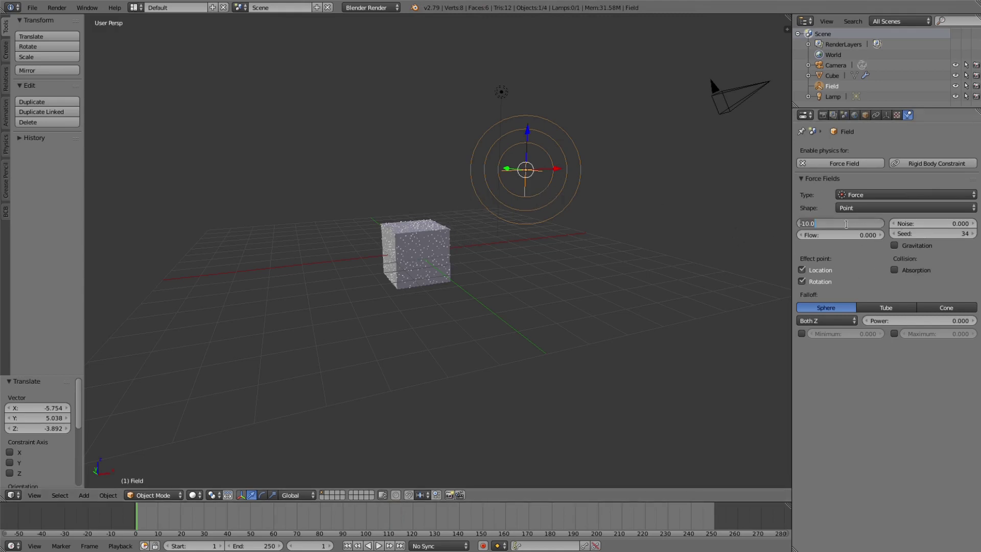
pyautogui.write('-2')
pyautogui.press('Return')
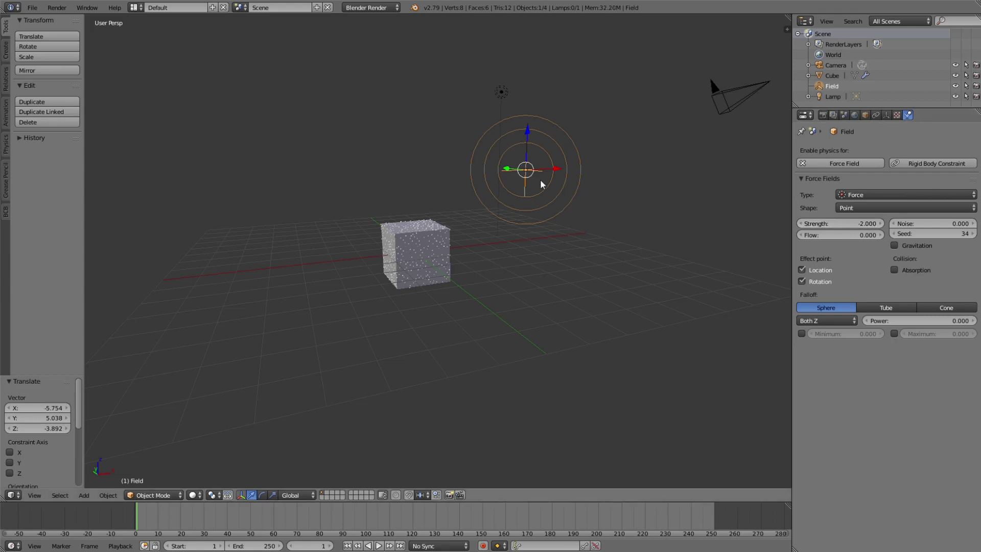
pyautogui.hotkey('alt', 'a')
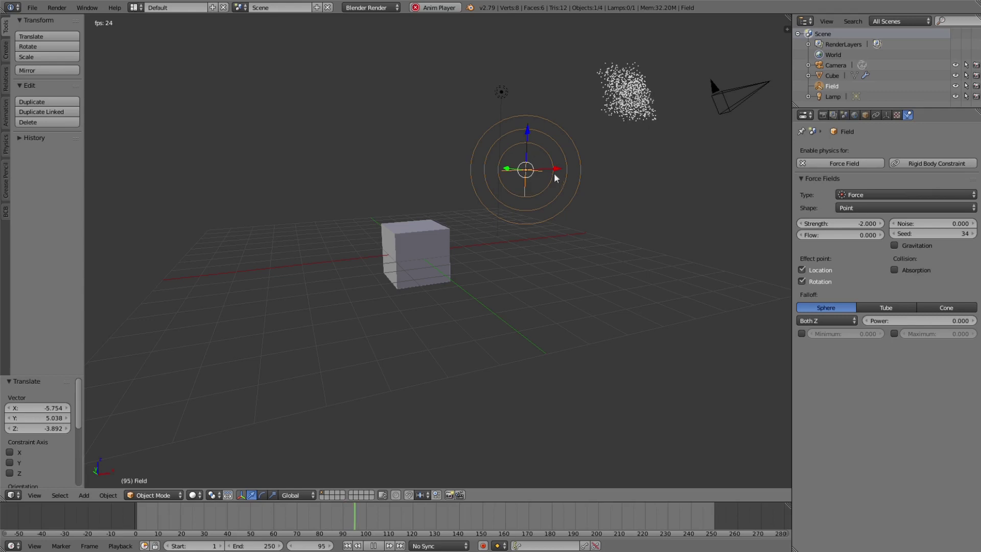
pyautogui.press('Escape')
# Step: Duplicate the force field twice, placing one copy above the cube on its other side and the second below the cube
pyautogui.hotkey('shift', 'd')
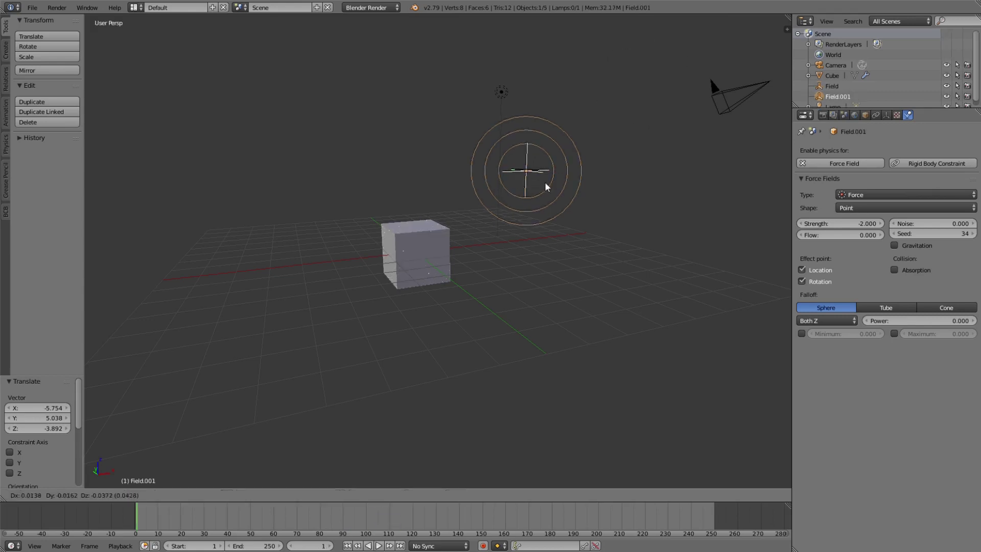
pyautogui.click(312, 164)
pyautogui.hotkey('shift', 'd')
pyautogui.click(426, 422)
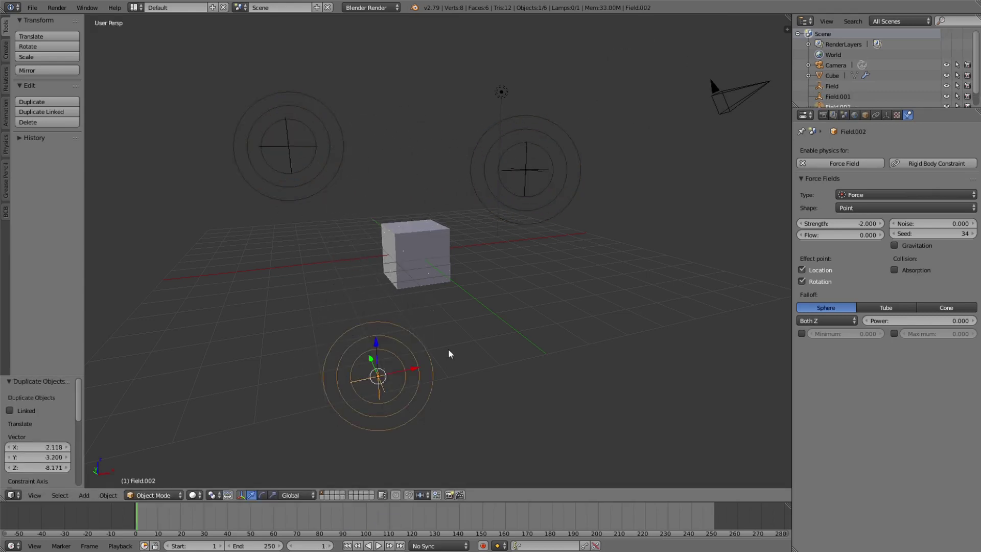
# Step: Play the animation to examine the particles between the three force fields, select all three fields, and stop playback
pyautogui.hotkey('alt', 'a')
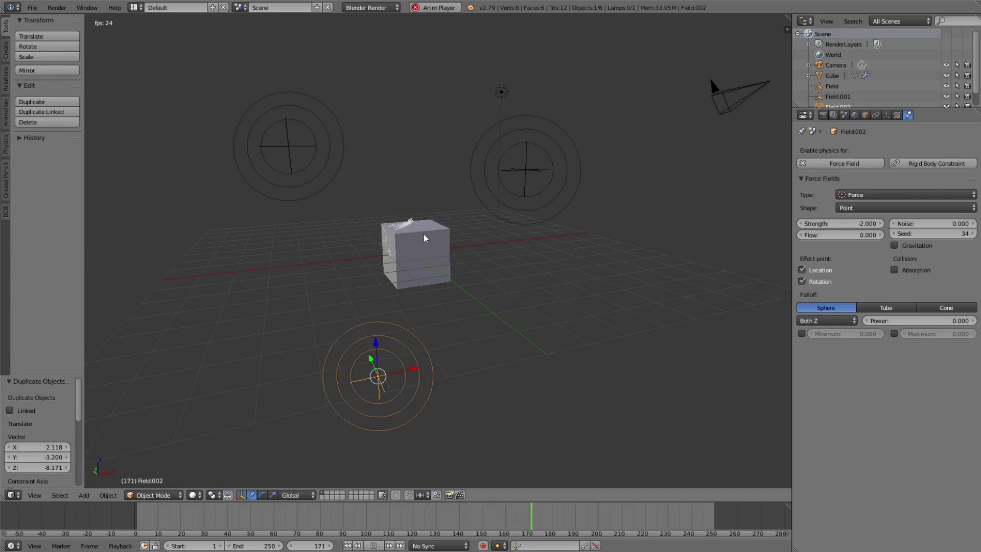
pyautogui.rightClick(522, 179)
pyautogui.keyDown('shift'); pyautogui.rightClick(316, 151); pyautogui.keyUp('shift')
pyautogui.keyDown('shift'); pyautogui.rightClick(383, 394); pyautogui.keyUp('shift')
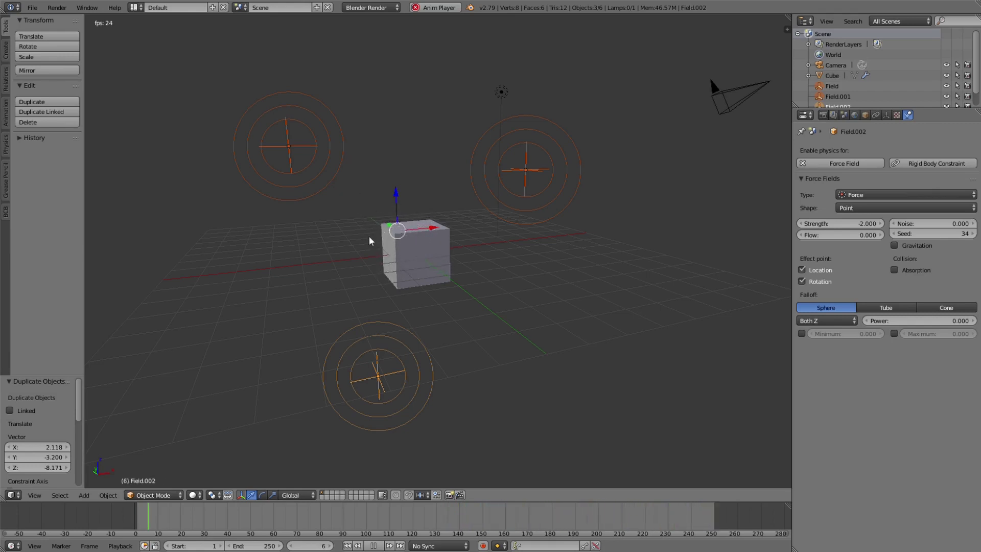
pyautogui.press('Escape')
# Step: Enable Gravitation on each of the three force fields, and play the animation to preview the effect
pyautogui.rightClick(549, 177)
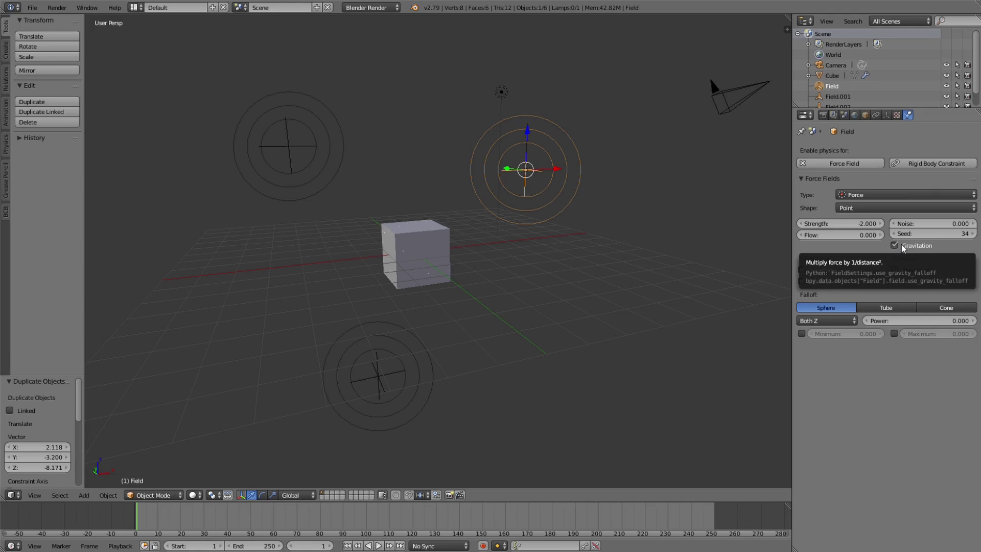
pyautogui.rightClick(322, 161)
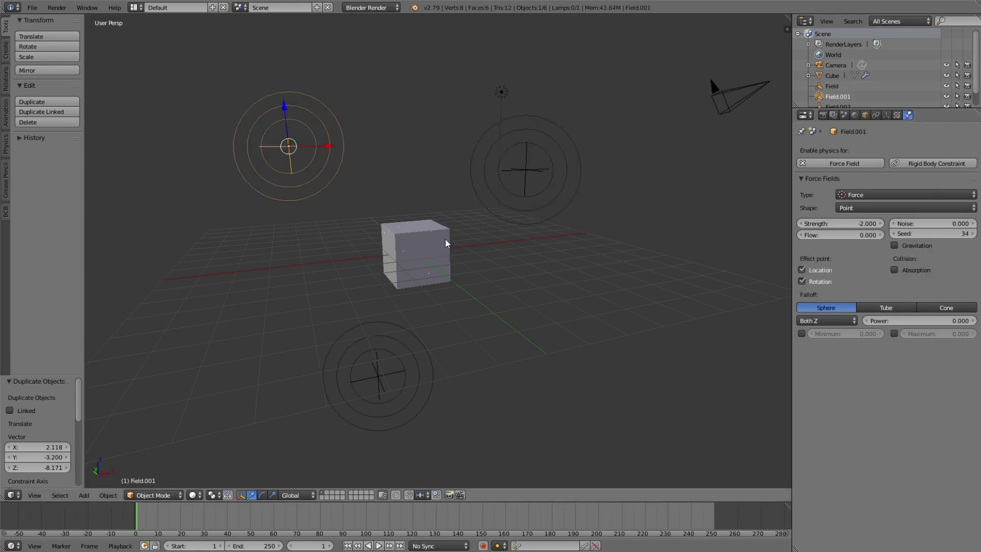
pyautogui.rightClick(390, 378)
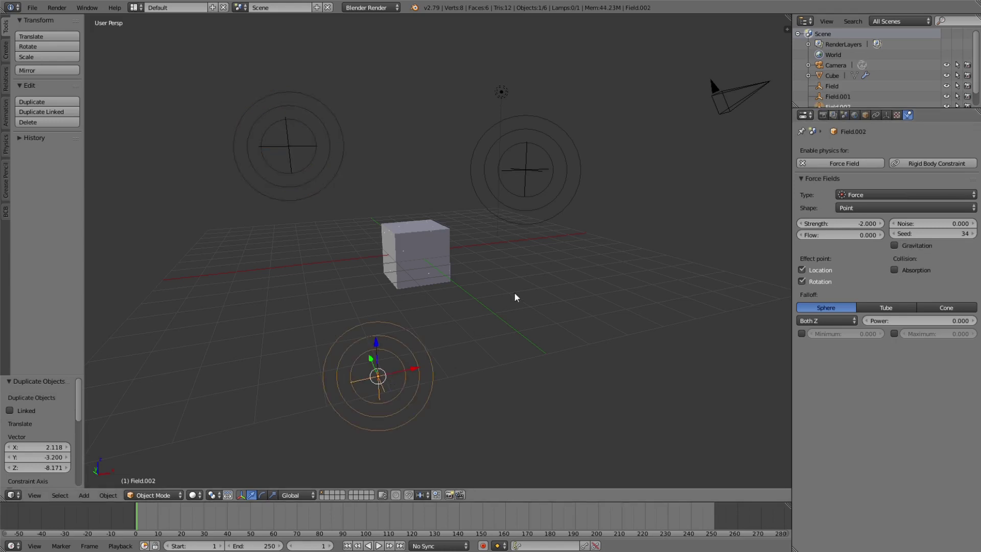
pyautogui.click(895, 246)
pyautogui.hotkey('alt', 'a')
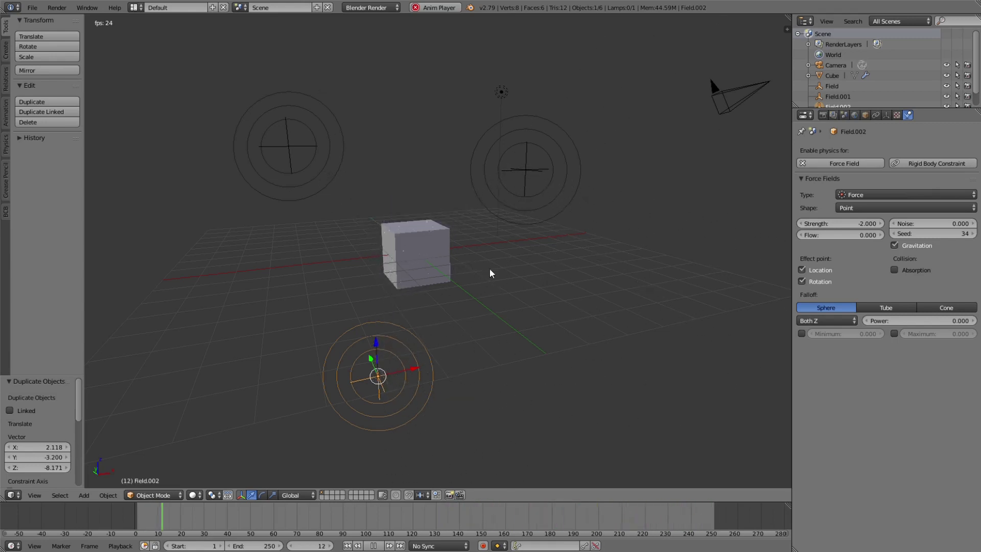
pyautogui.press('Escape')
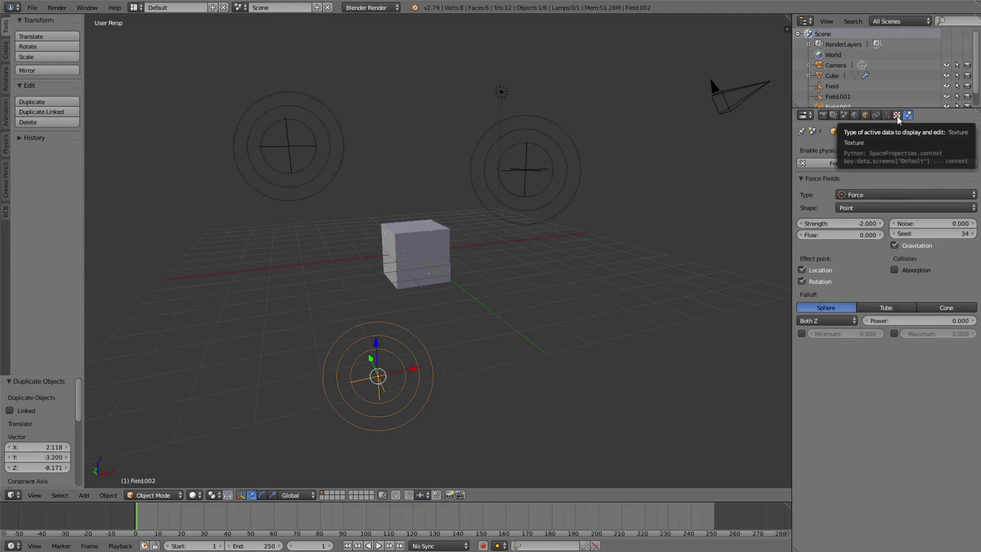
# Step: Set the cube's particles to render as Path and advance the timeline to frame 202
pyautogui.rightClick(446, 247)
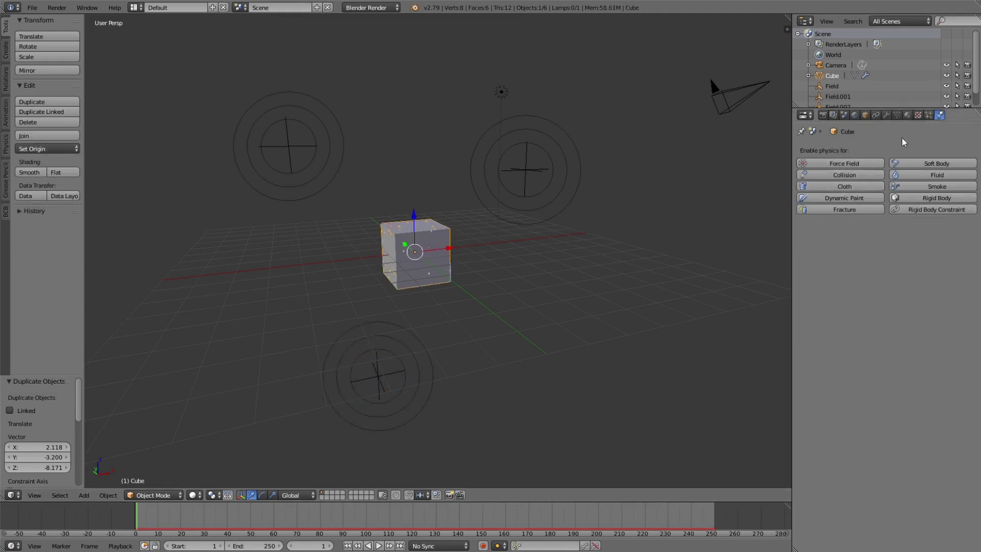
pyautogui.click(928, 115)
pyautogui.scroll(-10, 894, 371)
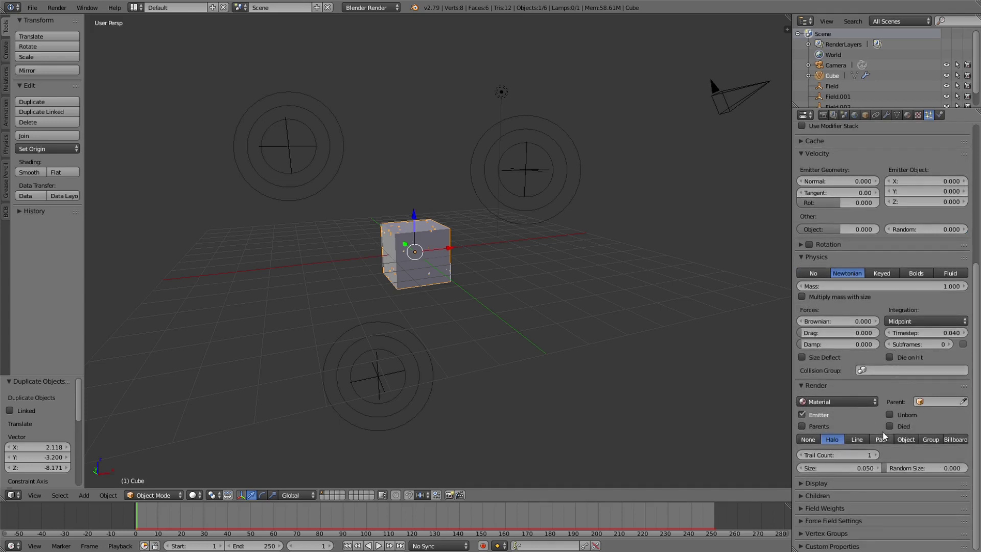
pyautogui.click(882, 440)
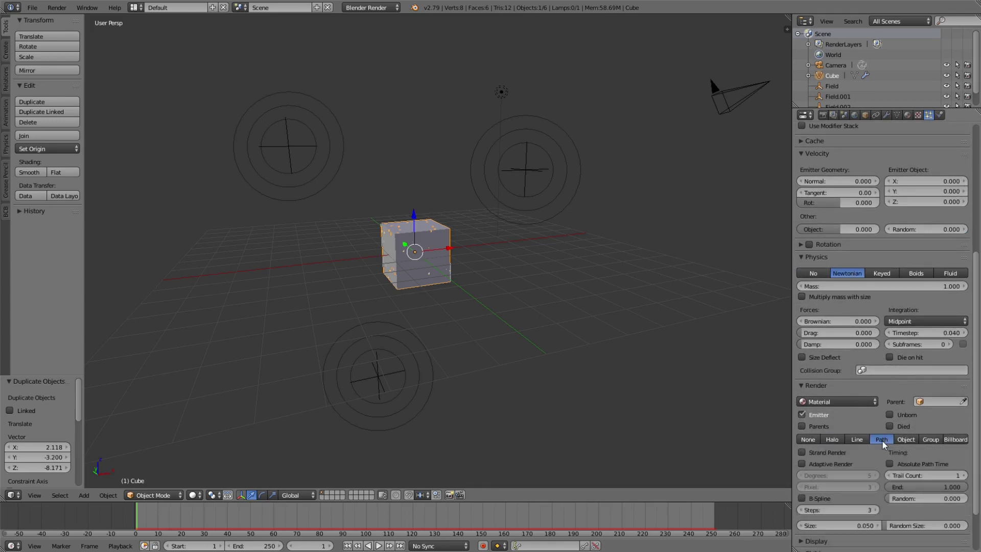
pyautogui.moveTo(148, 529); pyautogui.dragTo(603, 529)
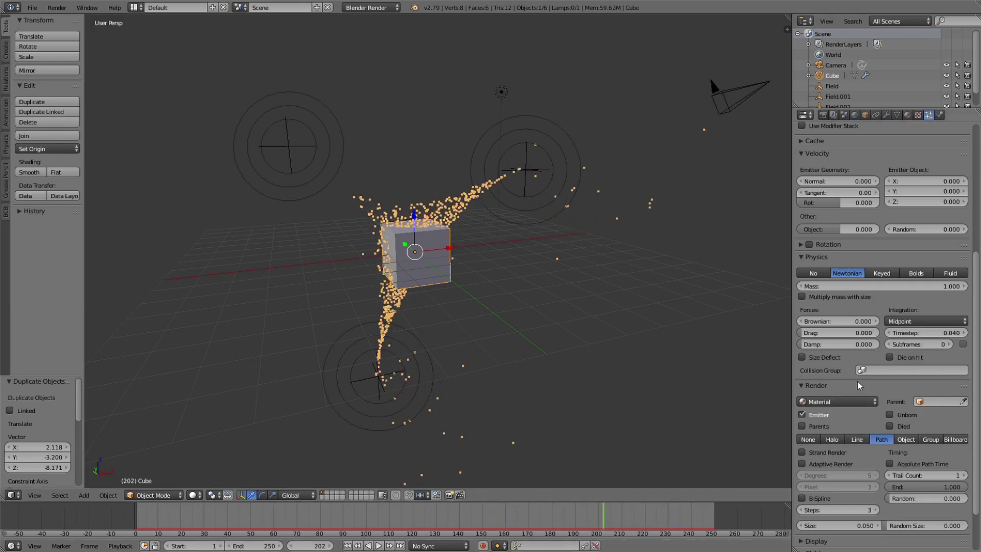
# Step: Bake the cube's particle cache and view the resulting particle paths
pyautogui.scroll(8, 830, 378)
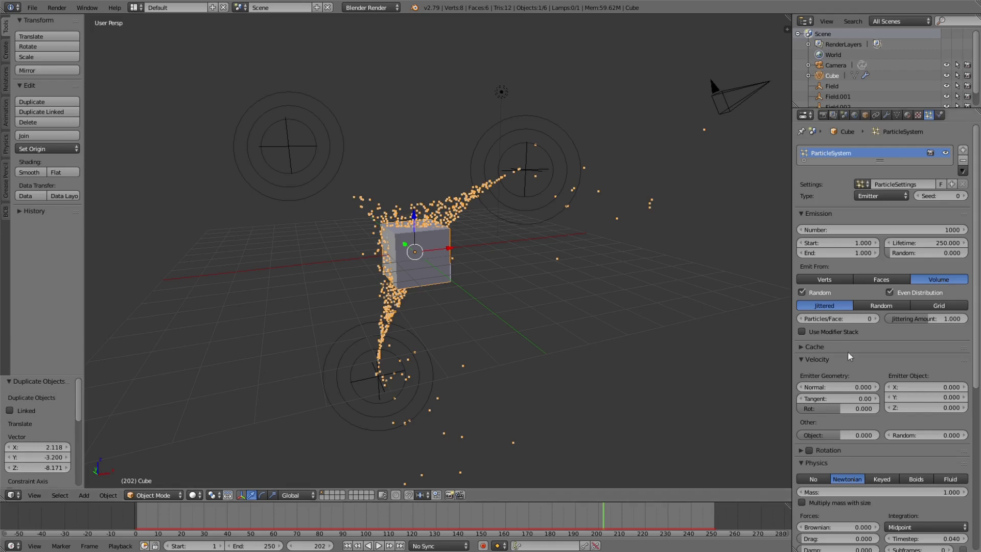
pyautogui.click(814, 347)
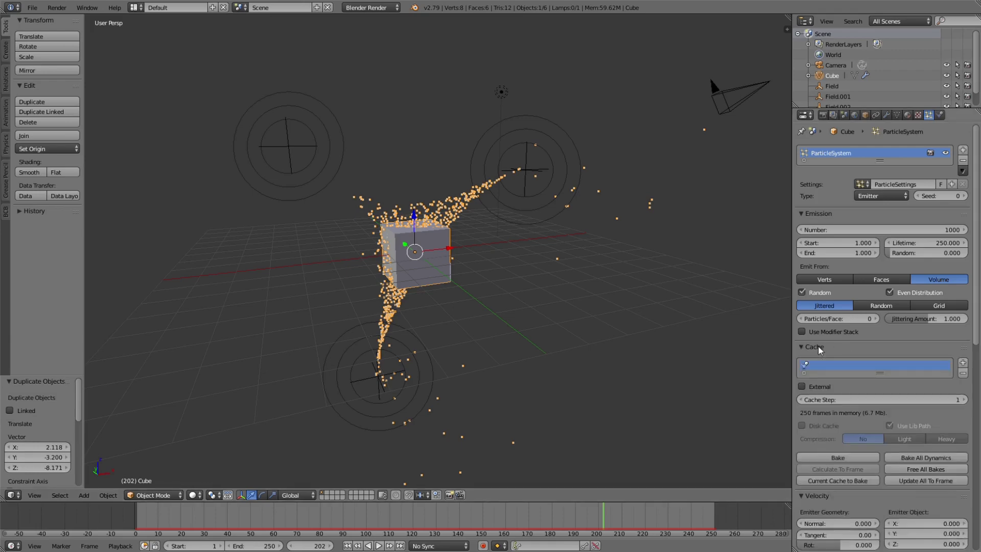
pyautogui.click(851, 458)
pyautogui.moveTo(603, 347)
pyautogui.mouseDown(button='middle')
pyautogui.moveTo(566, 325)
pyautogui.moveTo(533, 326)
pyautogui.moveTo(566, 328)
pyautogui.mouseUp(button='middle')
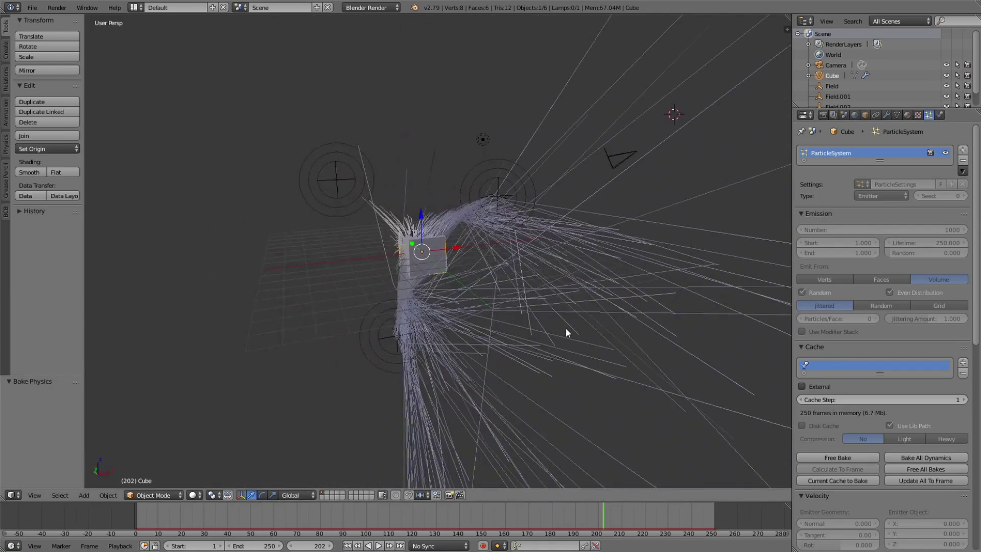
pyautogui.scroll(2, 566, 328)
# Step: Raise the particle display steps to 7 for smoother paths
pyautogui.scroll(-12, 900, 430)
pyautogui.scroll(-2, 900, 428)
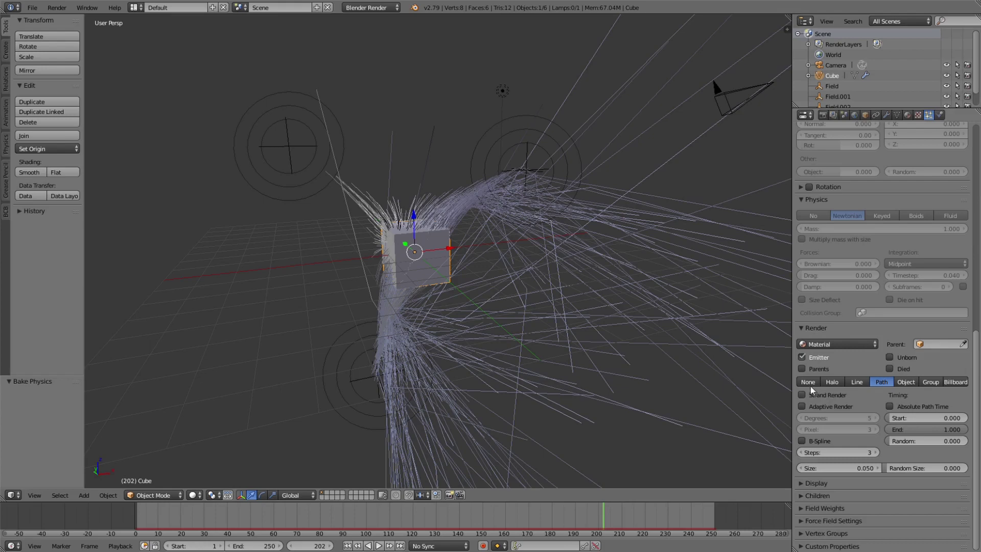
pyautogui.click(825, 482)
pyautogui.scroll(-3, 882, 471)
pyautogui.moveTo(963, 483); pyautogui.dragTo(974, 483)
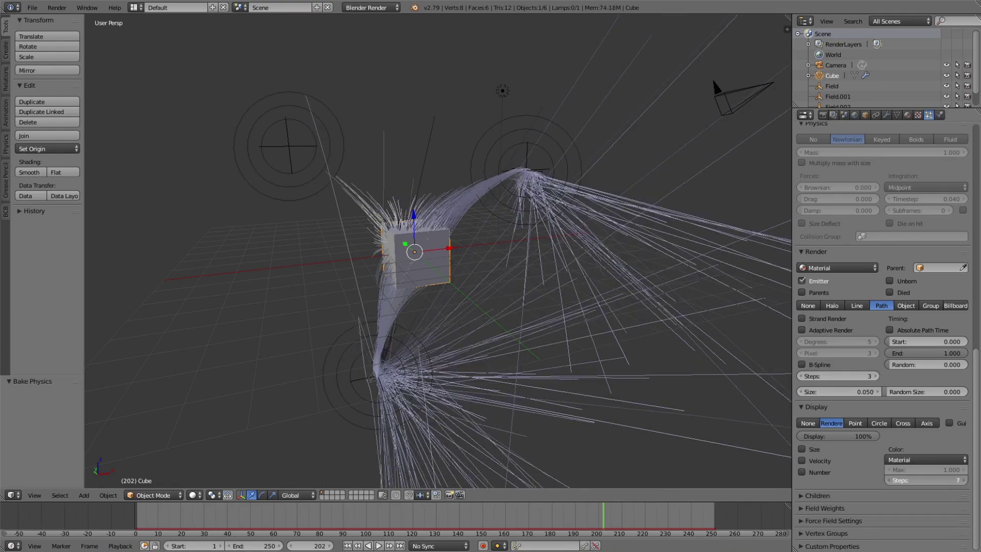
pyautogui.moveTo(579, 327); pyautogui.dragTo(536, 253, button='middle')
# Step: Move the original force field to just above the cube, by about -2.8, 2.0 and 1.9 along X, Y and Z
pyautogui.rightClick(545, 145)
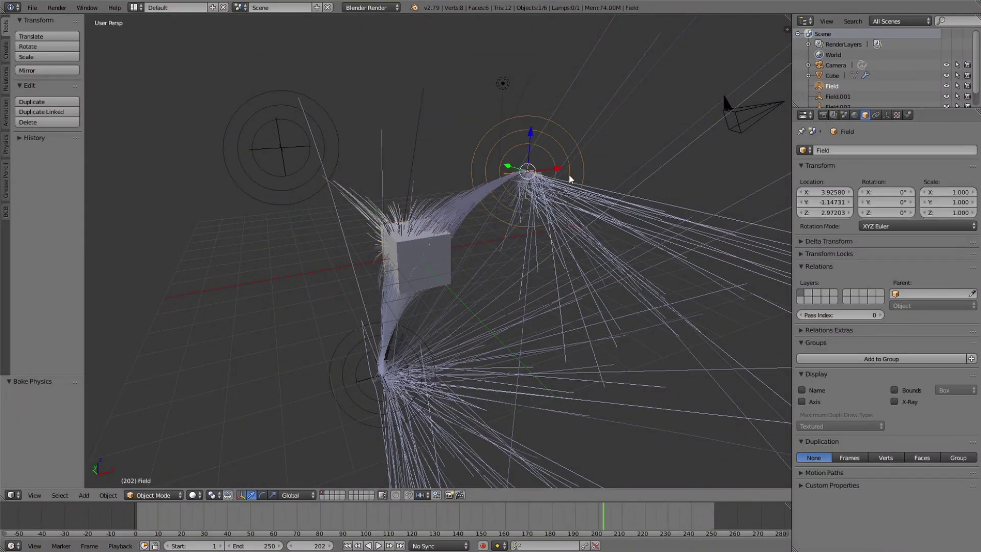
pyautogui.press('g')
pyautogui.rightClick(464, 119)
pyautogui.press('g')
pyautogui.click(432, 113)
# Step: Free the cube's particle bake, bake it again with the moved force field, and inspect the new paths
pyautogui.rightClick(443, 231)
pyautogui.moveTo(453, 234); pyautogui.dragTo(537, 251, button='middle')
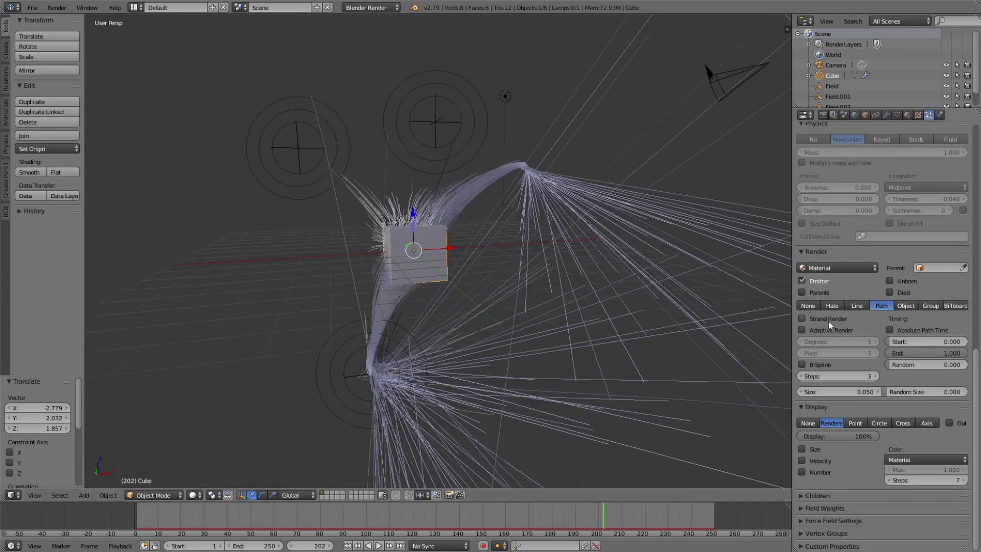
pyautogui.scroll(-10, 833, 321)
pyautogui.click(839, 358)
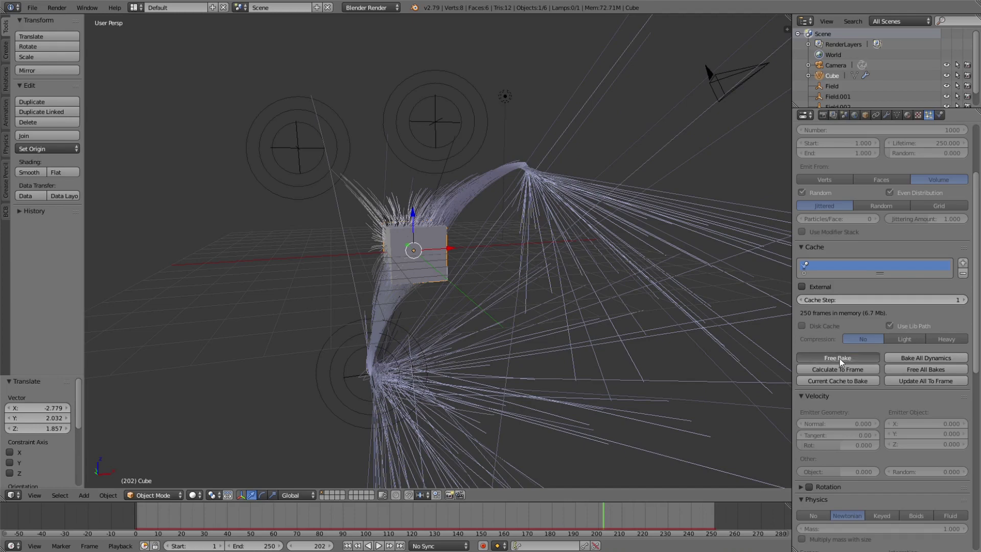
pyautogui.click(846, 360)
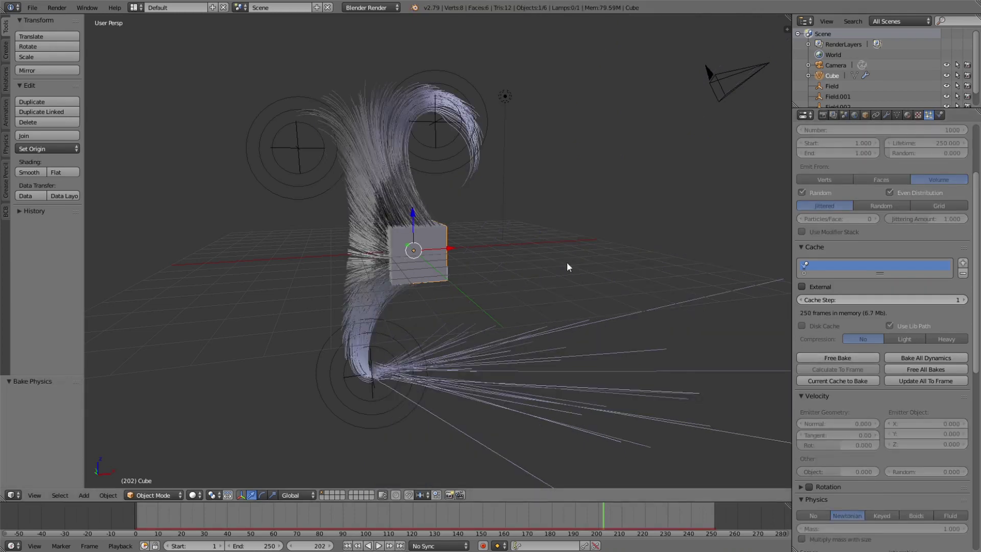
pyautogui.moveTo(434, 194); pyautogui.dragTo(478, 245, button='middle')
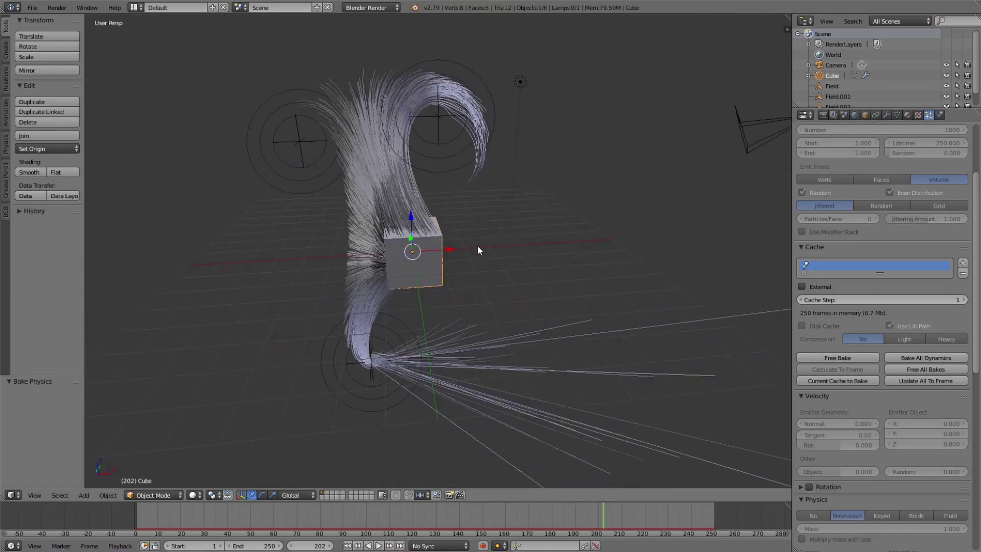
pyautogui.moveTo(426, 175); pyautogui.dragTo(430, 177, button='middle')
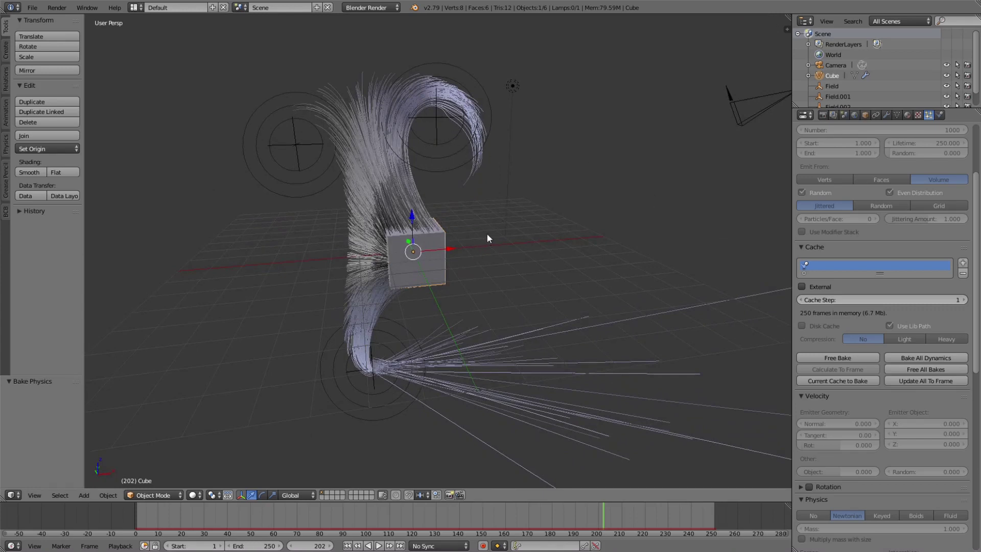
pyautogui.scroll(5, 920, 211)
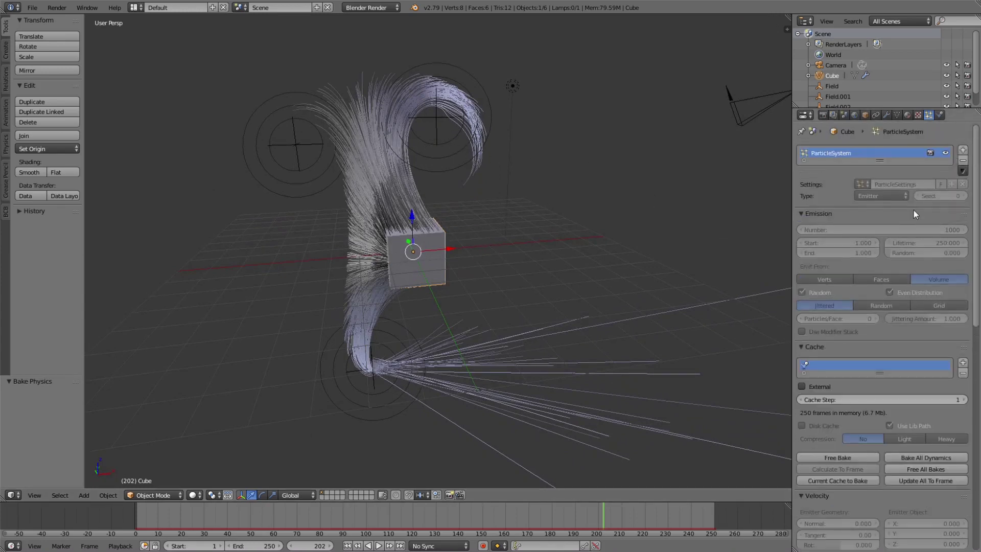
# Step: Replace the cube's particle system with a new one of type Hair and view it around the cube
pyautogui.click(963, 162)
pyautogui.click(973, 151)
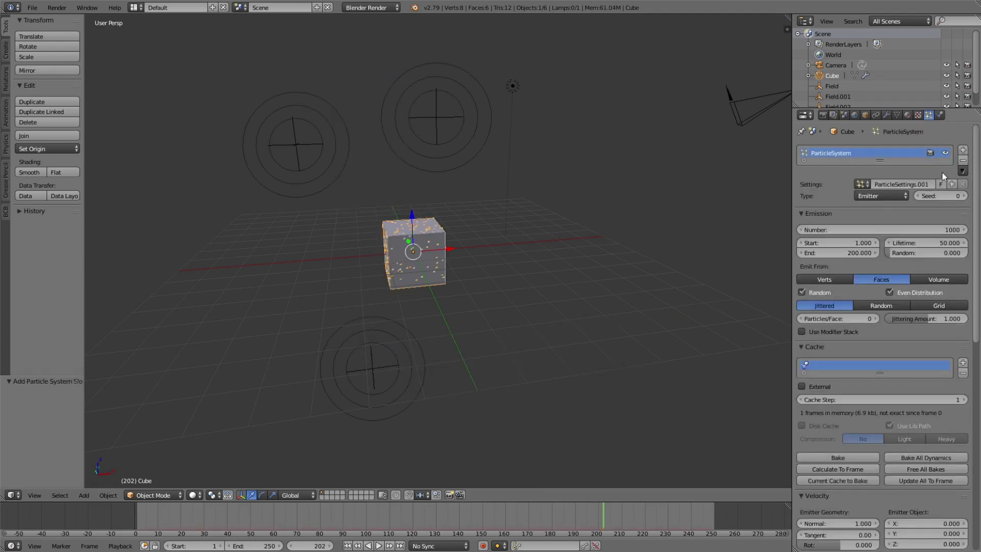
pyautogui.click(888, 196)
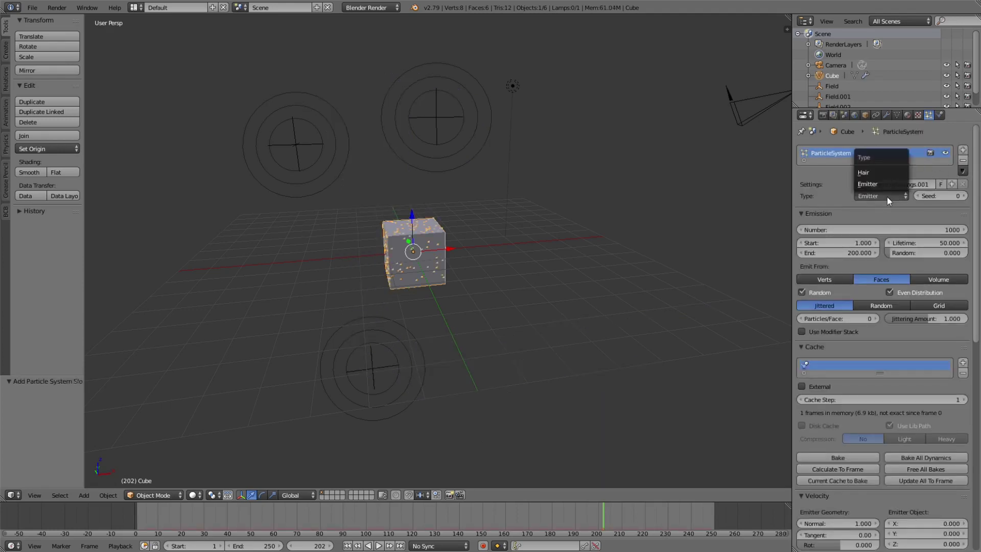
pyautogui.click(876, 171)
pyautogui.moveTo(554, 196); pyautogui.dragTo(460, 279, button='middle')
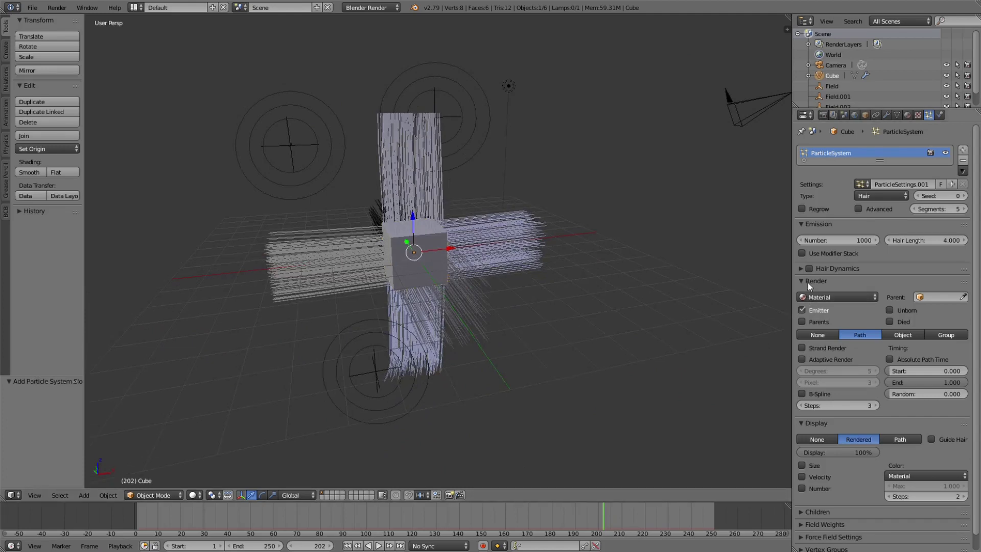
pyautogui.moveTo(486, 289); pyautogui.dragTo(409, 244, button='middle')
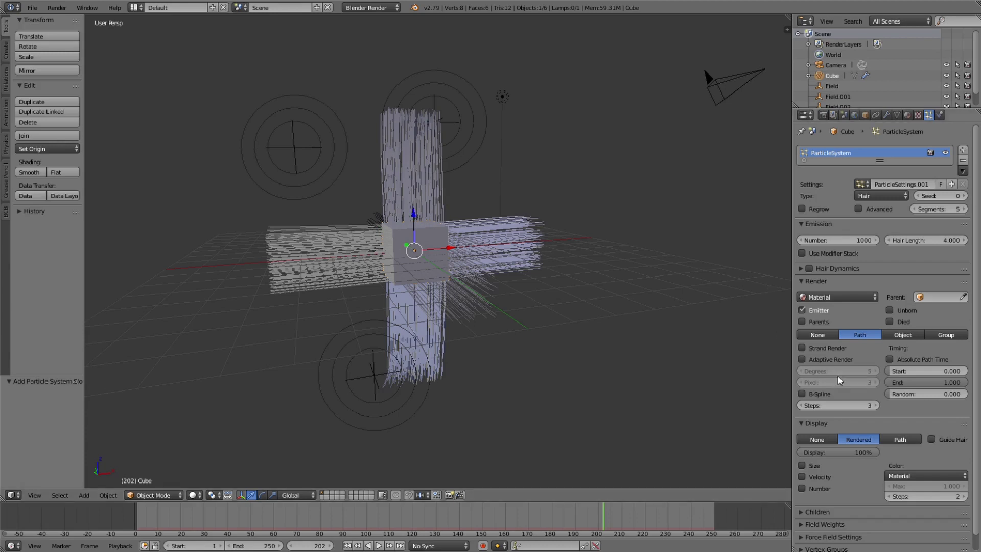
# Step: Set the Force field weight of the cube's hair to 10
pyautogui.scroll(-1, 964, 434)
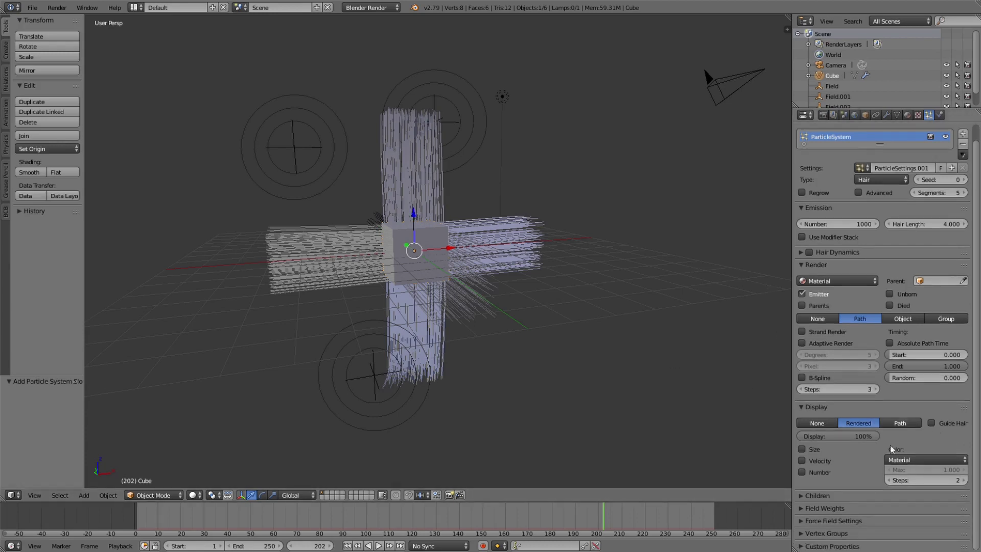
pyautogui.click(848, 508)
pyautogui.scroll(-8, 848, 502)
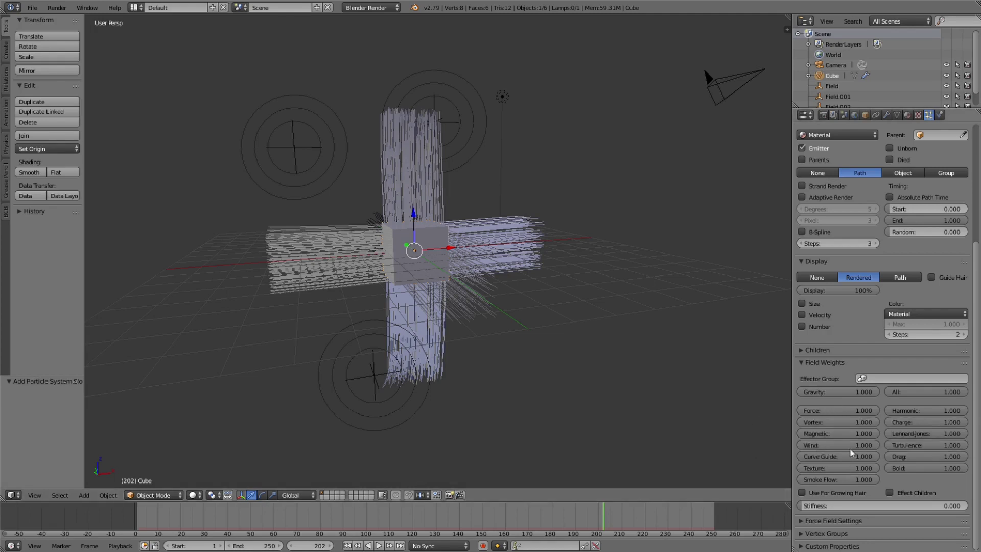
pyautogui.click(837, 411)
pyautogui.press('Return')
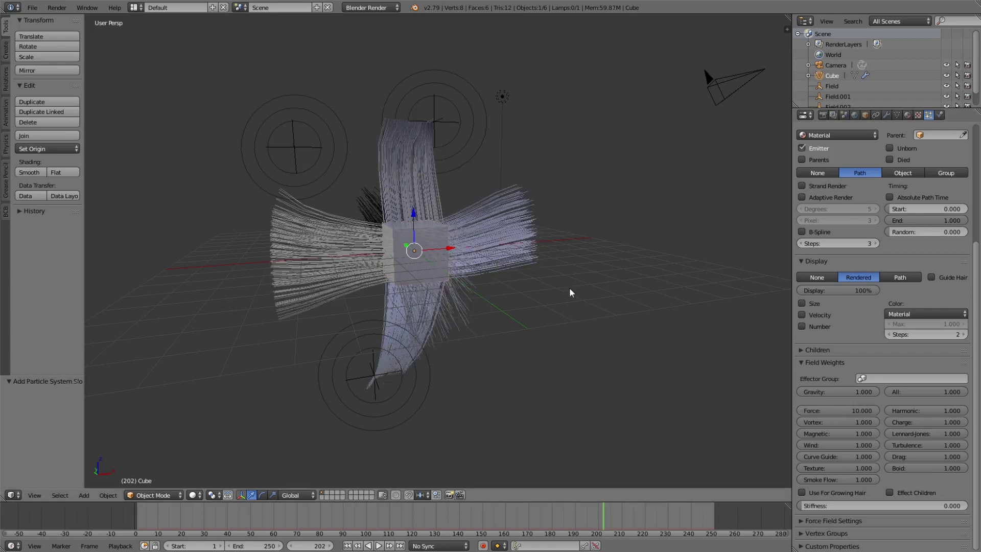
# Step: Raise the hair's Force field weight to 100 and inspect how the strands bend
pyautogui.click(824, 413)
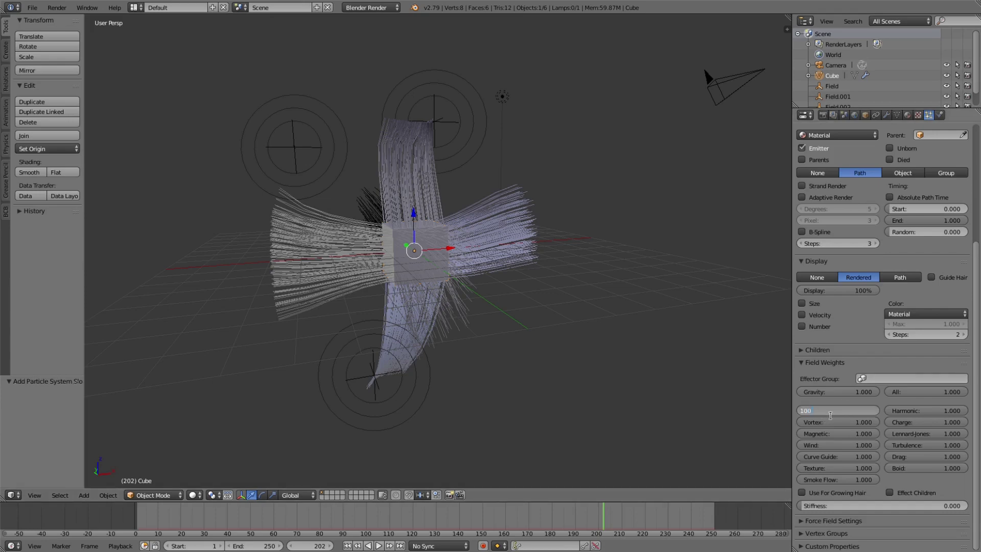
pyautogui.press('Return')
pyautogui.moveTo(379, 220); pyautogui.dragTo(358, 231, button='middle')
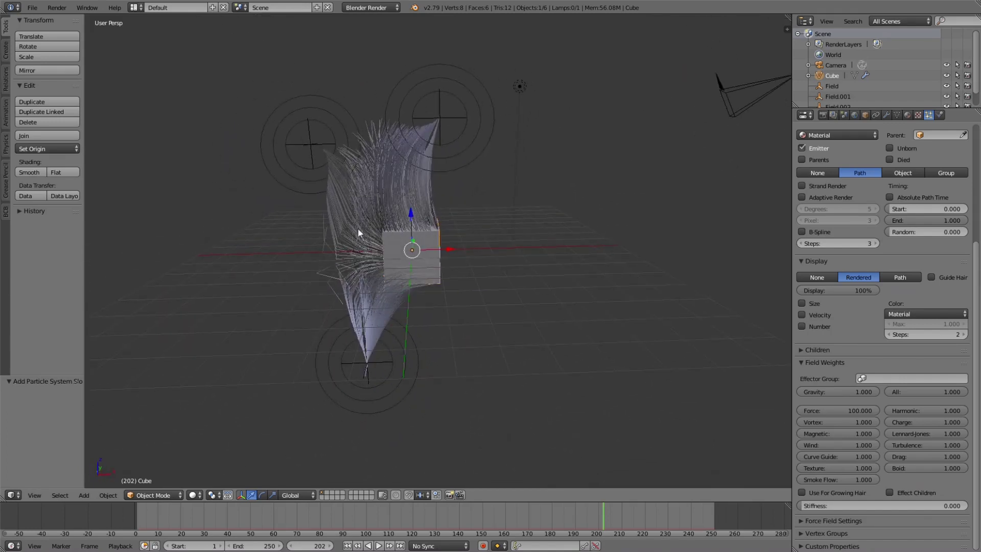
pyautogui.moveTo(421, 244); pyautogui.dragTo(378, 240, button='middle')
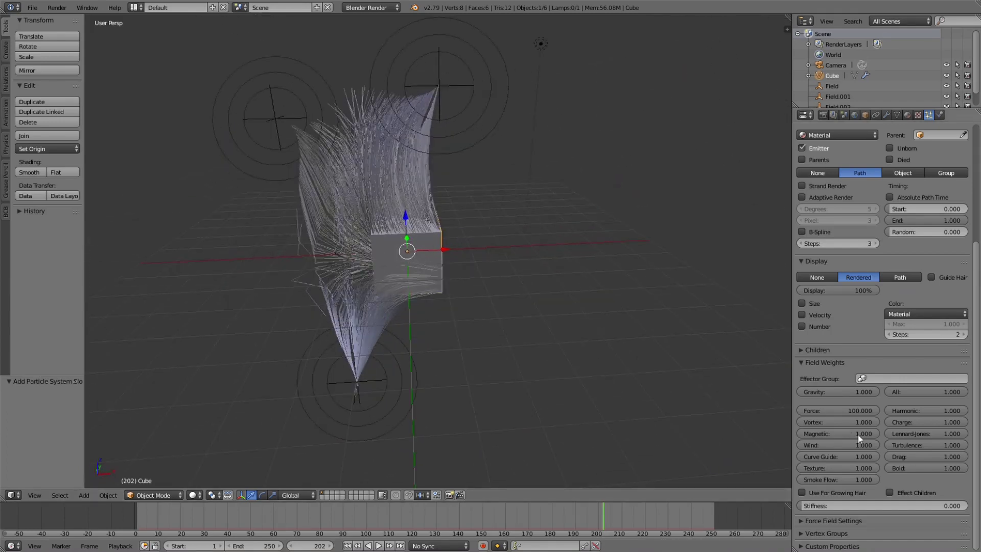
# Step: Increase the hair's Force field weight to 200 and inspect the strands up close
pyautogui.click(840, 410)
pyautogui.write('200')
pyautogui.press('Return')
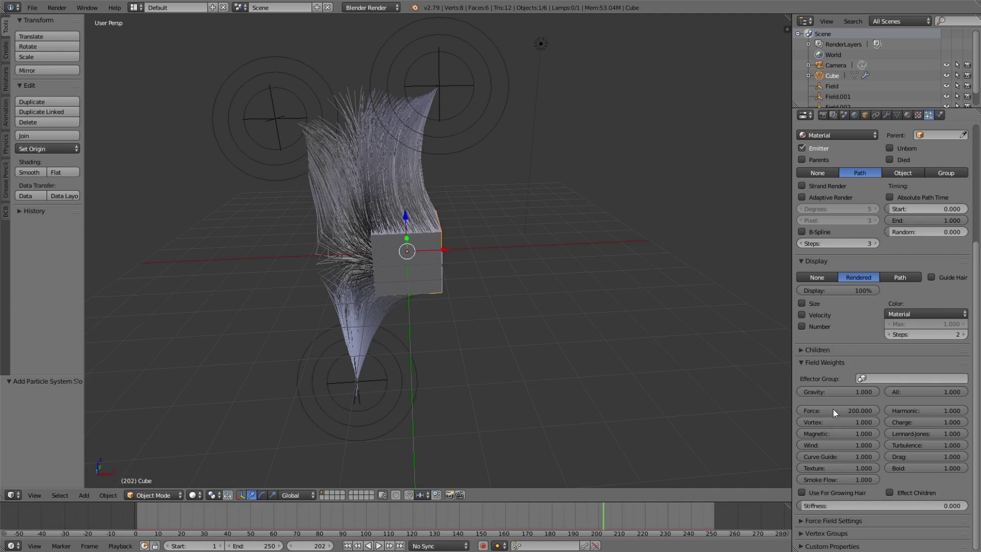
pyautogui.moveTo(450, 243); pyautogui.dragTo(480, 234, button='middle')
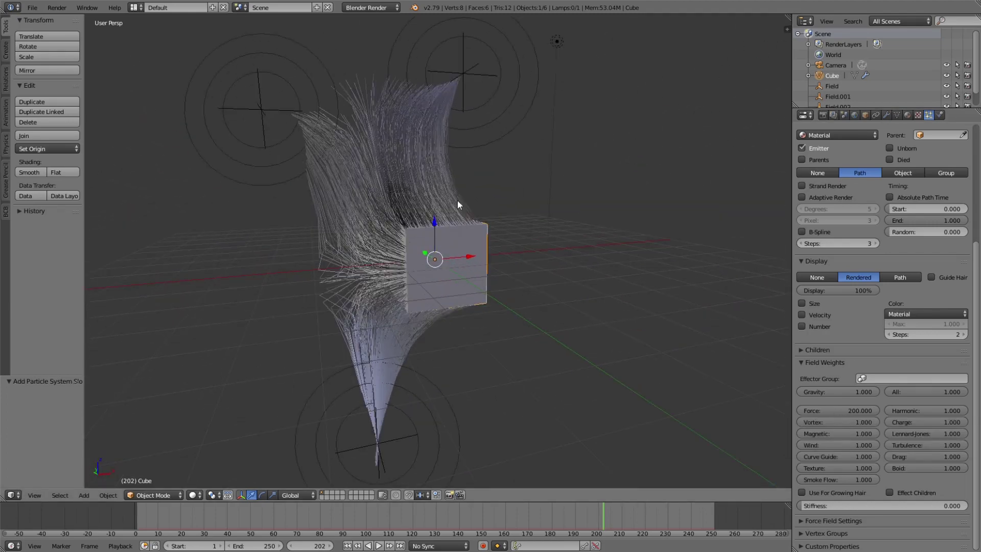
pyautogui.scroll(3, 333, 307)
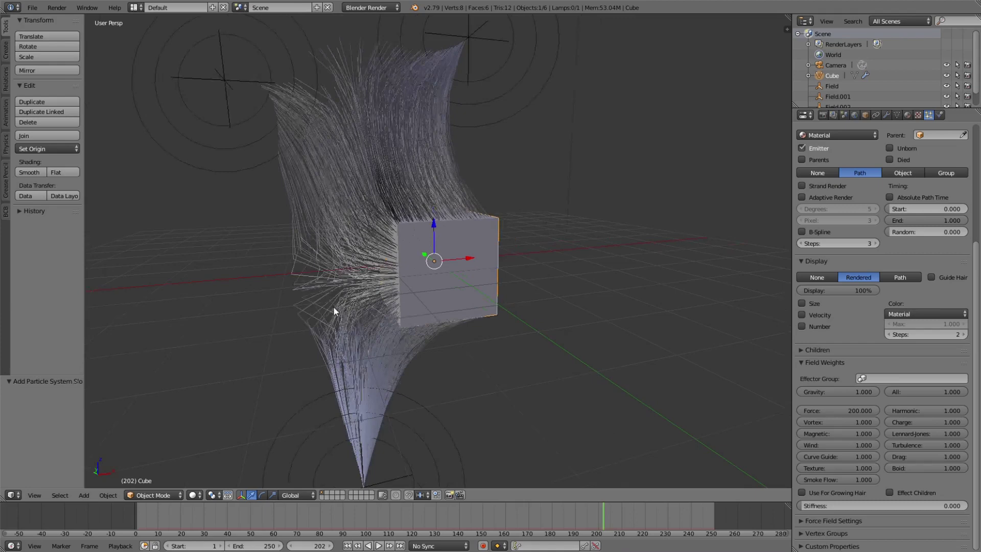
# Step: Raise the hair's display steps to 7 for smoother strands and view the whole result
pyautogui.click(964, 335)
pyautogui.click(964, 335)
pyautogui.click(964, 334)
pyautogui.click(964, 335)
pyautogui.click(964, 335)
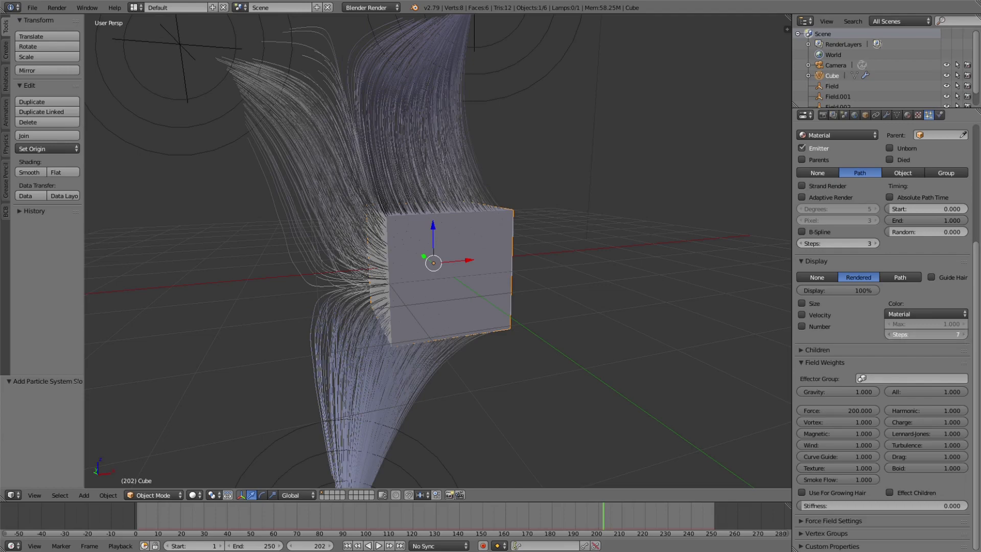
pyautogui.press('KP_8')
pyautogui.press('KP_8')
pyautogui.press('KP_8')
pyautogui.press('KP_8')
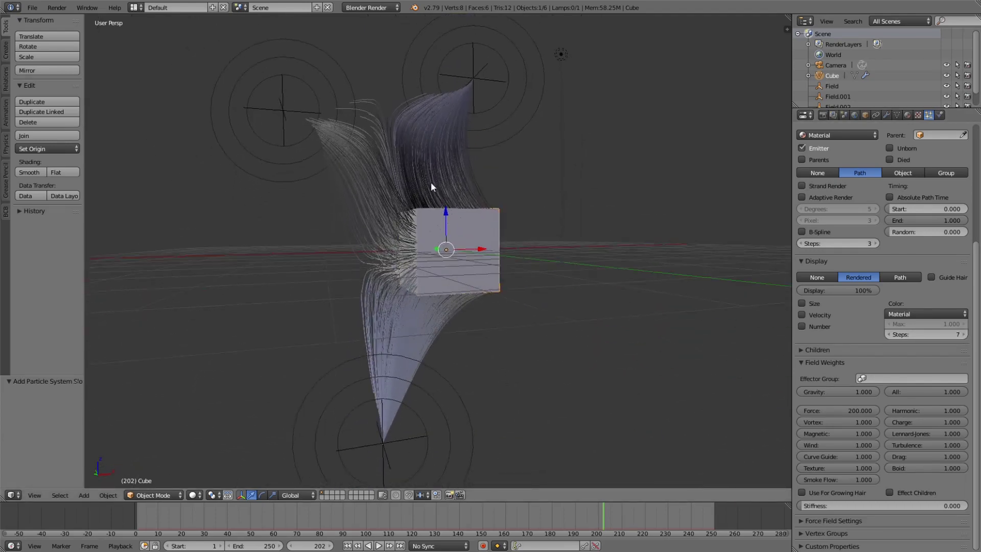
# Step: Move the cube among the force fields, ending with a shift of about -1.6, 0.5 and 0.3 along X, Y and Z
pyautogui.press('g')
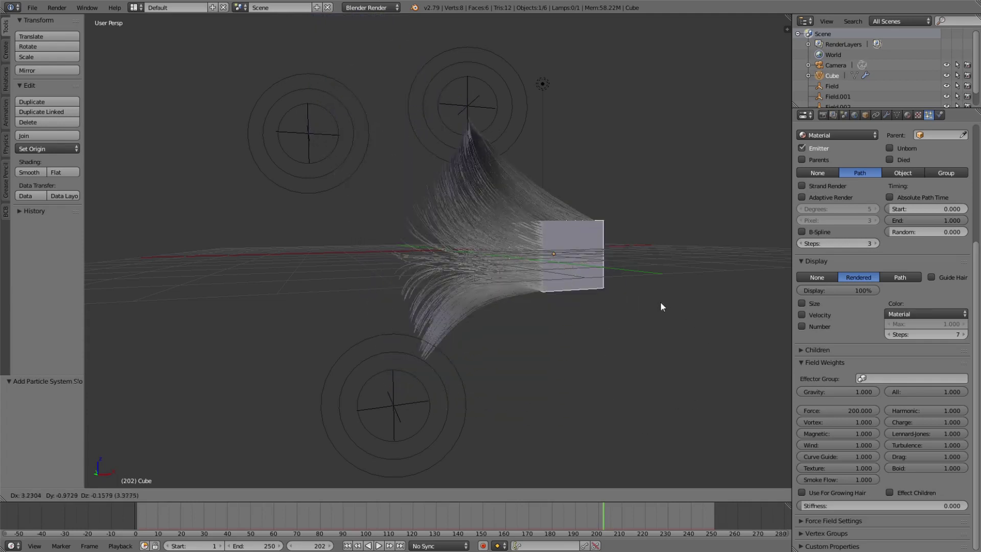
pyautogui.click(517, 296)
pyautogui.moveTo(517, 296); pyautogui.dragTo(464, 241, button='middle')
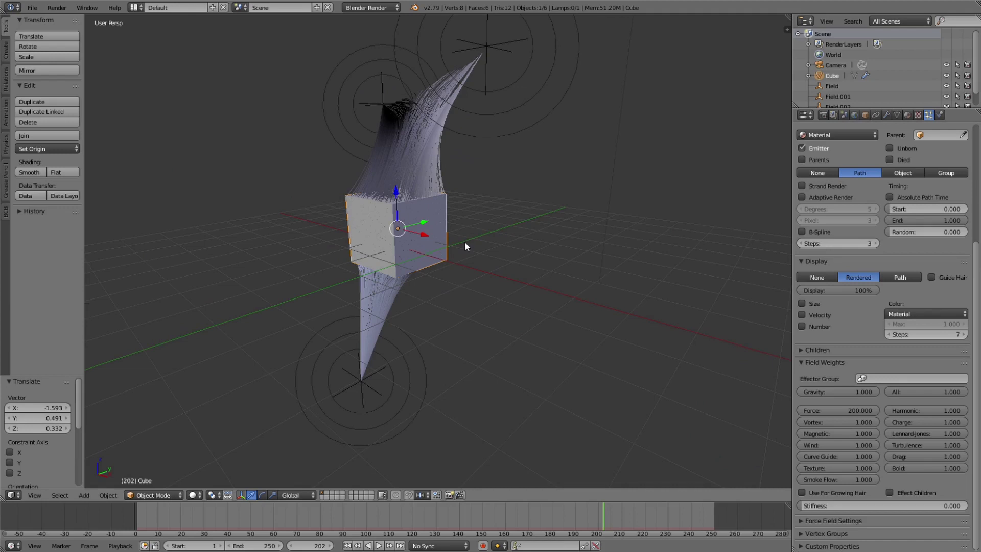
# Step: Give the cube a level 2 subdivision and convert it to a mesh, making it a sphere
pyautogui.hotkey('ctrl', '2')
pyautogui.press('Tab')
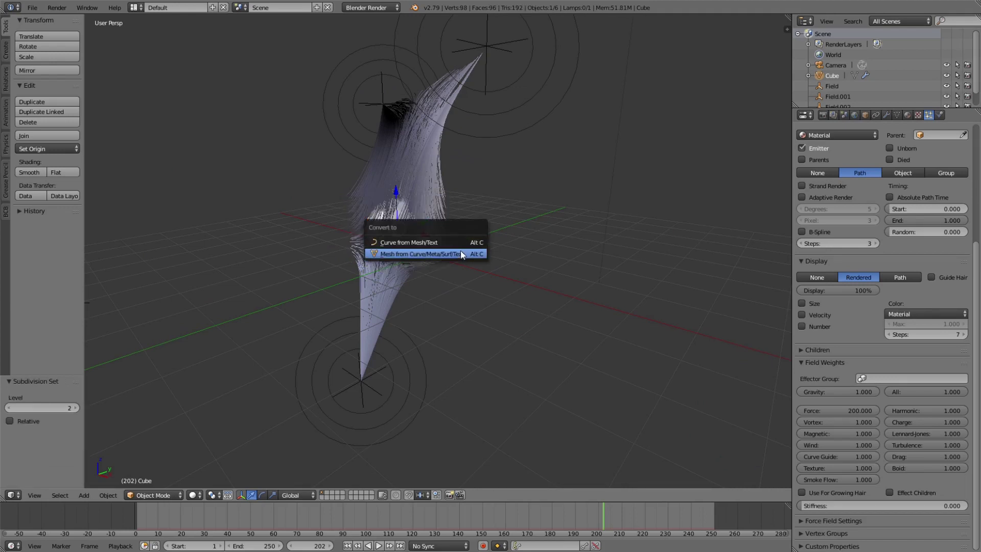
pyautogui.click(461, 251)
pyautogui.press('Tab')
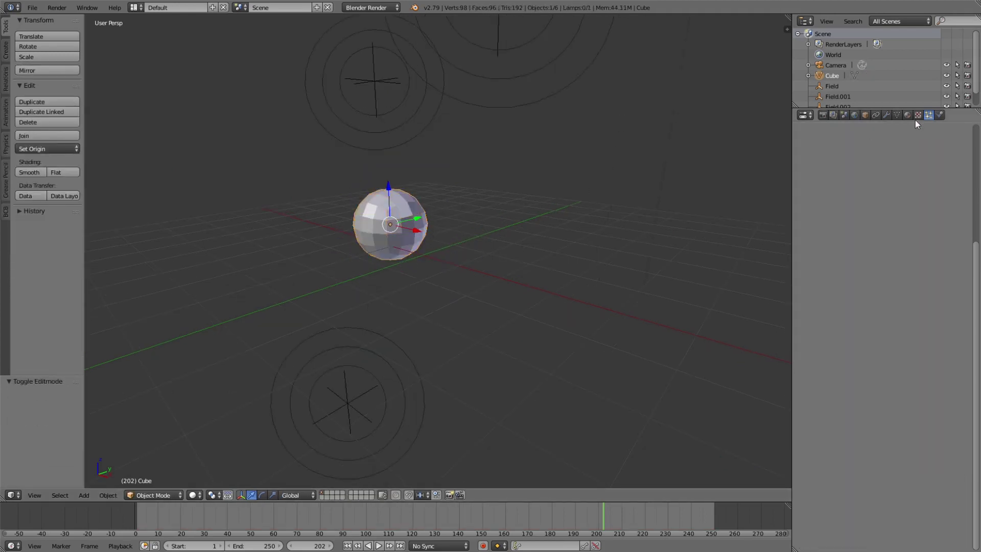
# Step: Add a new particle system of type Hair to the sphere
pyautogui.click(947, 183)
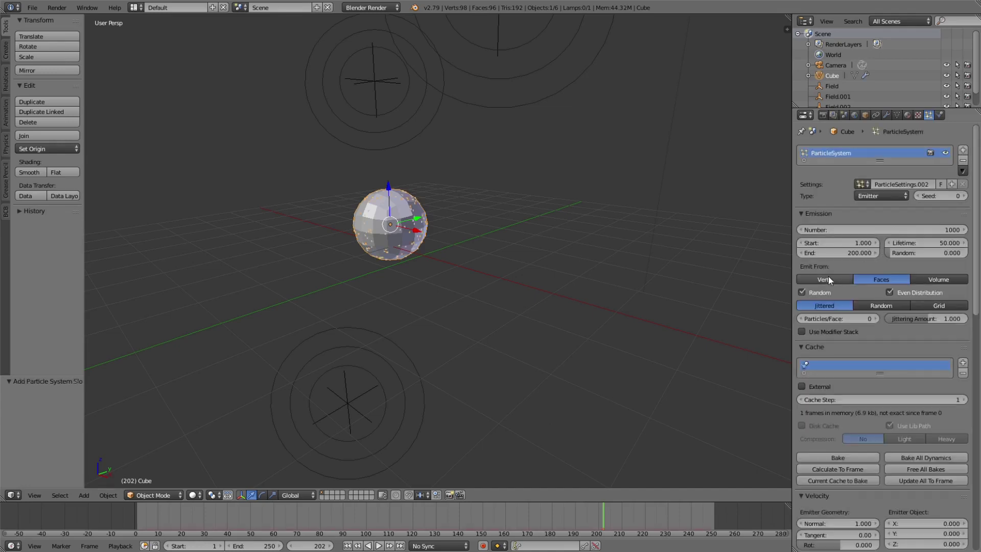
pyautogui.click(888, 196)
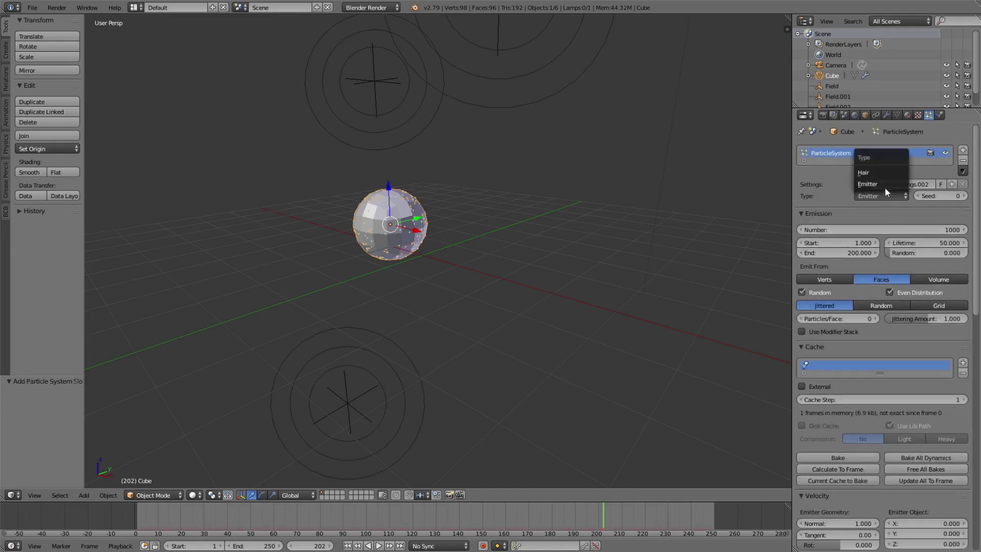
pyautogui.click(884, 187)
# Step: Set the Force field weight of the sphere's hair to 200
pyautogui.scroll(-8, 843, 341)
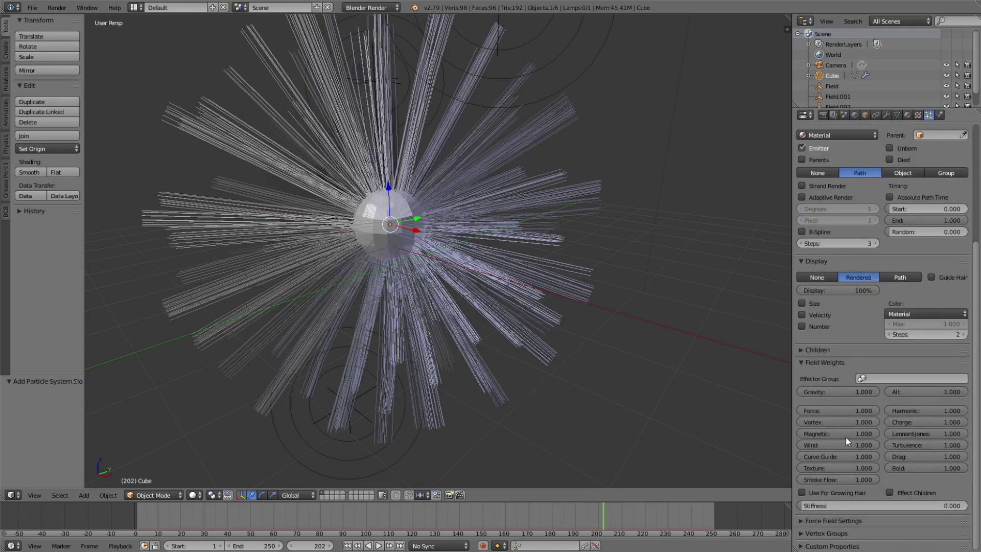
pyautogui.click(833, 412)
pyautogui.write('200')
pyautogui.press('Return')
# Step: Move the sphere between the force fields by about 1.3, -0.4 and 0.2 along X, Y and Z
pyautogui.moveTo(450, 283)
pyautogui.mouseDown(button='middle')
pyautogui.moveTo(427, 288)
pyautogui.moveTo(443, 291)
pyautogui.mouseUp(button='middle')
pyautogui.press('g')
pyautogui.click(471, 311)
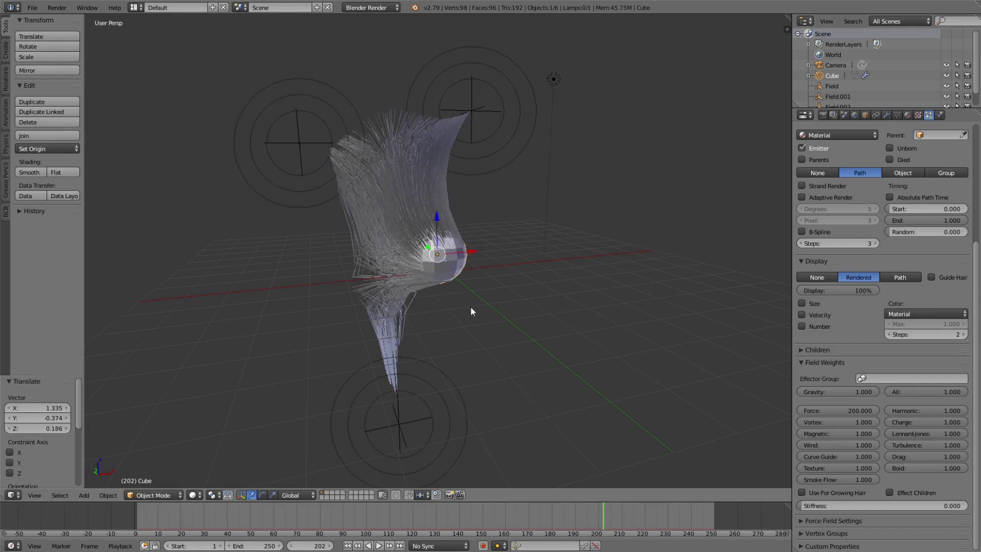
# Step: Raise the hair's display steps to 6 and shift the sphere by about -0.2, 0.1 and 0.2 along X, Y and Z
pyautogui.click(963, 334)
pyautogui.click(963, 334)
pyautogui.click(964, 335)
pyautogui.click(964, 334)
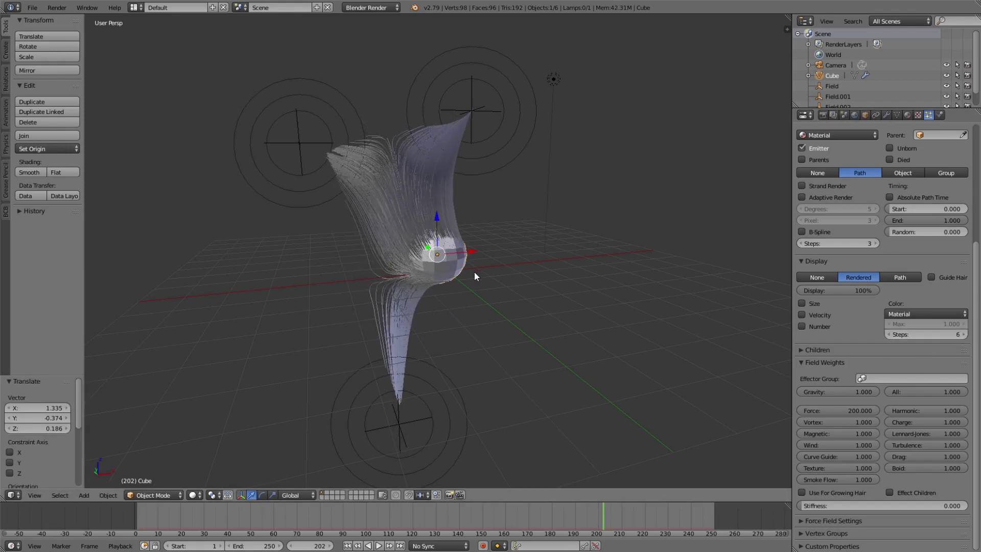
pyautogui.press('g')
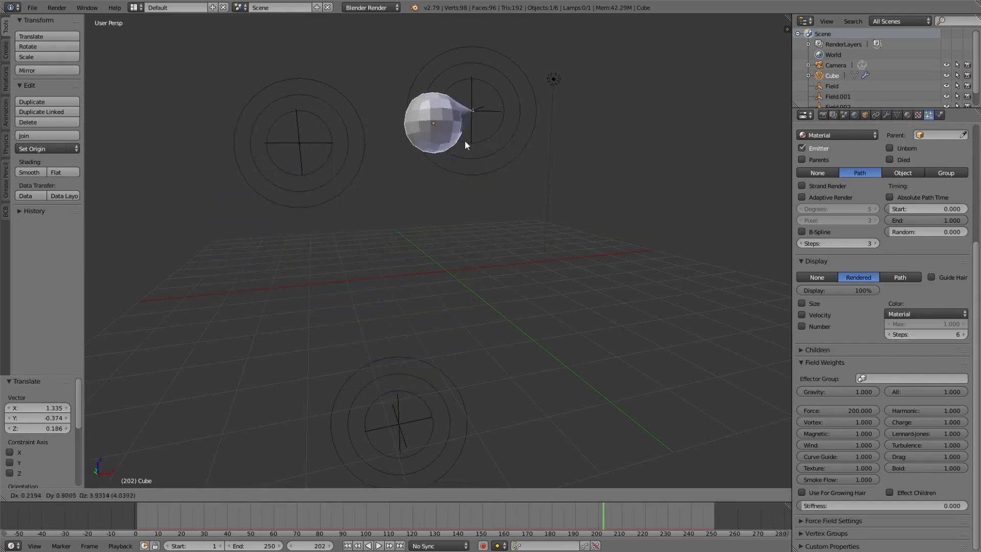
pyautogui.click(447, 256)
# Step: Duplicate the original force field above the sphere six times in succession, spreading the copies beside, below and above the sphere
pyautogui.rightClick(472, 134)
pyautogui.moveTo(492, 153); pyautogui.dragTo(495, 119, button='middle')
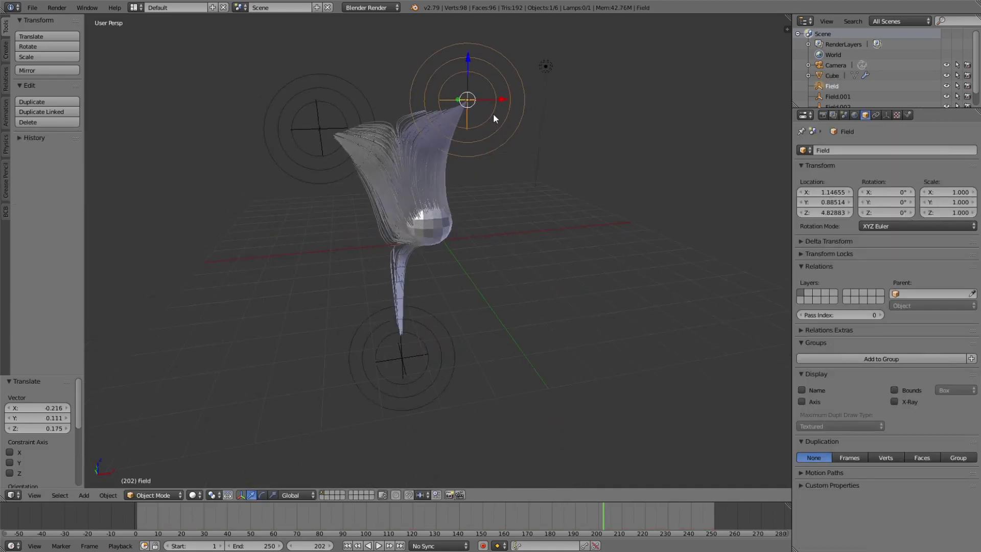
pyautogui.hotkey('shift', 'd')
pyautogui.click(526, 222)
pyautogui.hotkey('shift', 'd')
pyautogui.click(324, 246)
pyautogui.hotkey('shift', 'd')
pyautogui.click(341, 334)
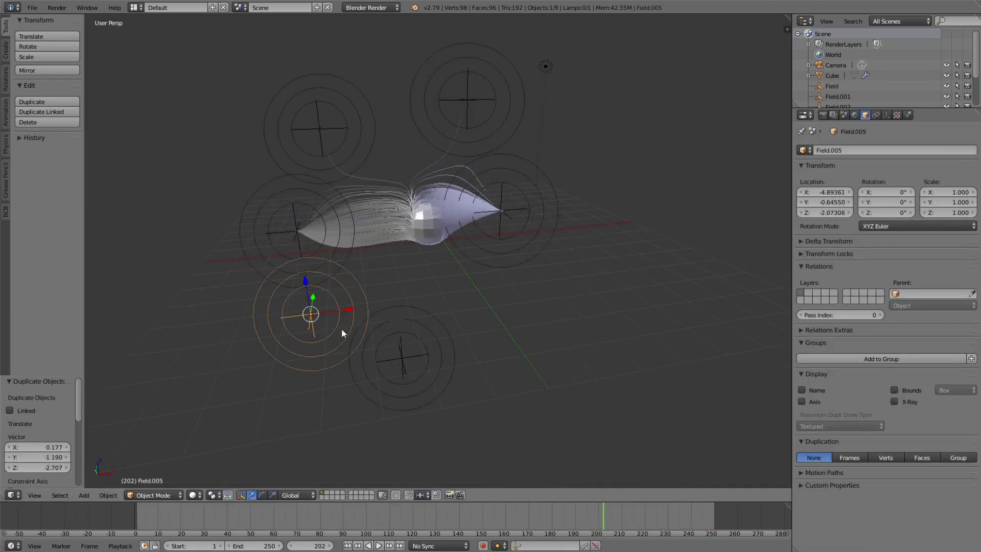
pyautogui.hotkey('shift', 'd')
pyautogui.click(489, 311)
pyautogui.hotkey('shift', 'd')
pyautogui.click(406, 165)
pyautogui.hotkey('shift', 'd')
pyautogui.click(514, 165)
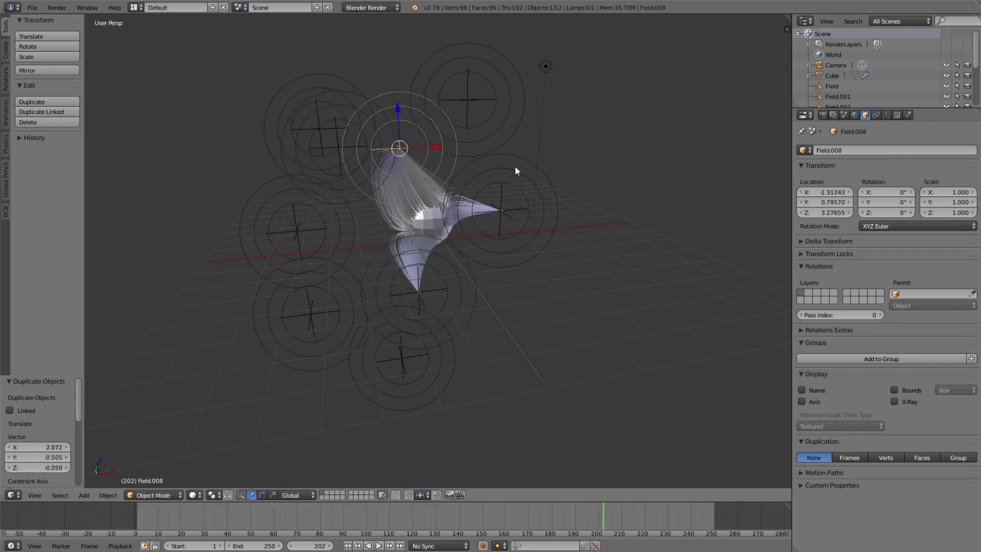
# Step: Add six more force field duplicates, scattering some close to the sphere and others farther out below it
pyautogui.hotkey('shift', 'd')
pyautogui.click(593, 190)
pyautogui.hotkey('shift', 'd')
pyautogui.click(612, 370)
pyautogui.hotkey('shift', 'd')
pyautogui.click(673, 16)
pyautogui.hotkey('shift', 'd')
pyautogui.click(565, 120)
pyautogui.hotkey('shift', 'd')
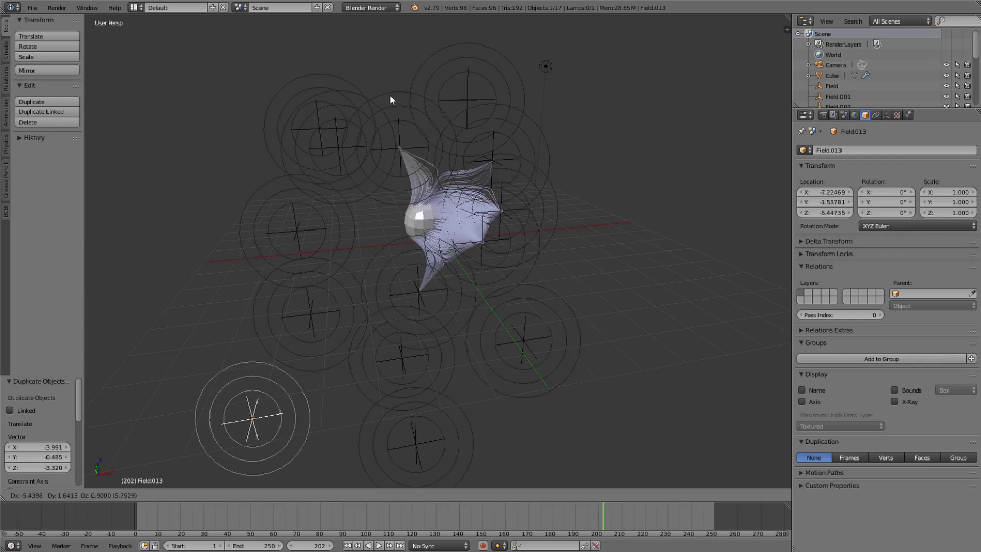
pyautogui.click(401, 124)
pyautogui.hotkey('shift', 'd')
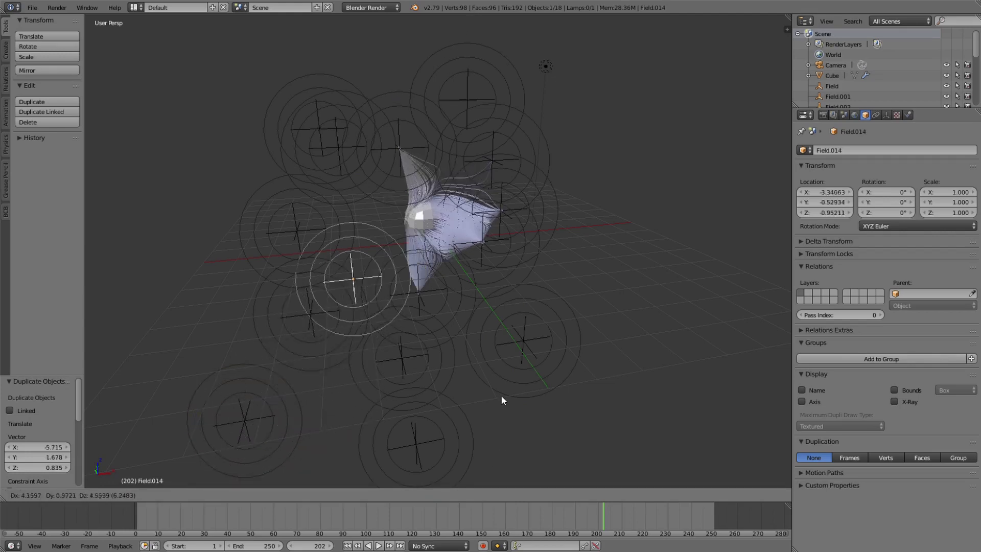
pyautogui.click(470, 360)
# Step: Move the sphere among the force fields, by about -0.25, -0.1 and -0.4 along X, Y and Z
pyautogui.rightClick(415, 229)
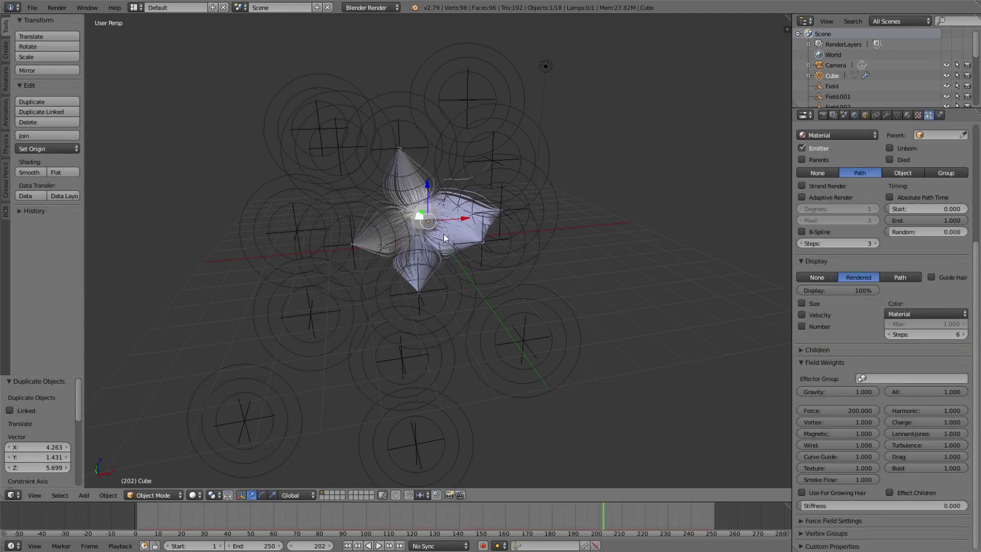
pyautogui.press('g')
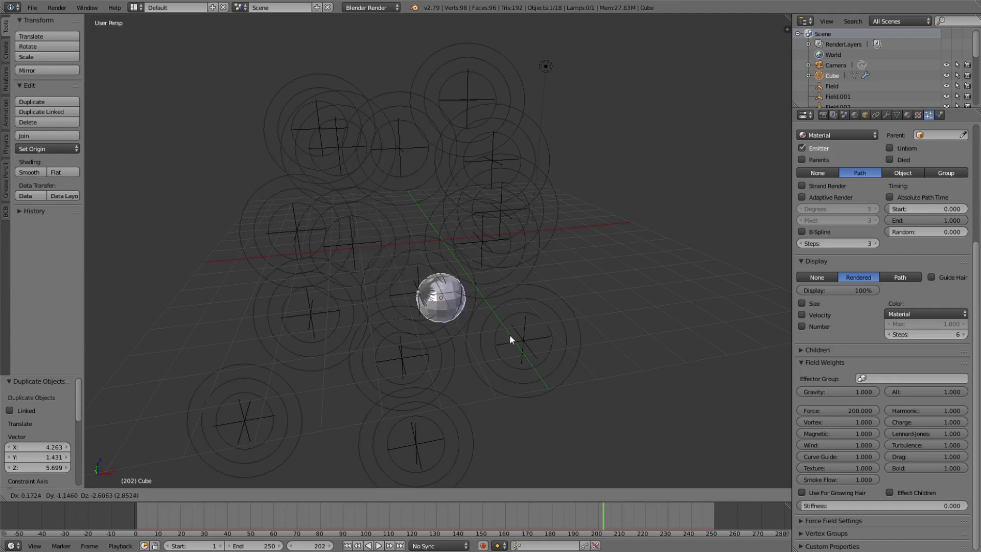
pyautogui.click(445, 258)
pyautogui.scroll(2, 488, 251)
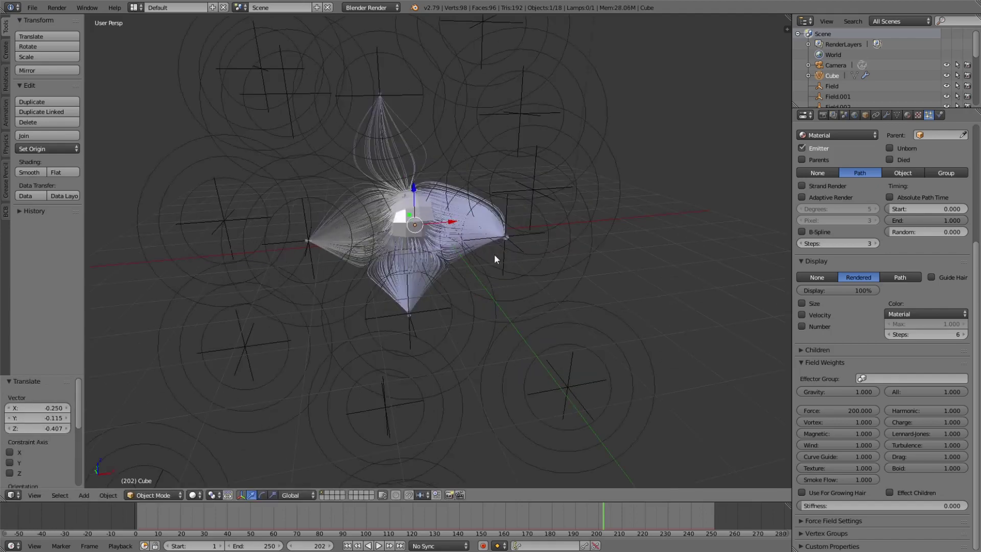
# Step: Select the force field at the hair tip along the sphere's positive X side and open its strength for editing
pyautogui.rightClick(527, 275)
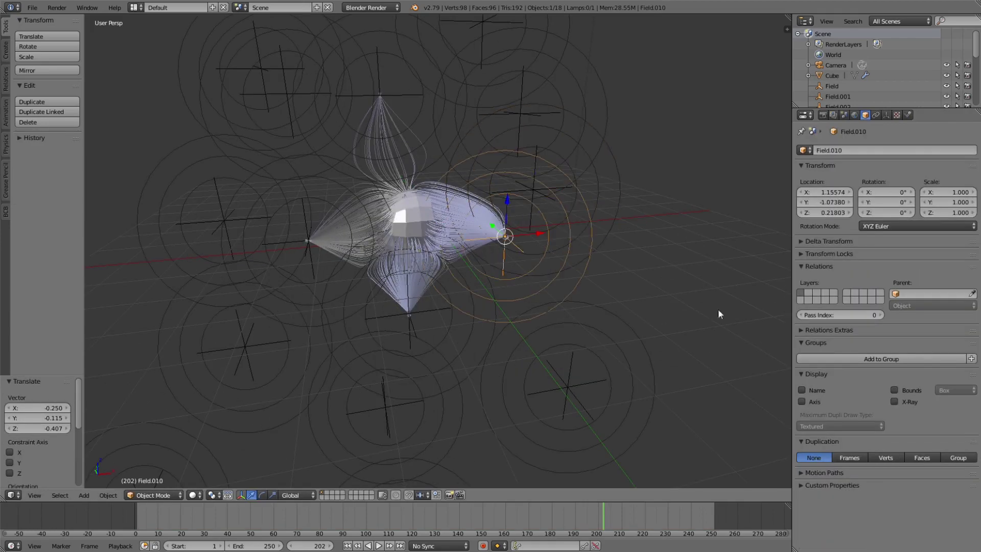
pyautogui.click(909, 116)
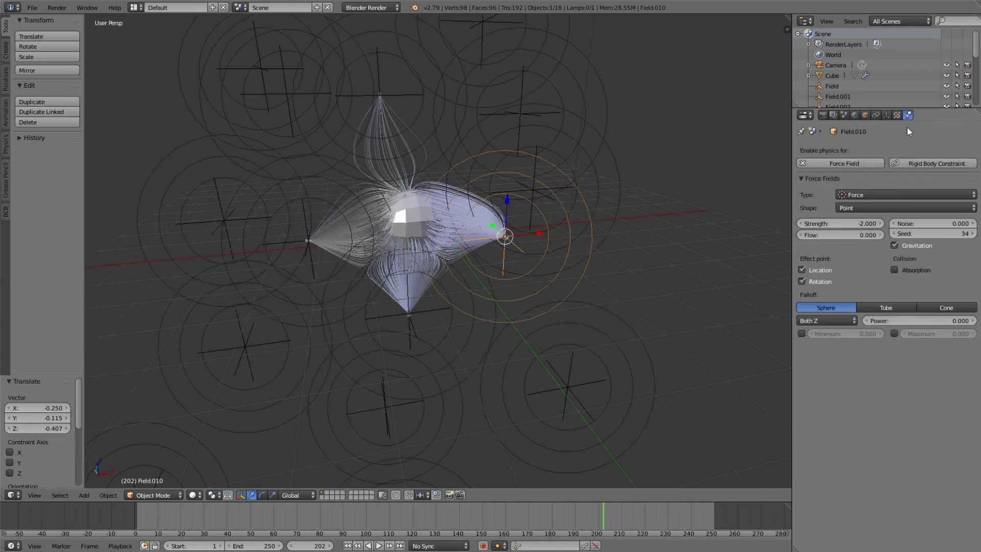
pyautogui.click(850, 225)
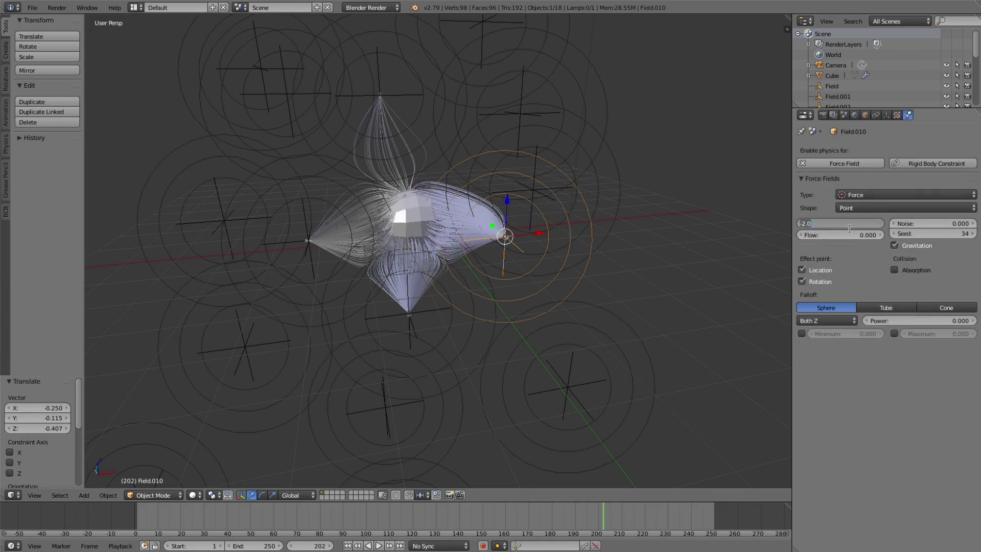
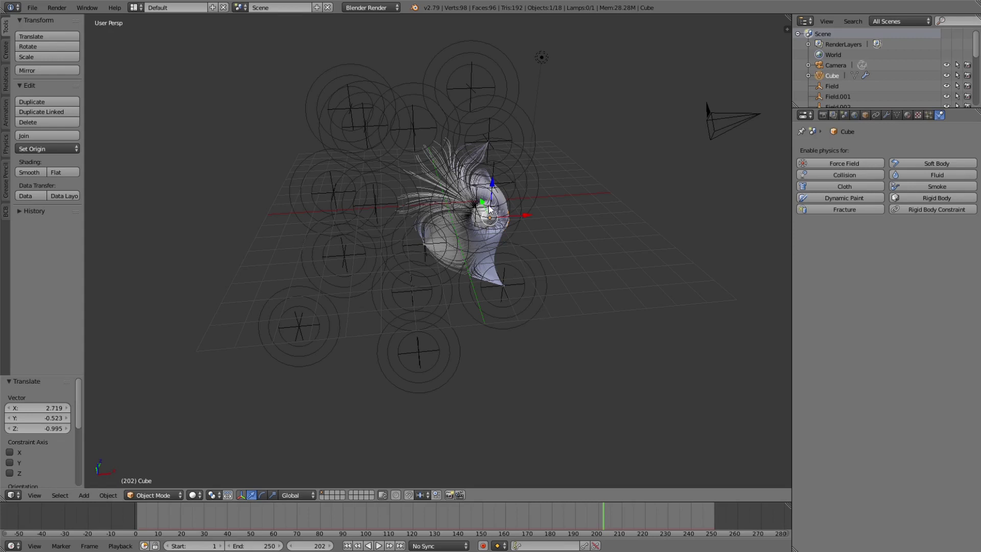
# Step: On the empty second layer, add a Force field and move it about -5.6 along X and 6.9 along Y
pyautogui.press('KP_7')
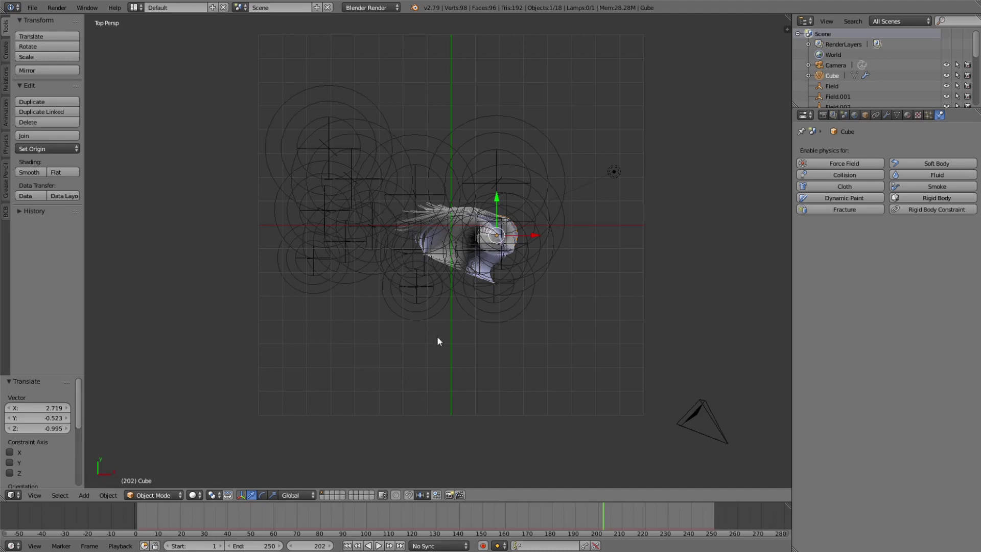
pyautogui.rightClick(513, 134)
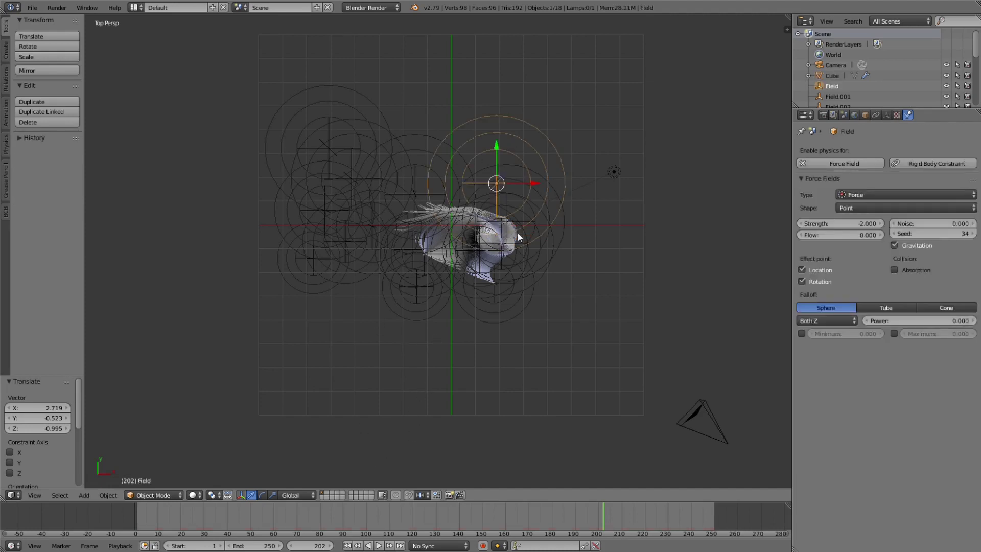
pyautogui.press('2')
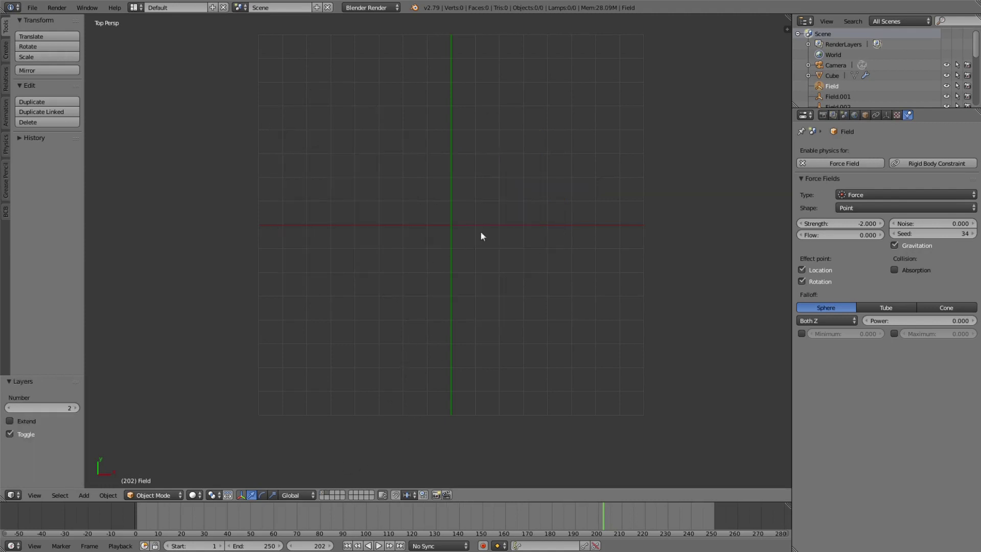
pyautogui.hotkey('shift', 'a')
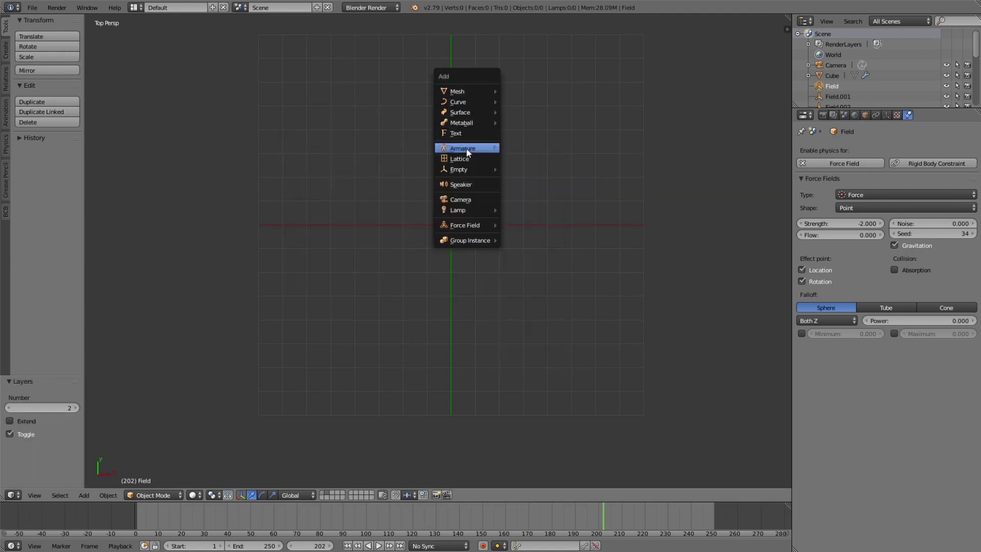
pyautogui.moveTo(480, 222)
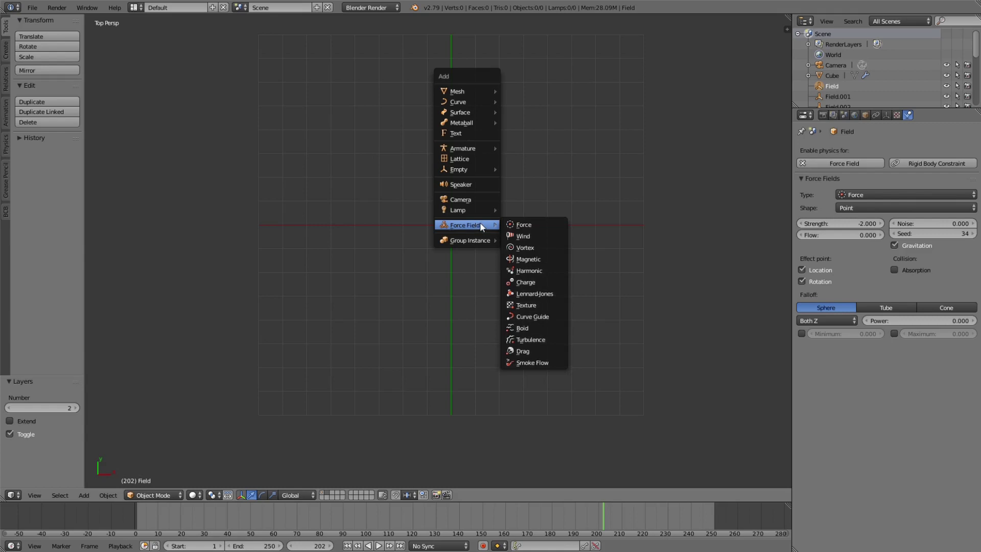
pyautogui.click(523, 226)
pyautogui.press('g')
pyautogui.click(373, 136)
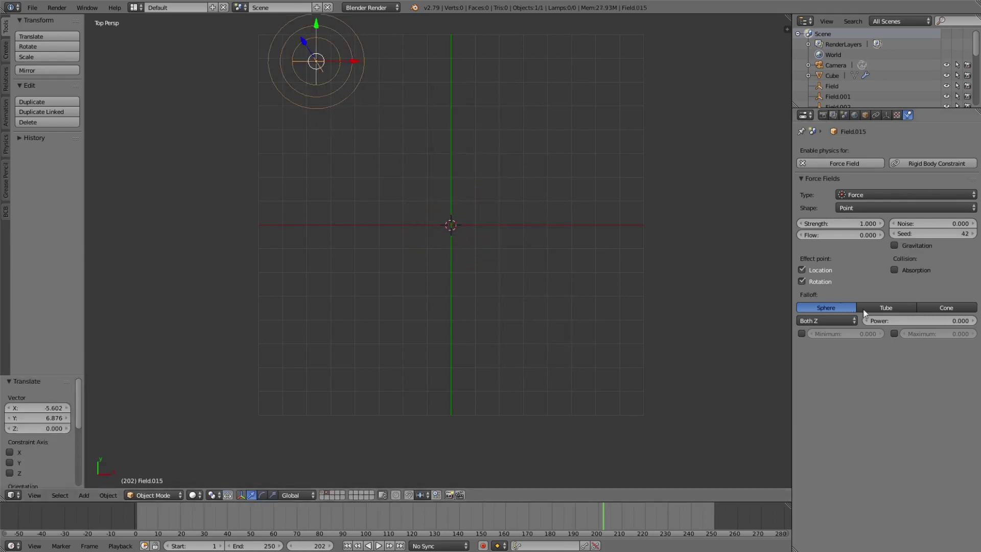
# Step: Enable gravitation and set strength 2 on the new force field, and shift it about 0.2 along X and -0.9 along Y
pyautogui.click(895, 246)
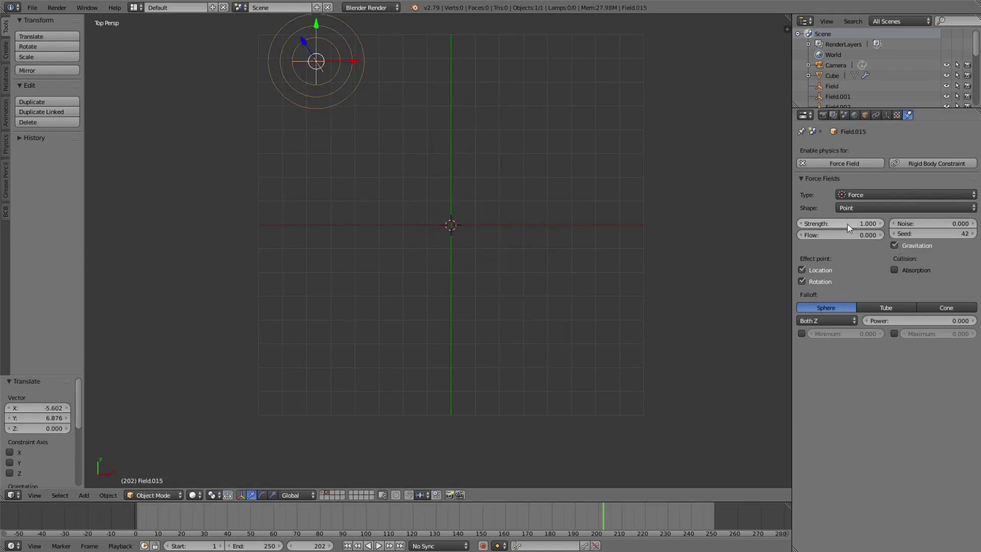
pyautogui.click(848, 223)
pyautogui.write('2')
pyautogui.press('Return')
pyautogui.press('g')
pyautogui.click(458, 204)
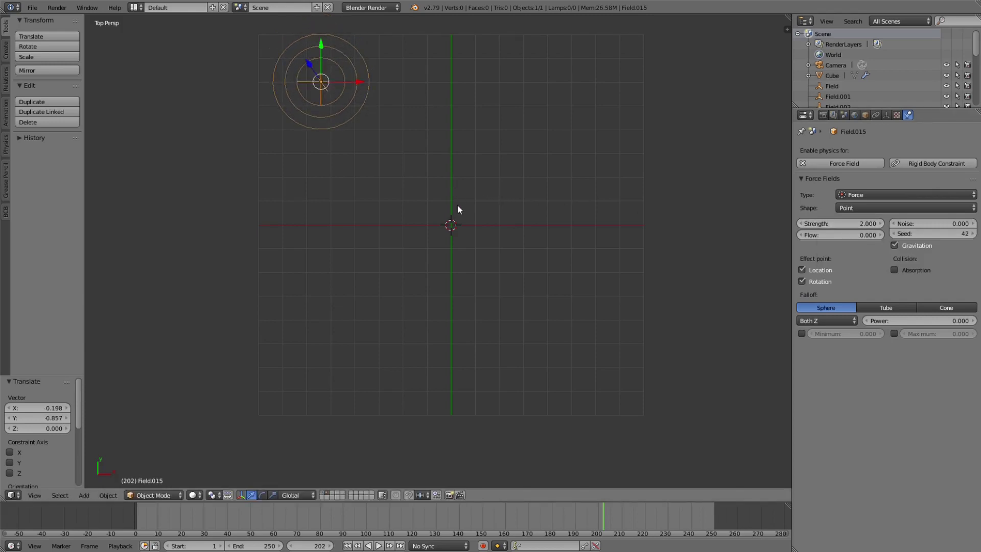
# Step: Duplicate the strength 2 force field five times, spreading the copies across the grid in the XY plane
pyautogui.hotkey('shift', 'd')
pyautogui.click(713, 206)
pyautogui.hotkey('shift', 'd')
pyautogui.click(597, 276)
pyautogui.hotkey('shift', 'd')
pyautogui.click(442, 439)
pyautogui.hotkey('shift', 'd')
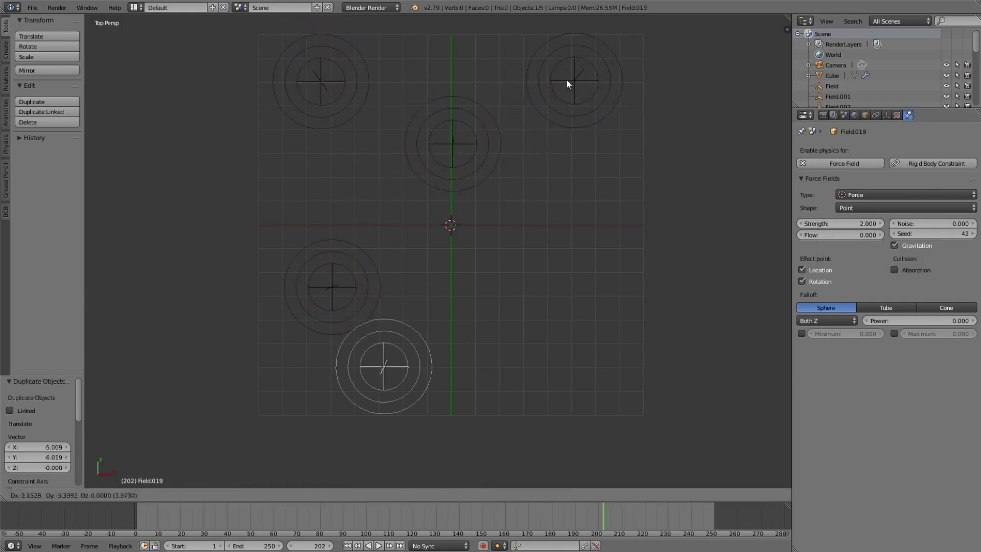
pyautogui.click(648, 44)
pyautogui.hotkey('shift', 'd')
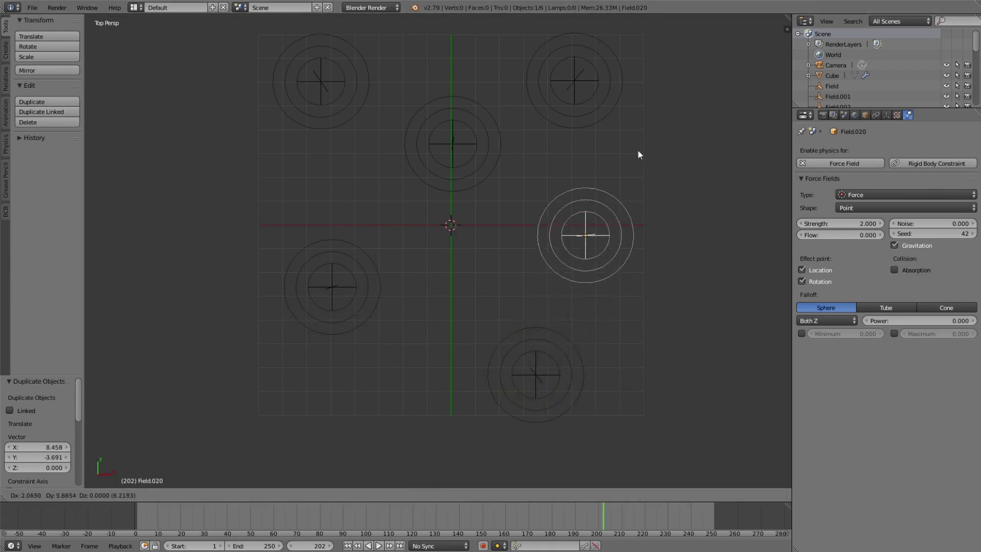
pyautogui.click(640, 144)
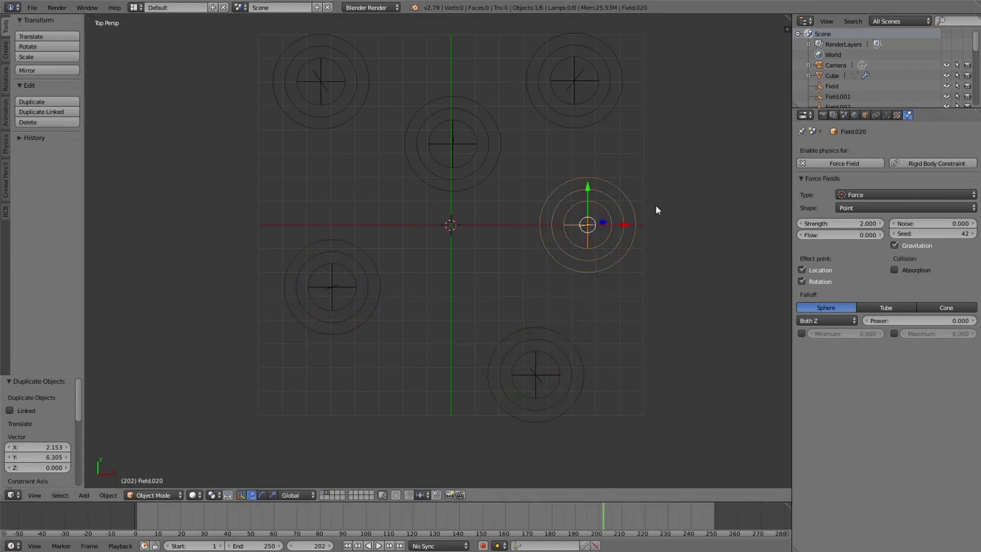
# Step: Duplicate the last field to just below the grid centre and set the copy's strength to -2
pyautogui.hotkey('shift', 'd')
pyautogui.click(364, 264)
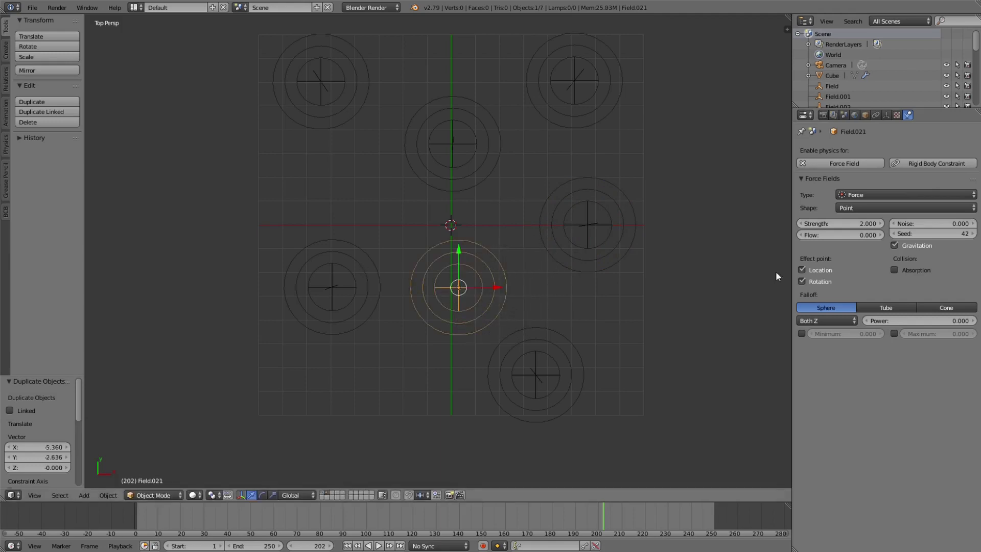
pyautogui.click(845, 226)
pyautogui.write('-2')
pyautogui.press('Return')
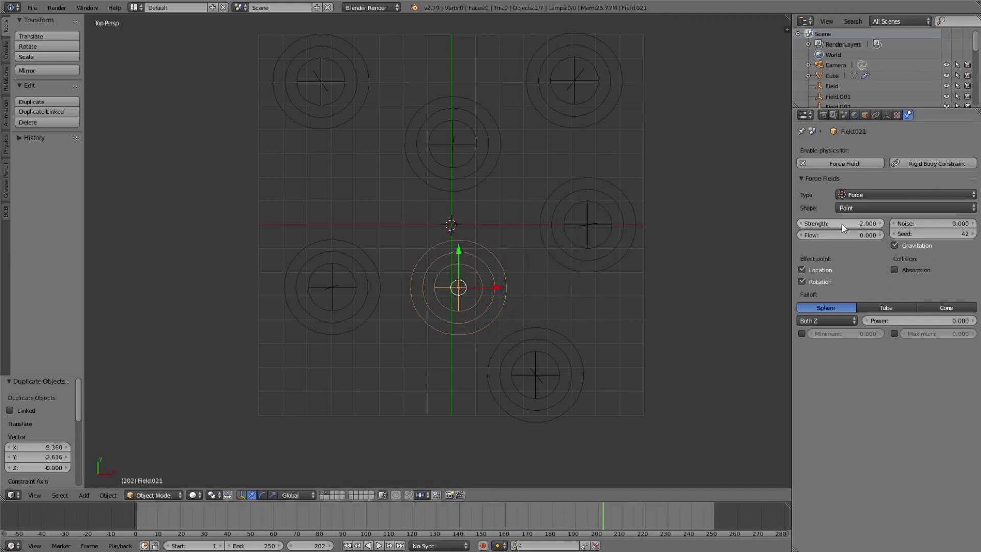
# Step: Duplicate the negative-strength field five times, placing the copies in the gaps and outer areas around the other fields
pyautogui.hotkey('shift', 'd')
pyautogui.click(457, 214)
pyautogui.hotkey('shift', 'd')
pyautogui.click(583, 86)
pyautogui.hotkey('shift', 'd')
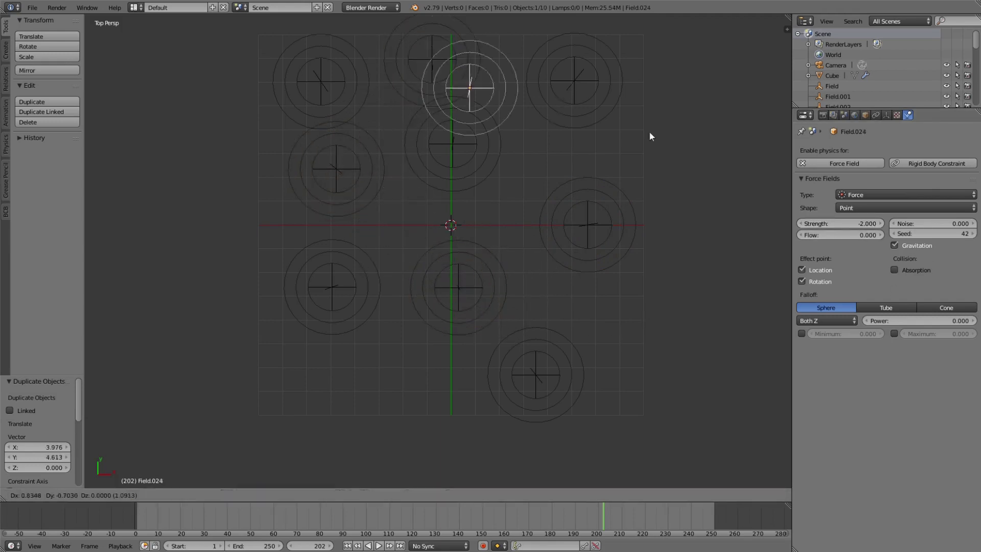
pyautogui.click(736, 212)
pyautogui.hotkey('shift', 'd')
pyautogui.click(472, 462)
pyautogui.hotkey('shift', 'd')
pyautogui.click(332, 441)
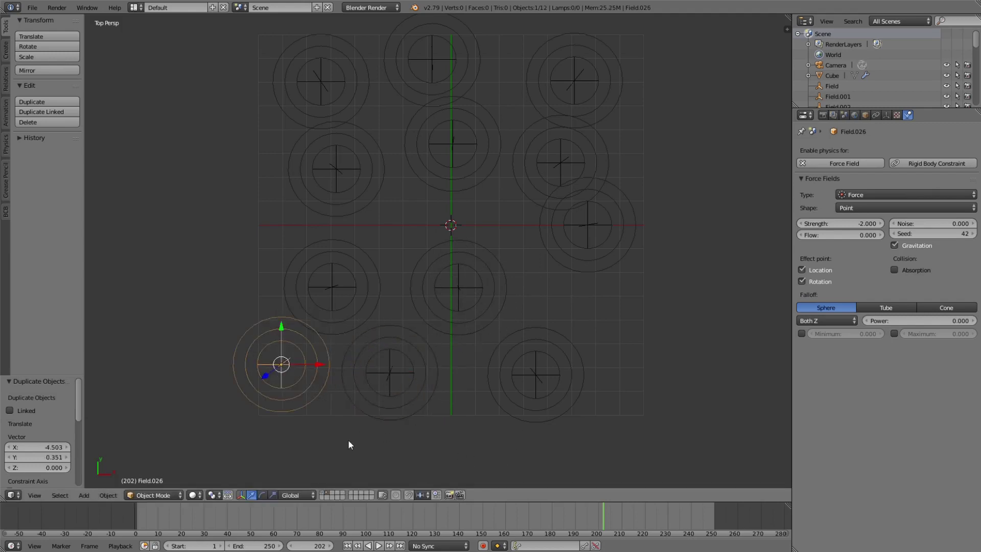
# Step: Add a mesh plane at the grid centre and scale it up by about 8.6 to span the force fields
pyautogui.hotkey('shift', 'a')
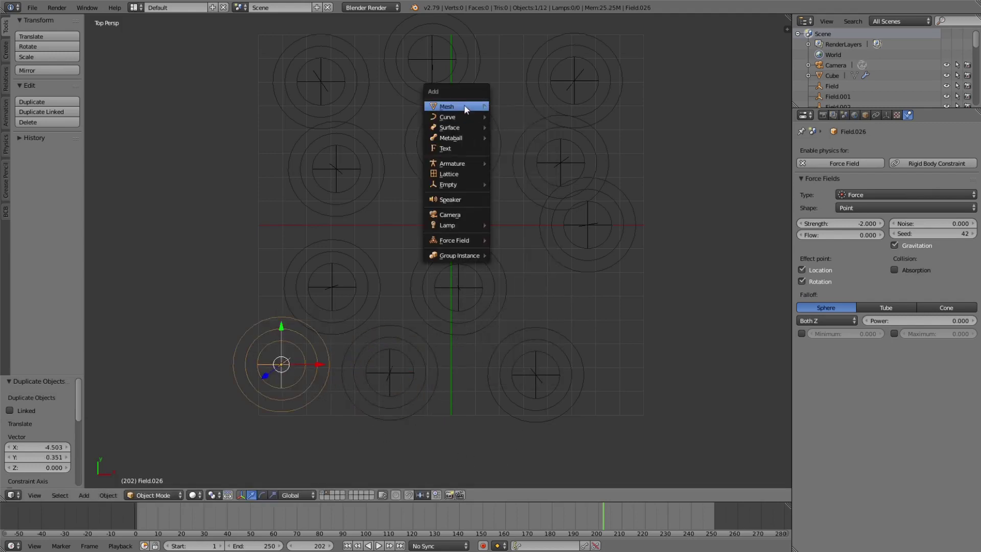
pyautogui.moveTo(464, 106)
pyautogui.click(517, 107)
pyautogui.press('s')
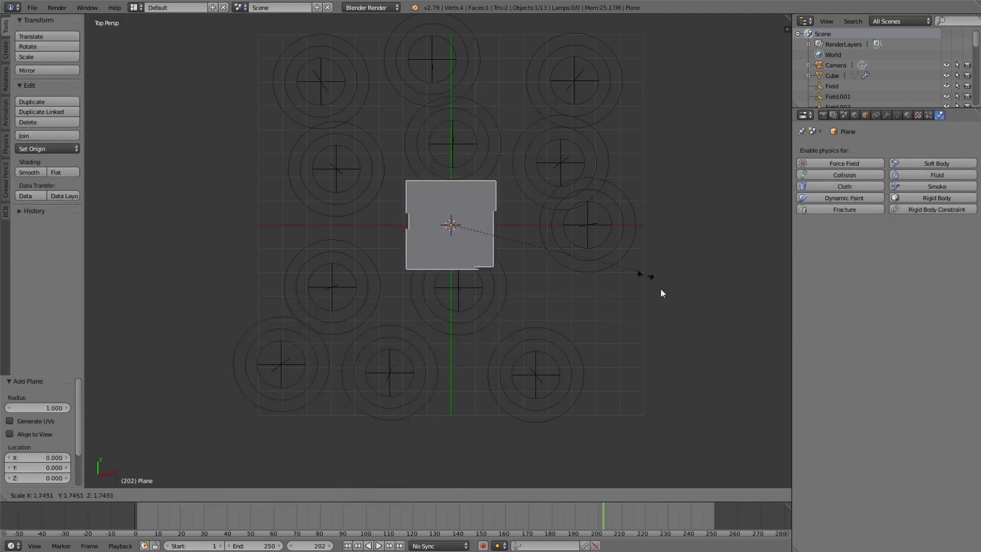
pyautogui.click(491, 357)
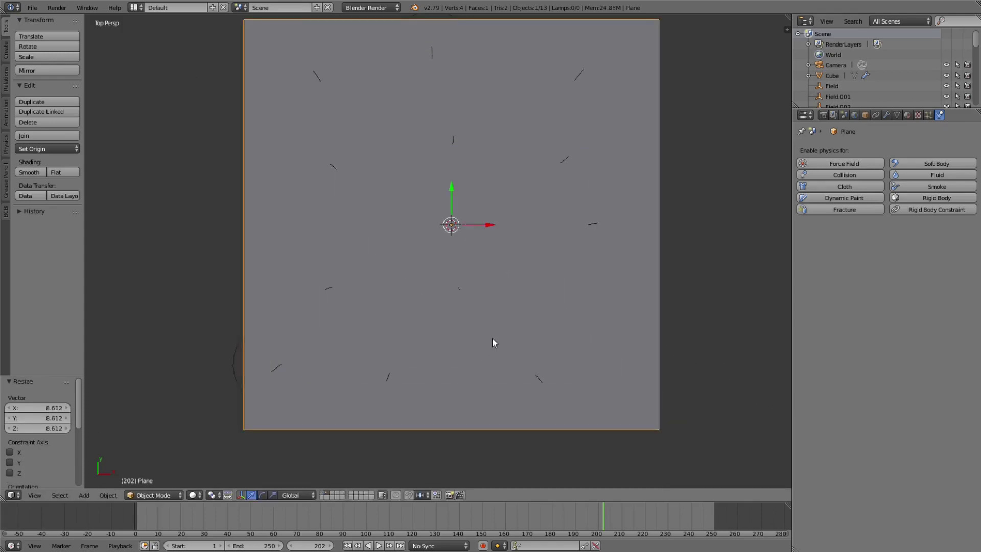
# Step: Add a particle system to the plane and set its type to Hair
pyautogui.moveTo(507, 319); pyautogui.dragTo(511, 286, button='middle')
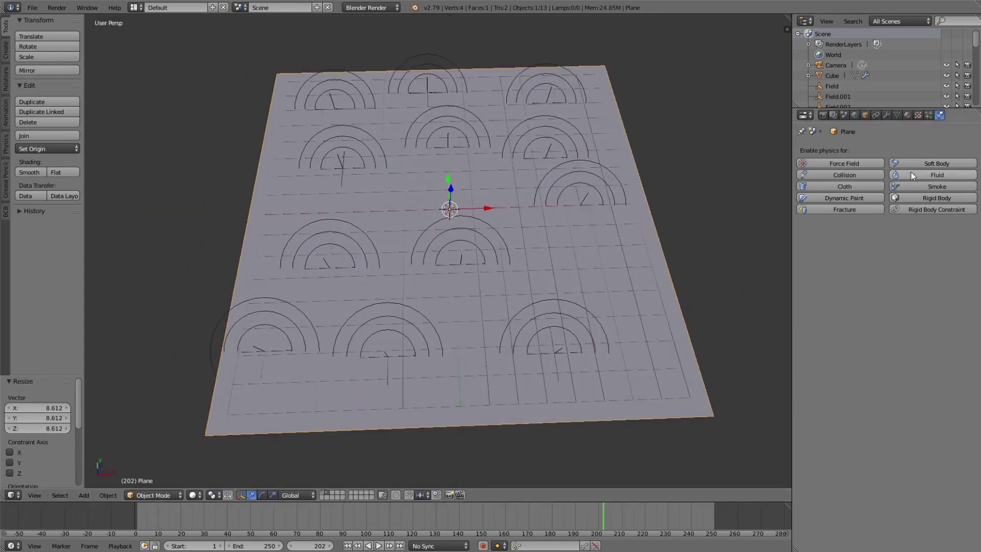
pyautogui.click(928, 116)
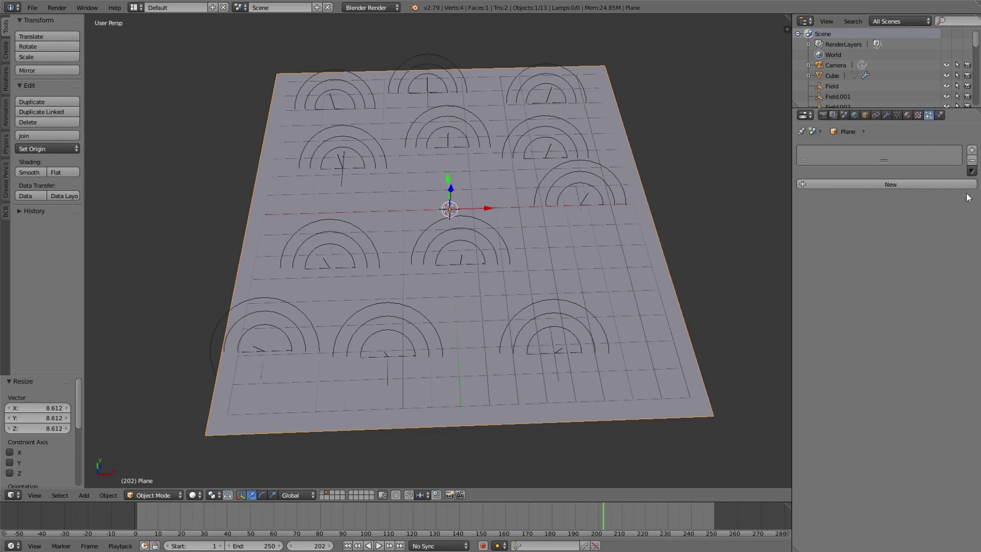
pyautogui.click(953, 184)
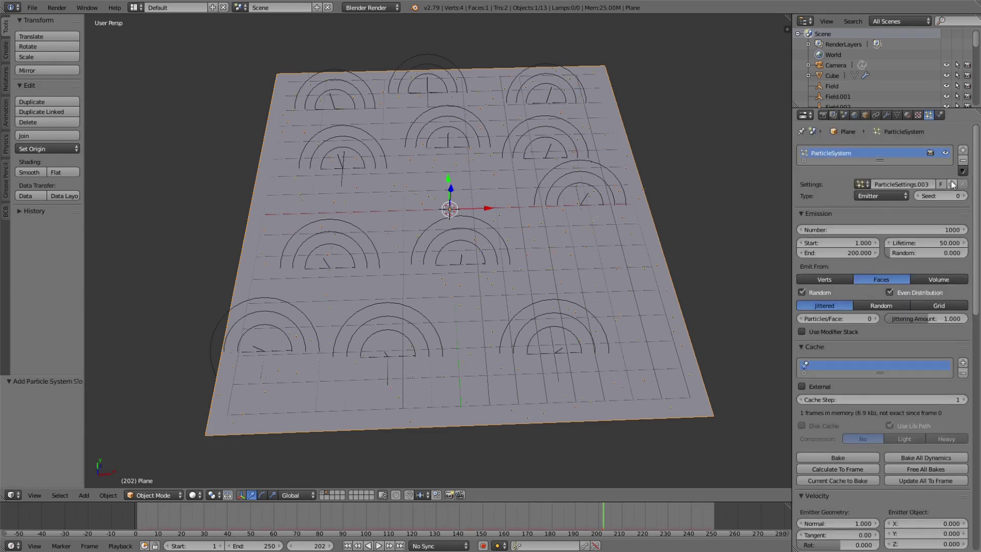
pyautogui.click(885, 198)
pyautogui.click(864, 172)
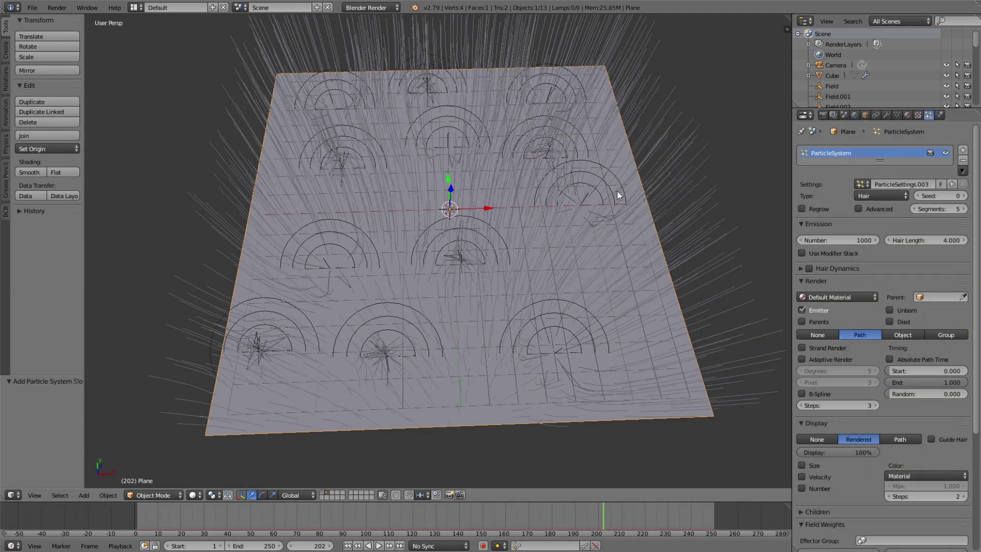
# Step: View the plane's hair in orthographic projection and set the Force field weight to 200
pyautogui.press('KP_7')
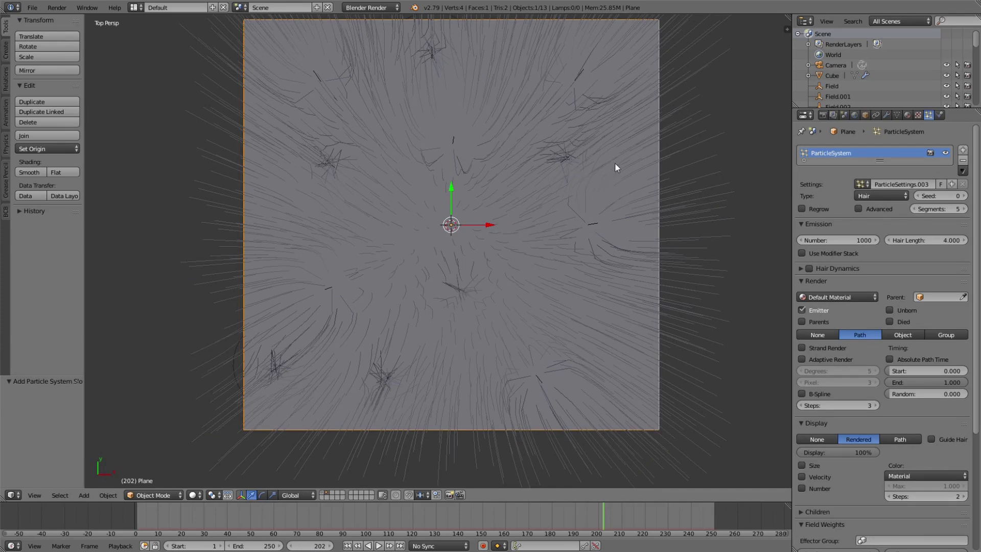
pyautogui.scroll(-1, 614, 163)
pyautogui.press('KP_5')
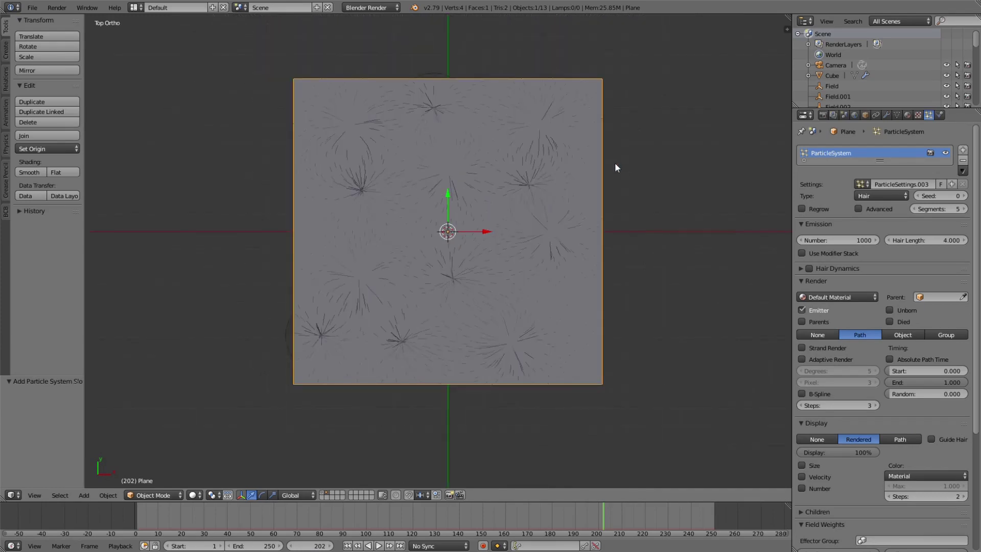
pyautogui.scroll(1, 615, 162)
pyautogui.moveTo(538, 287); pyautogui.dragTo(532, 240, button='middle')
pyautogui.scroll(-8, 879, 404)
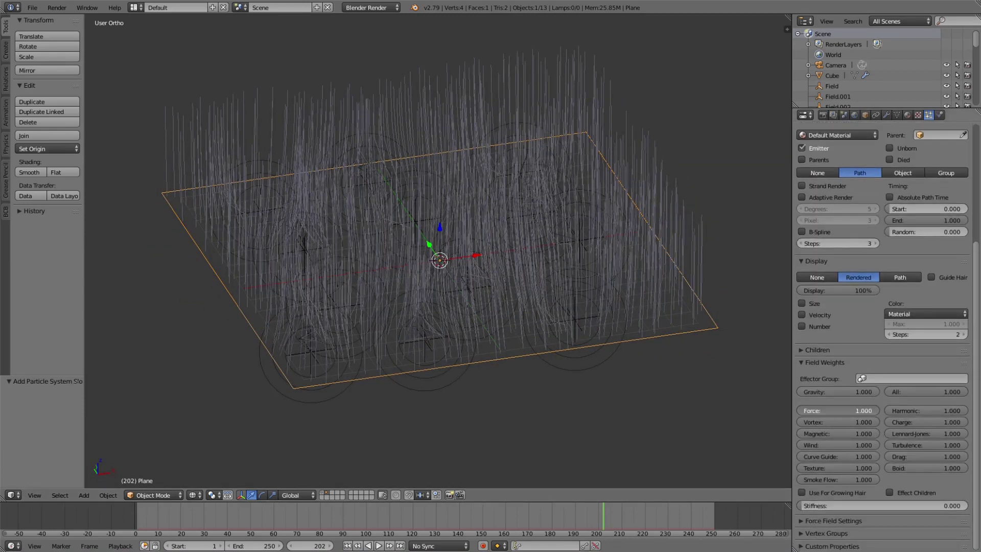
pyautogui.click(827, 411)
pyautogui.write('200')
pyautogui.press('Return')
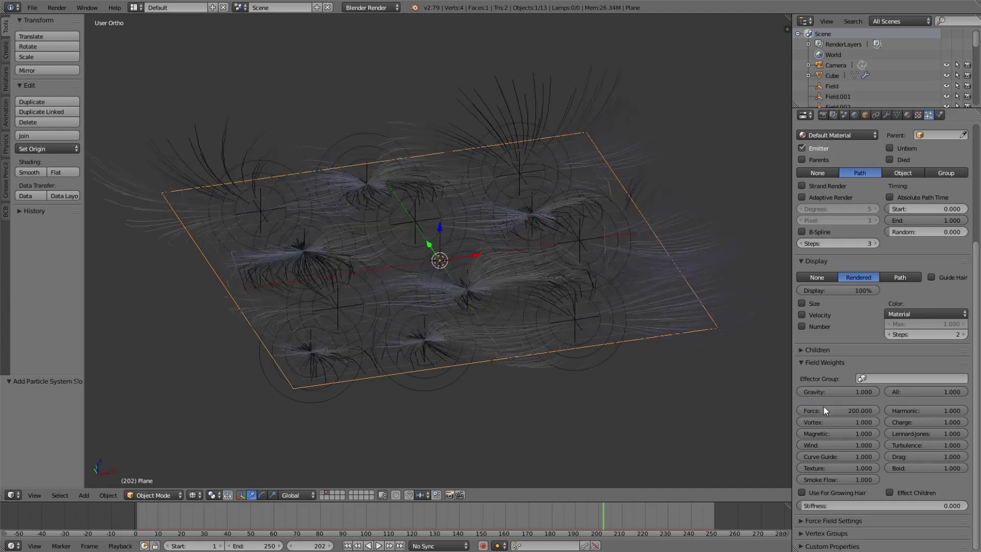
# Step: Raise the plane hair's display steps to 6 and show the plane in solid shading from the top
pyautogui.moveTo(639, 338)
pyautogui.mouseDown(button='middle')
pyautogui.moveTo(604, 287)
pyautogui.moveTo(612, 296)
pyautogui.moveTo(563, 300)
pyautogui.moveTo(600, 306)
pyautogui.moveTo(587, 297)
pyautogui.moveTo(626, 339)
pyautogui.mouseUp(button='middle')
pyautogui.press('KP_7')
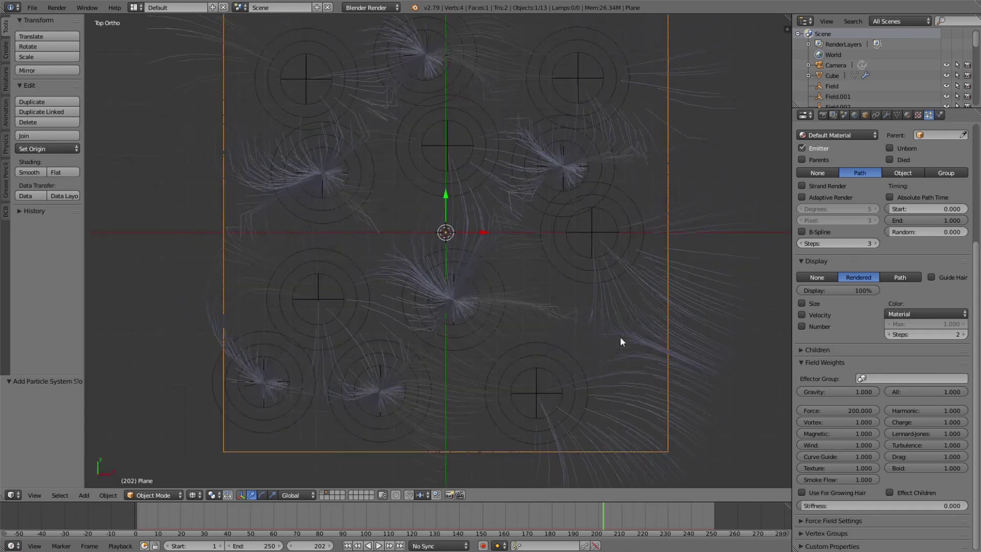
pyautogui.scroll(-2, 514, 241)
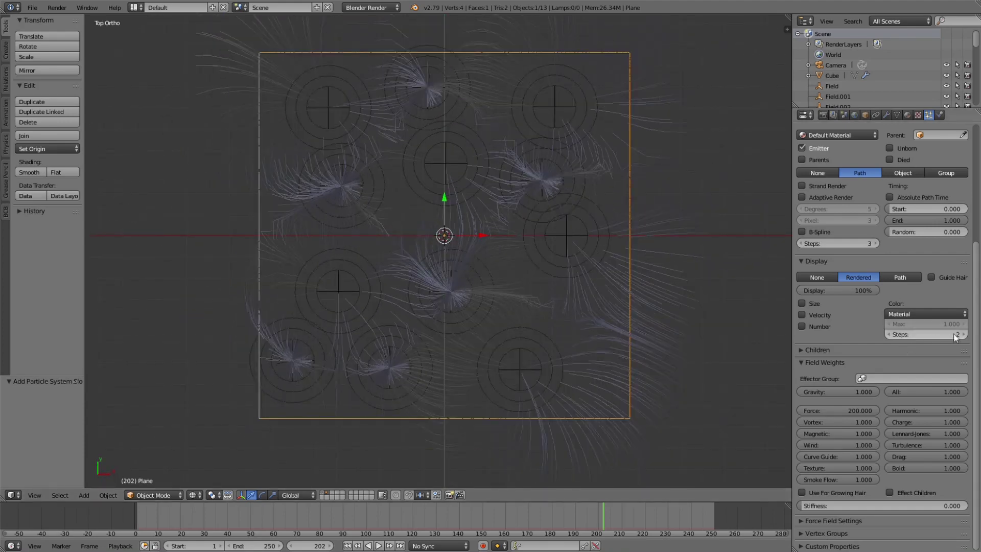
pyautogui.moveTo(955, 338); pyautogui.dragTo(975, 337)
pyautogui.press('z')
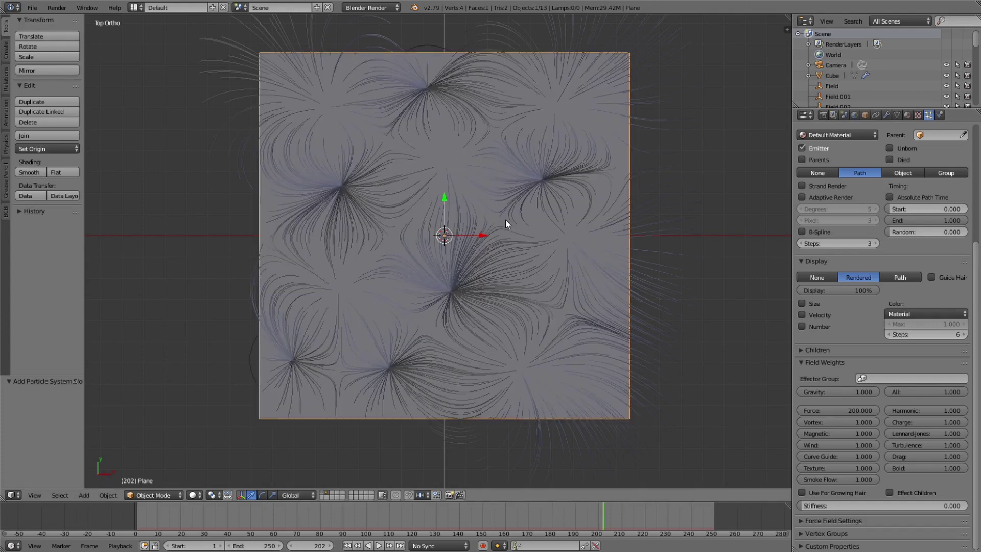
pyautogui.keyDown('shift'); pyautogui.moveTo(505, 217); pyautogui.dragTo(493, 231, button='middle'); pyautogui.keyUp('shift')
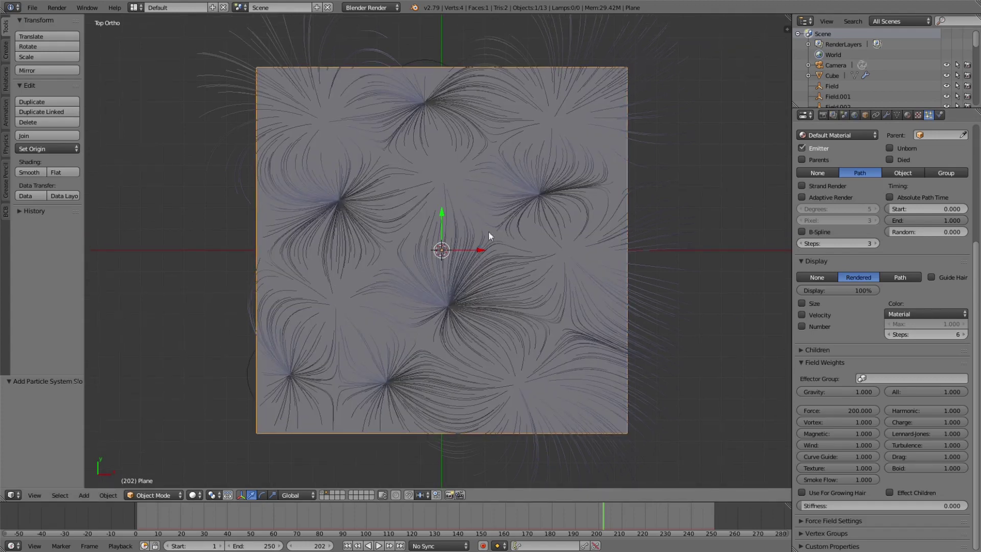
# Step: Move the force field near the plane's upper edge by about -2.12 in X and 0.32 in Y
pyautogui.rightClick(433, 99)
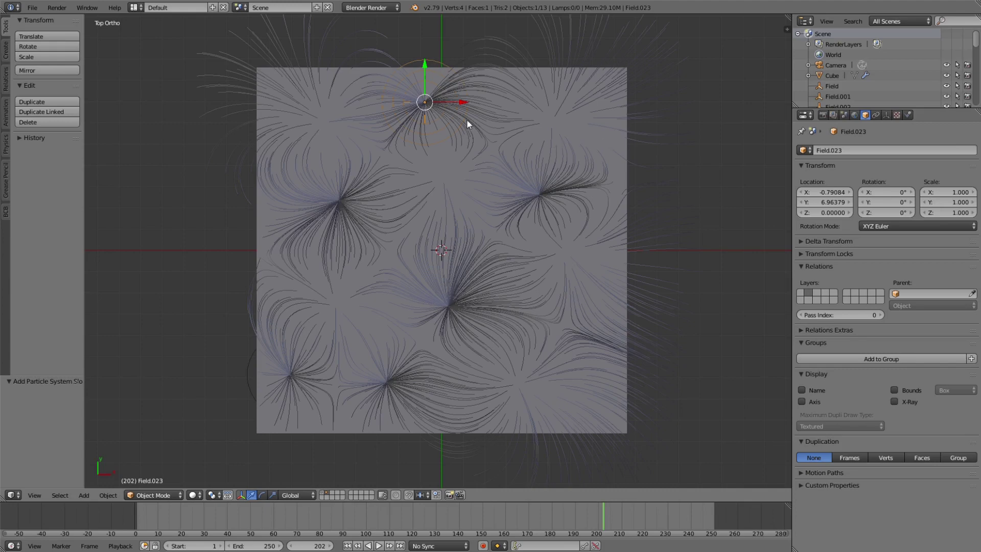
pyautogui.press('z')
pyautogui.press('z')
pyautogui.press('g')
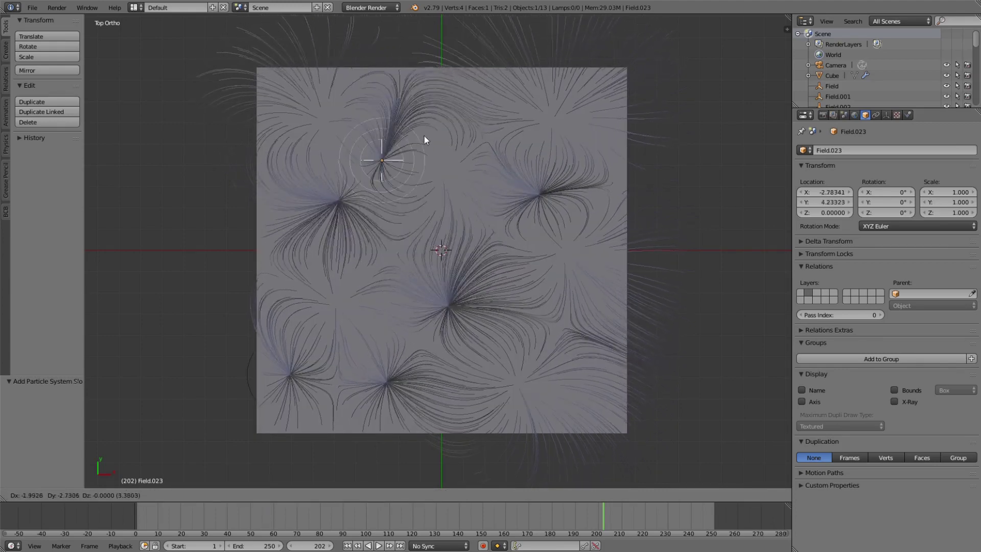
pyautogui.click(428, 100)
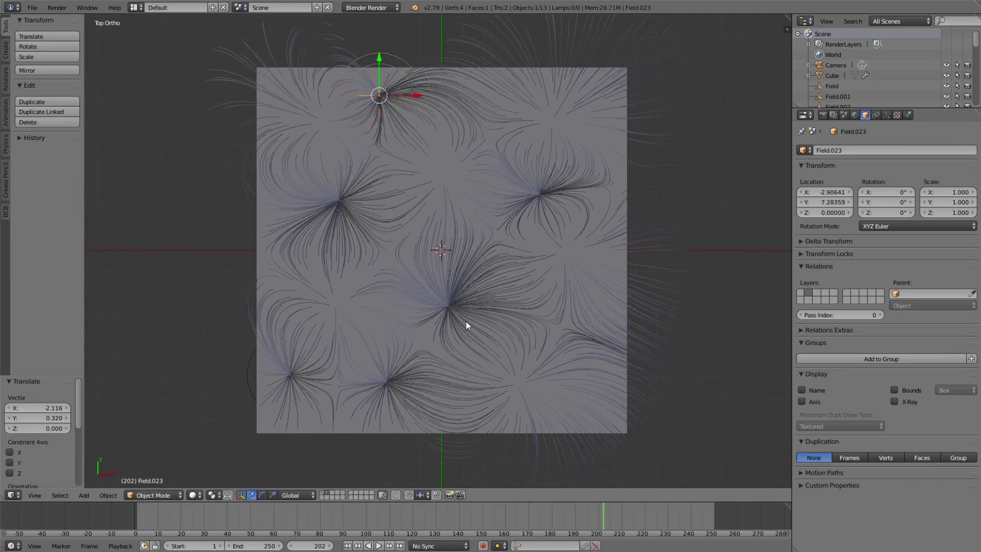
# Step: Enable the advanced options of the plane's hair system and set its normal emission velocity to 0
pyautogui.moveTo(533, 263); pyautogui.dragTo(535, 228, button='middle')
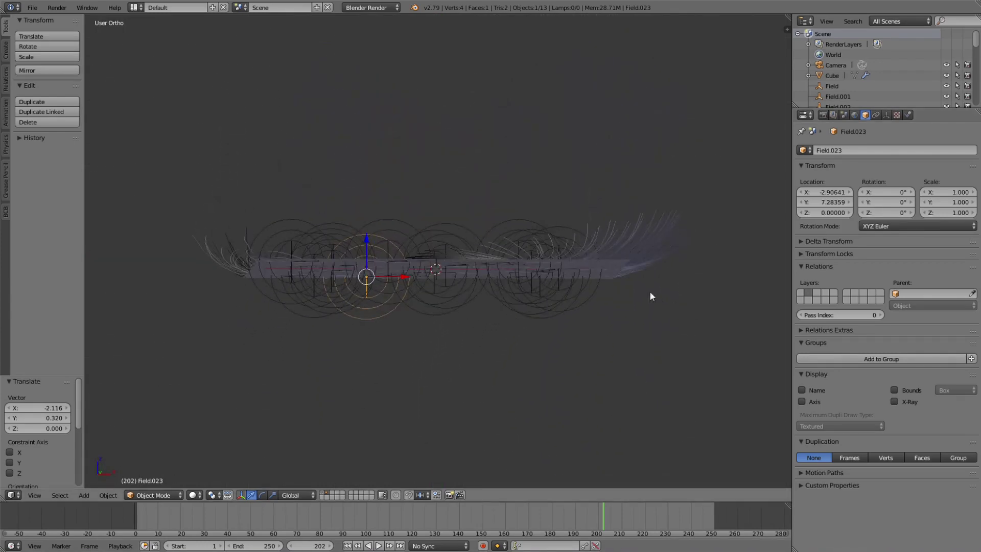
pyautogui.moveTo(651, 293); pyautogui.dragTo(631, 264, button='middle')
pyautogui.rightClick(619, 297)
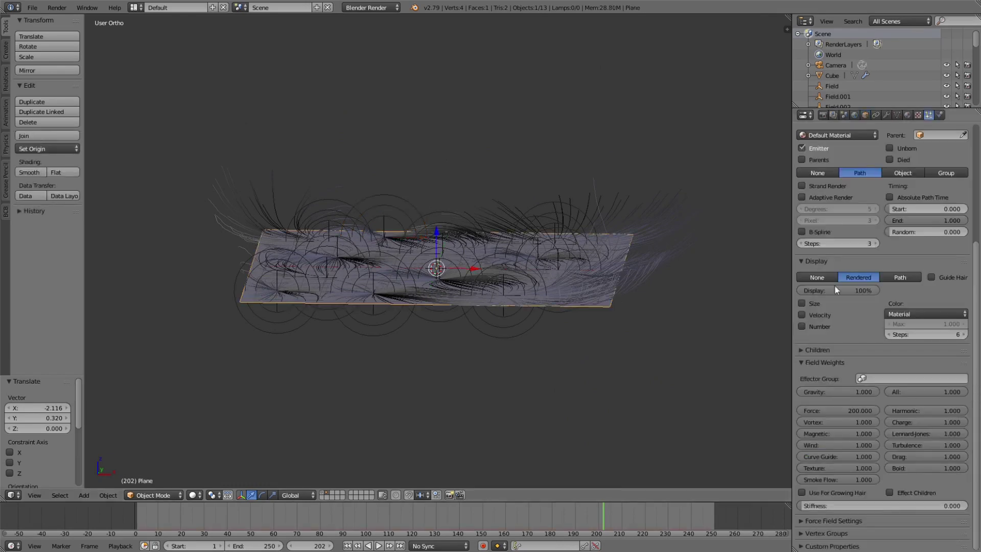
pyautogui.scroll(8, 909, 357)
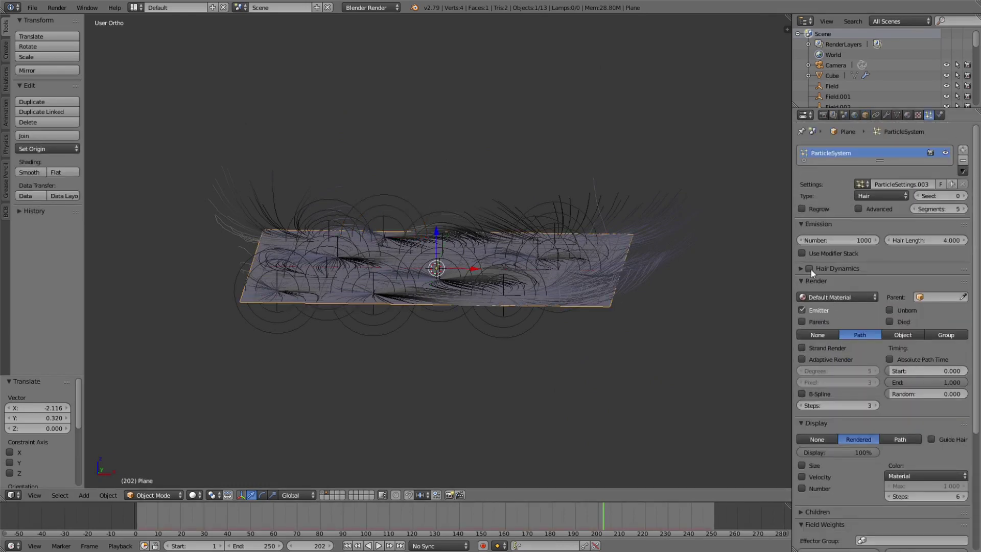
pyautogui.click(859, 209)
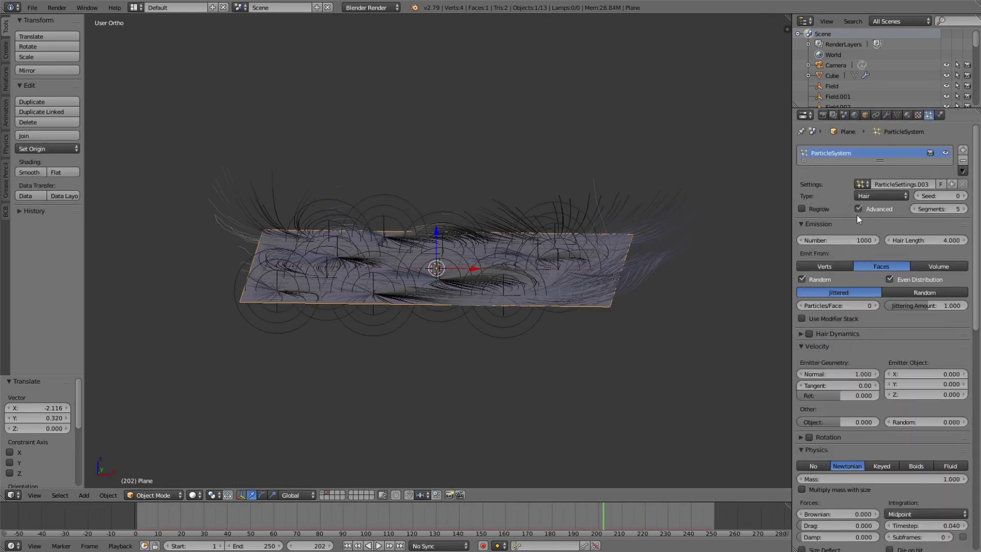
pyautogui.click(841, 375)
pyautogui.write('0')
pyautogui.press('Return')
# Step: Set the hair's normal emission velocity to 0.2, and raise the hair length to 10
pyautogui.moveTo(412, 214); pyautogui.dragTo(492, 375, button='middle')
pyautogui.click(843, 376)
pyautogui.write('2')
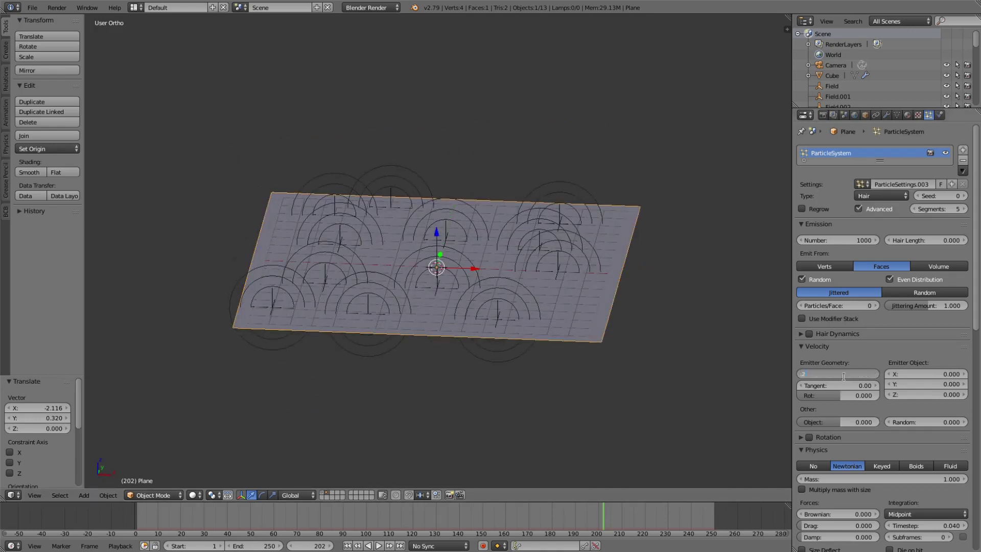
pyautogui.press('Return')
pyautogui.moveTo(573, 251); pyautogui.dragTo(578, 226, button='middle')
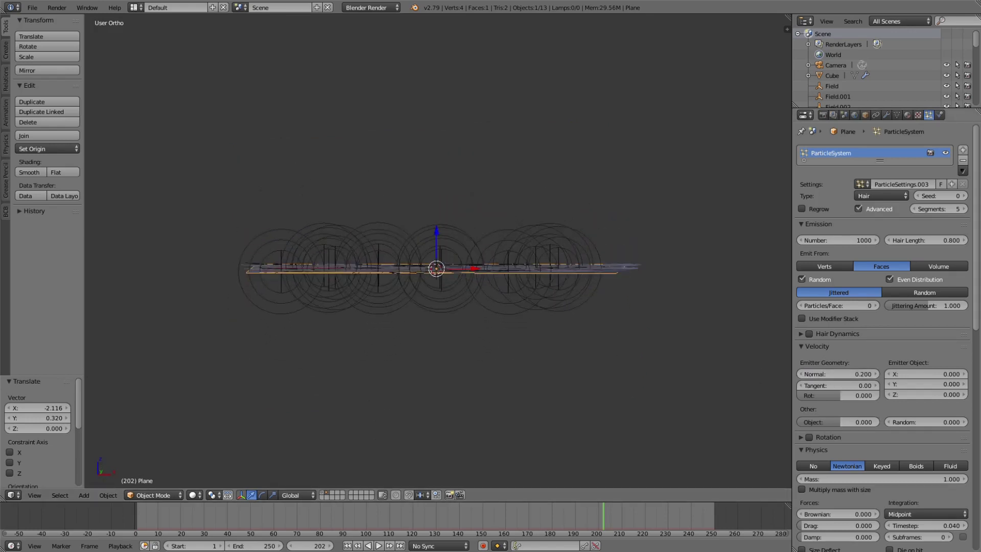
pyautogui.moveTo(919, 241)
pyautogui.mouseDown()
pyautogui.moveTo(971, 241)
pyautogui.moveTo(907, 239)
pyautogui.mouseUp()
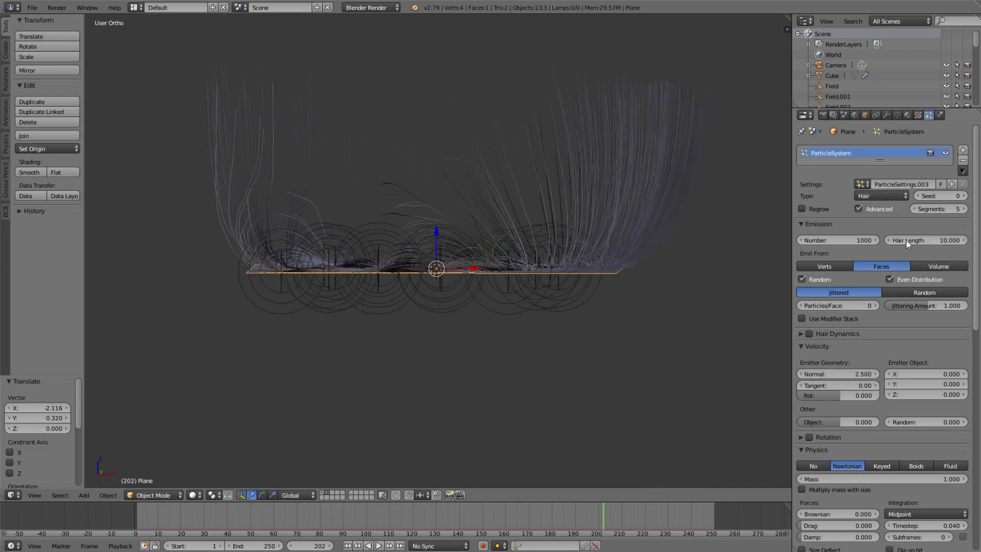
pyautogui.moveTo(589, 143); pyautogui.dragTo(585, 176, button='middle')
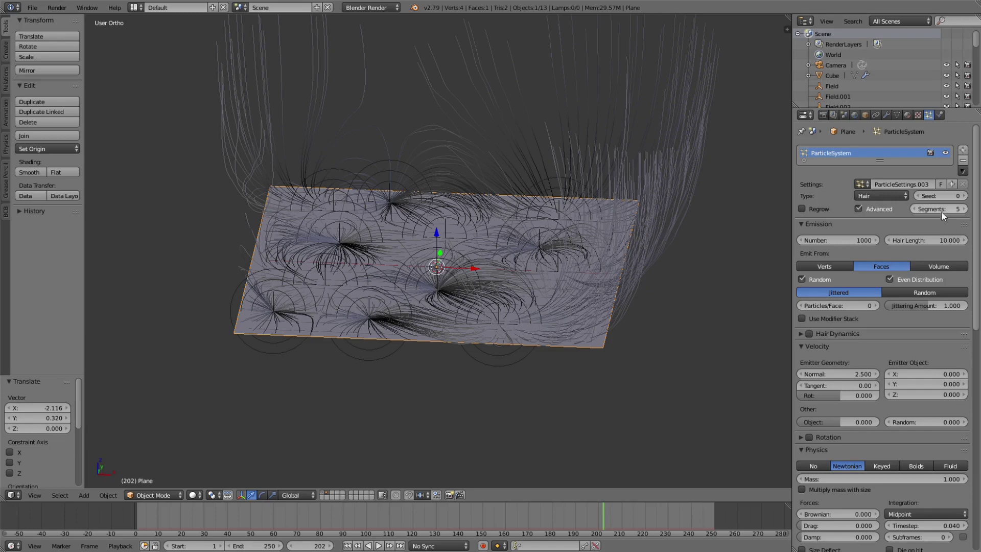
# Step: Set the plane's hair length to 1 and view the hair from the top
pyautogui.click(939, 240)
pyautogui.write('1')
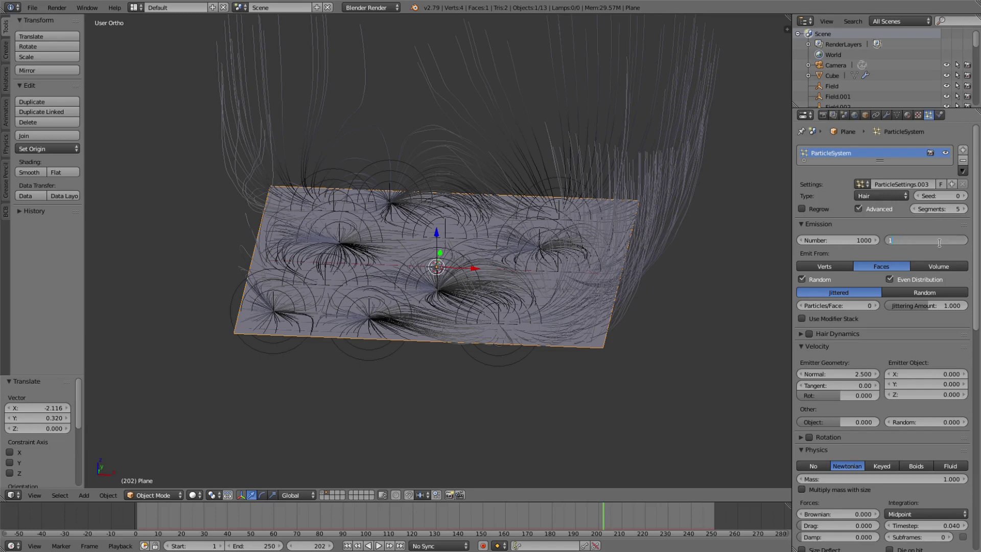
pyautogui.press('Return')
pyautogui.moveTo(731, 300); pyautogui.dragTo(554, 305, button='middle')
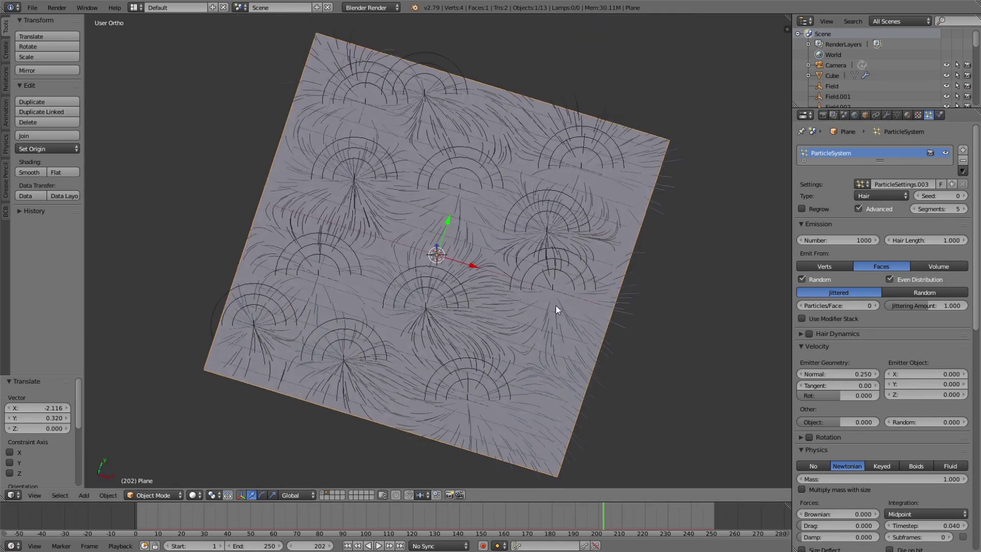
pyautogui.press('KP_7')
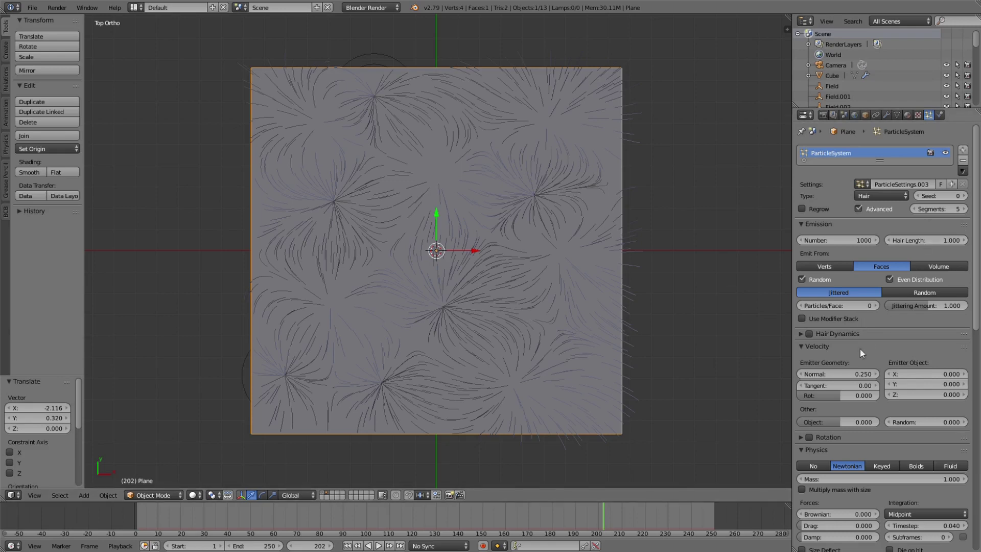
# Step: Set the hair's normal emission velocity to 0 and its tangent velocity to 3.36
pyautogui.click(845, 373)
pyautogui.write('0')
pyautogui.press('Return')
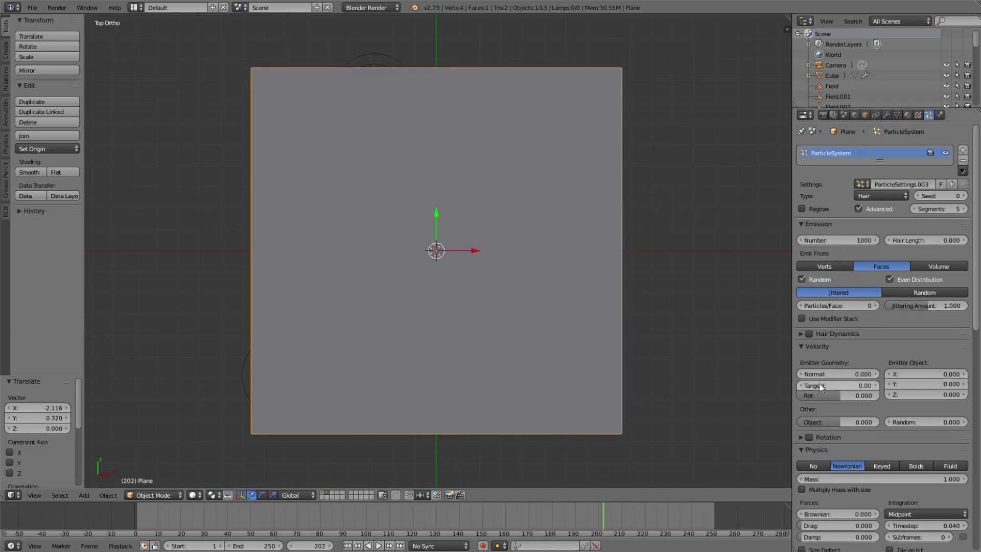
pyautogui.moveTo(821, 387); pyautogui.dragTo(891, 387)
pyautogui.scroll(-5, 467, 264)
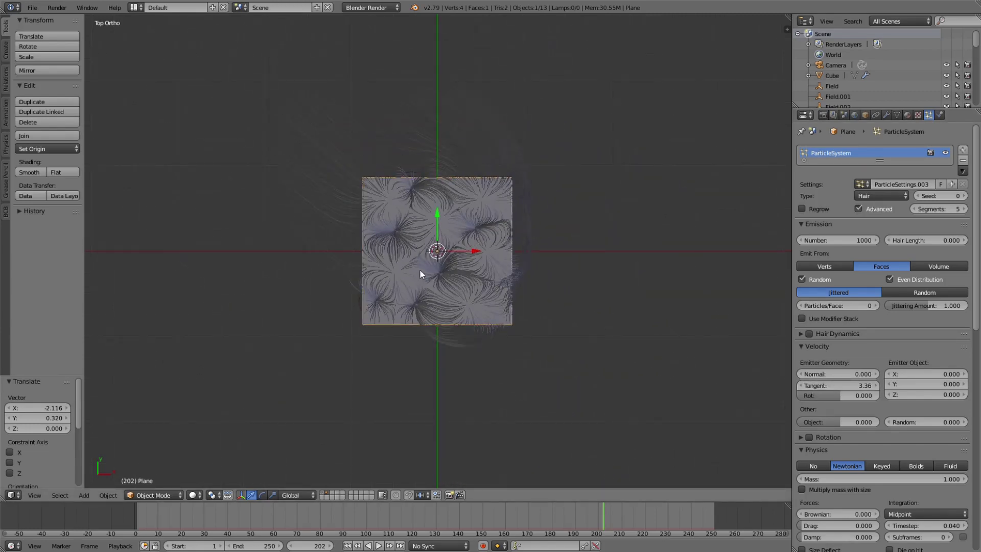
pyautogui.moveTo(420, 275); pyautogui.dragTo(479, 298, button='middle')
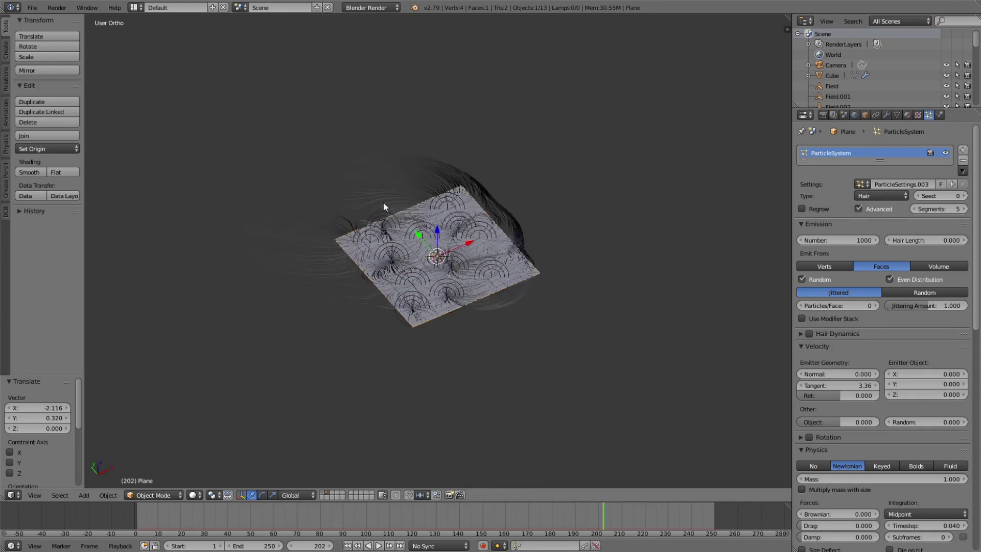
pyautogui.press('KP_7')
pyautogui.scroll(4, 465, 262)
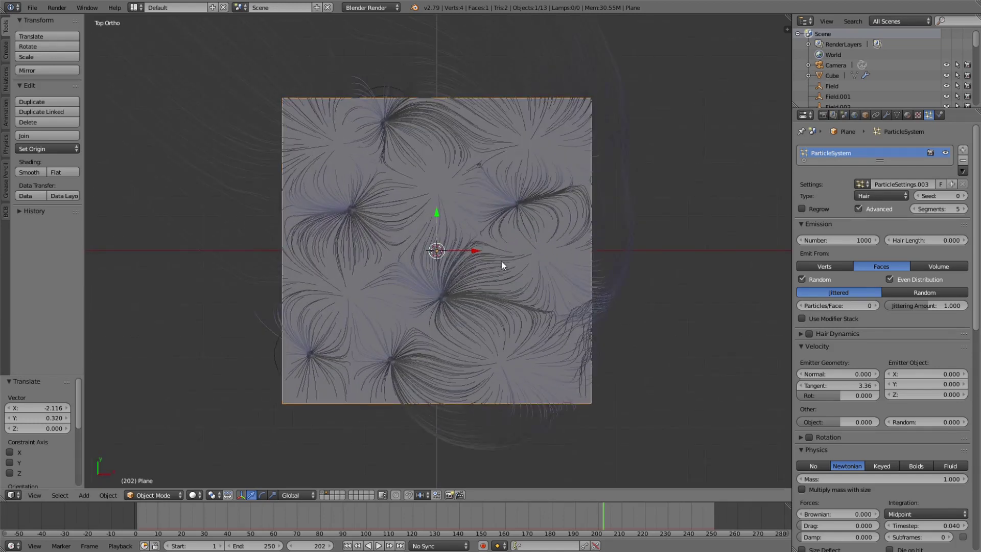
# Step: Set the strength of the force field near the plane's upper edge to -20
pyautogui.rightClick(384, 90)
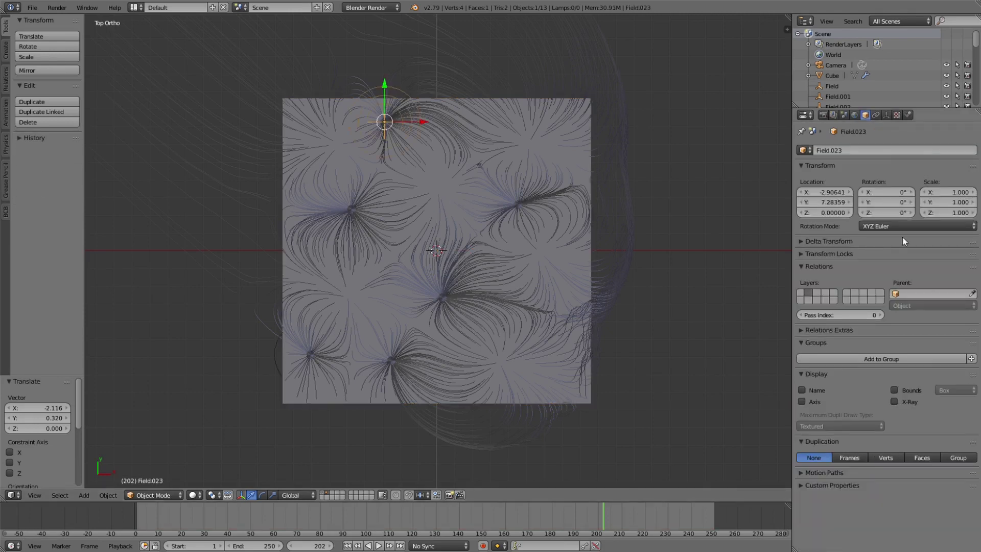
pyautogui.click(908, 114)
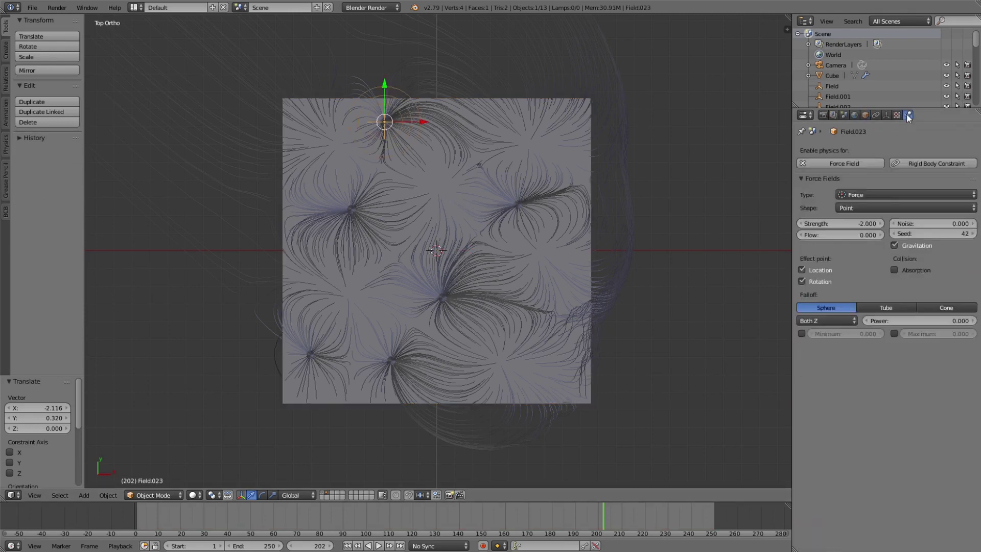
pyautogui.click(845, 227)
pyautogui.write('-2.0')
pyautogui.press('Return')
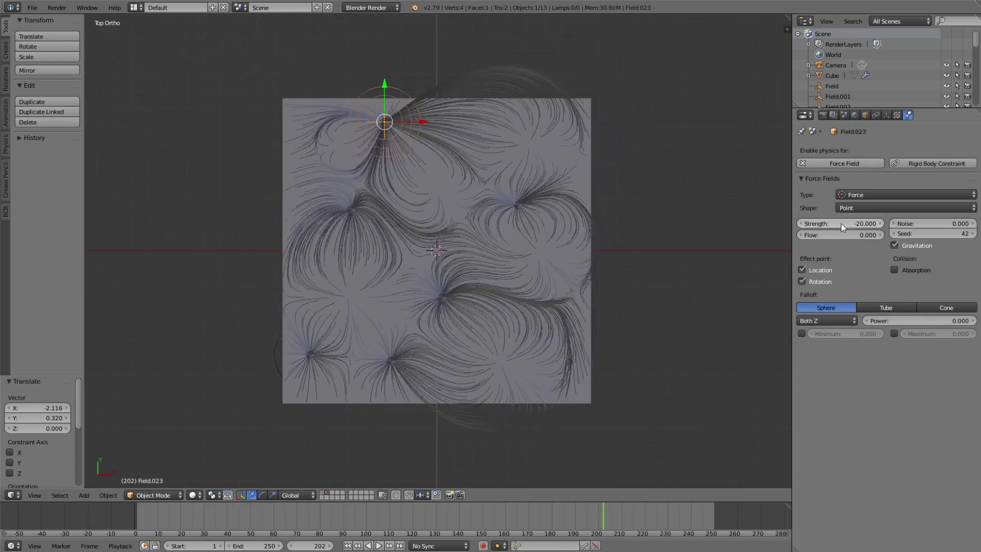
# Step: Show the scene in wireframe and set the strength of the force field near the plane's upper-right corner to 20
pyautogui.press('z')
pyautogui.rightClick(551, 143)
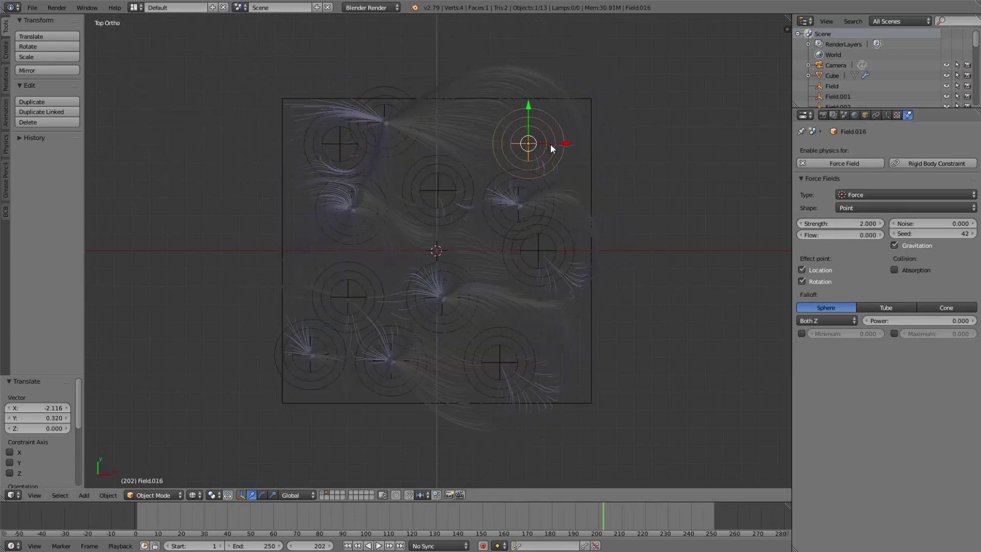
pyautogui.click(848, 225)
pyautogui.write('2.0')
pyautogui.press('Return')
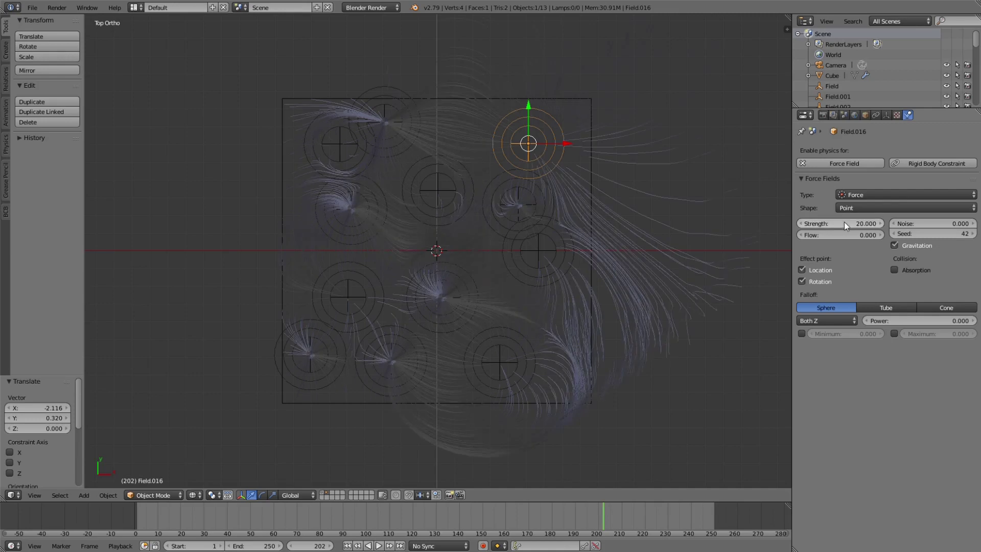
# Step: Set the strength of the attracting force field in the upper-left part of the plane to -20
pyautogui.rightClick(397, 198)
pyautogui.rightClick(357, 210)
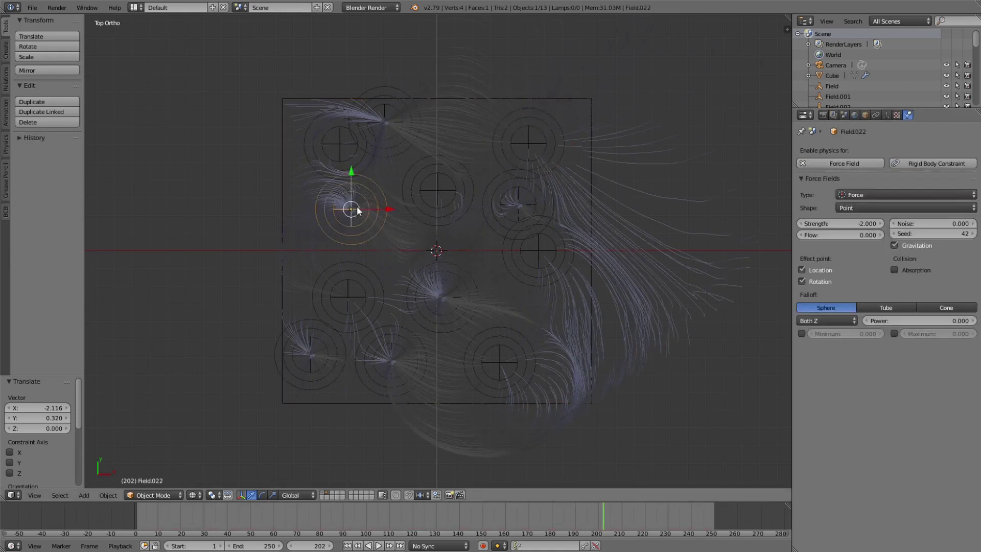
pyautogui.click(853, 226)
pyautogui.write('-20')
pyautogui.press('Return')
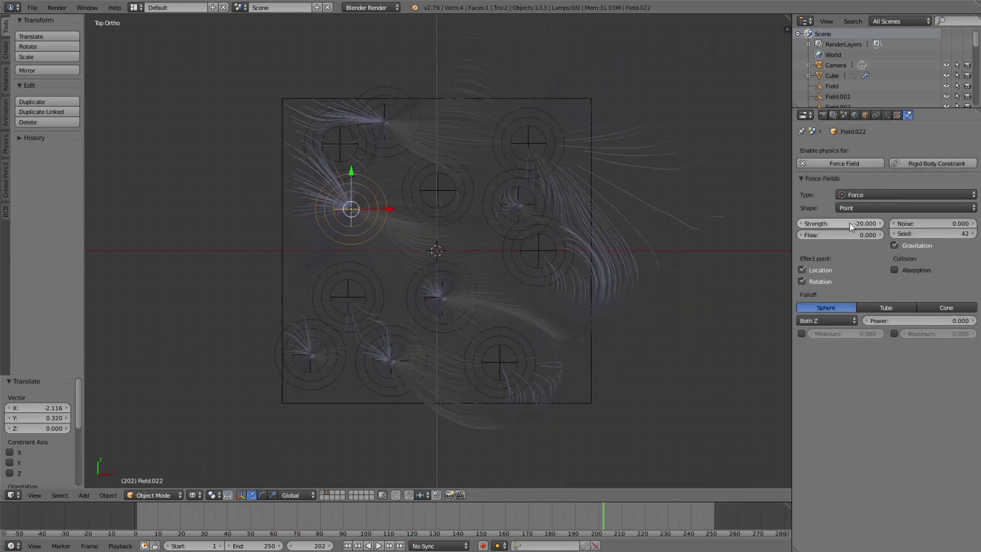
# Step: Raise the strength of the upper-centre force field, and set the one on the X axis right of the plane's centre to 20
pyautogui.rightClick(449, 206)
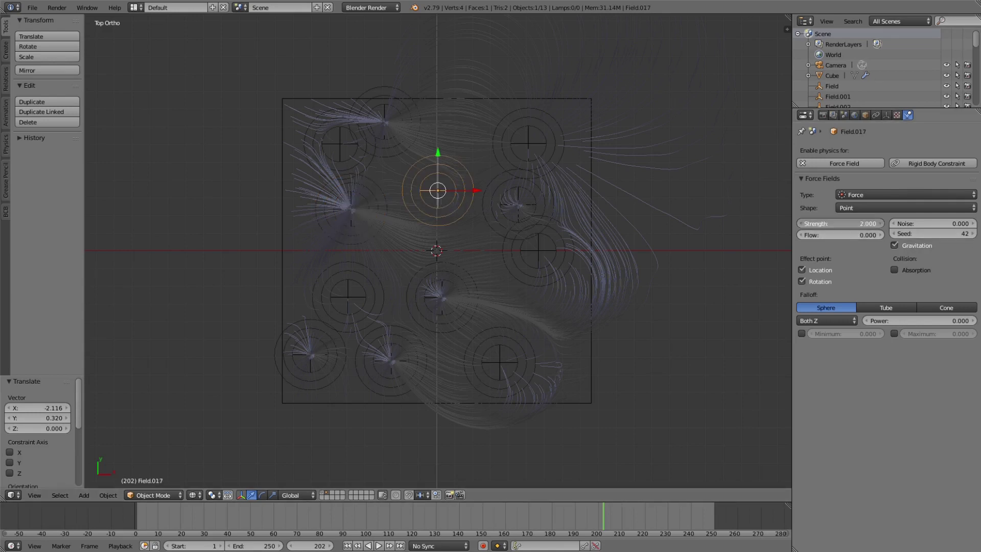
pyautogui.hotkey('ctrl', 'v')
pyautogui.rightClick(532, 269)
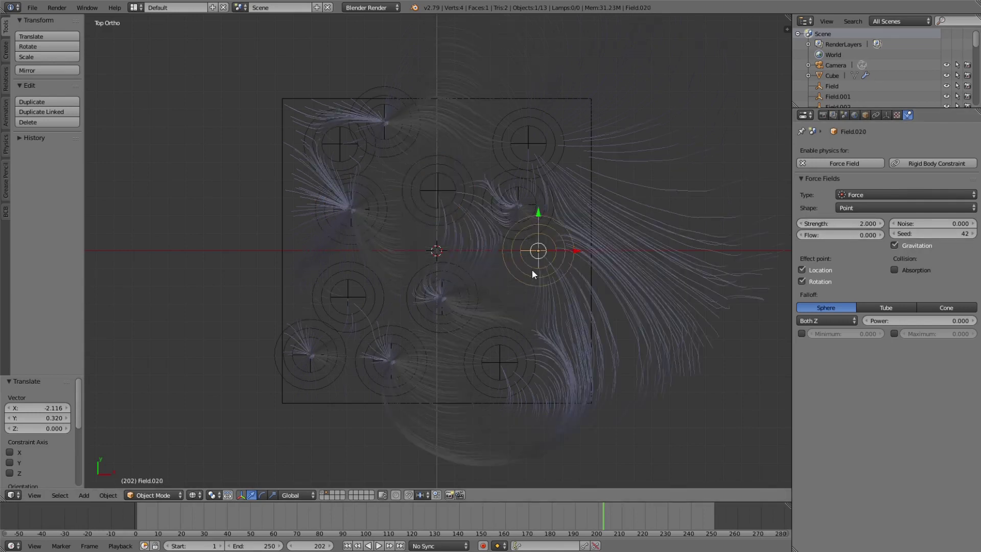
pyautogui.click(851, 225)
pyautogui.press('Return')
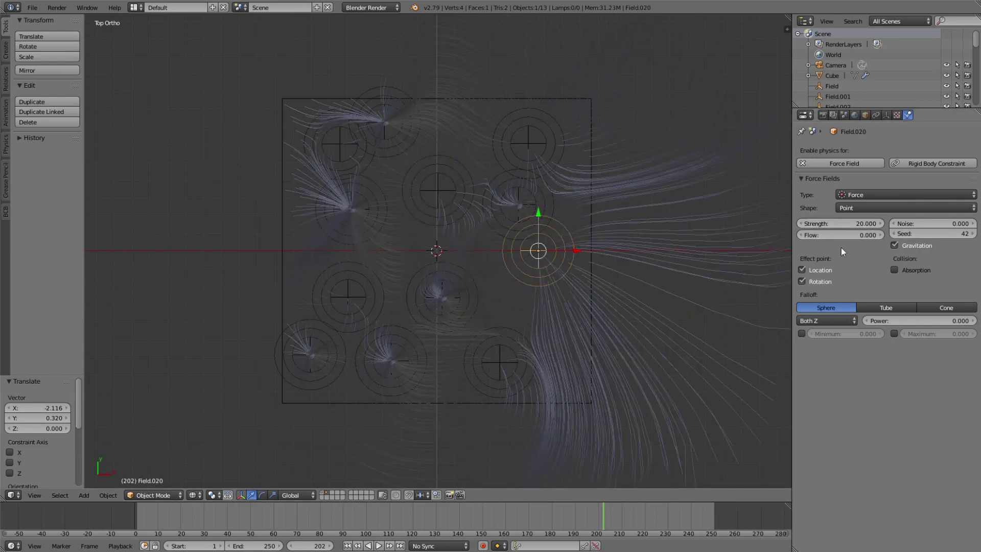
# Step: Select the force field near the plane's lower-right corner and return the viewport to solid shading
pyautogui.rightClick(487, 364)
pyautogui.press('z')
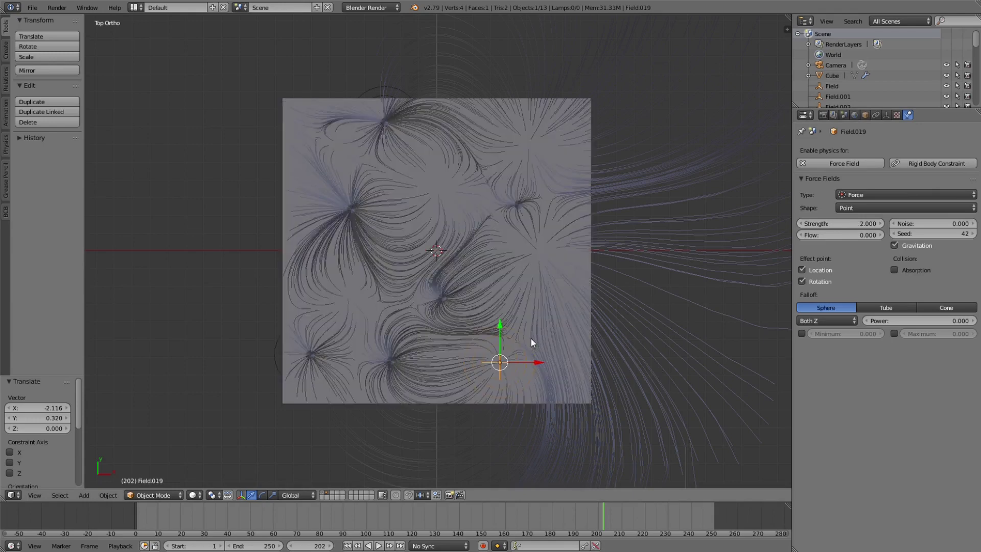
pyautogui.moveTo(531, 338)
pyautogui.keyDown('shift'); pyautogui.mouseDown(button='middle')
pyautogui.moveTo(538, 293)
pyautogui.moveTo(539, 306)
pyautogui.moveTo(564, 247)
pyautogui.mouseUp(button='middle'); pyautogui.keyUp('shift')
# Step: Try moving the hair plane across the force fields
pyautogui.rightClick(575, 247)
pyautogui.rightClick(576, 247)
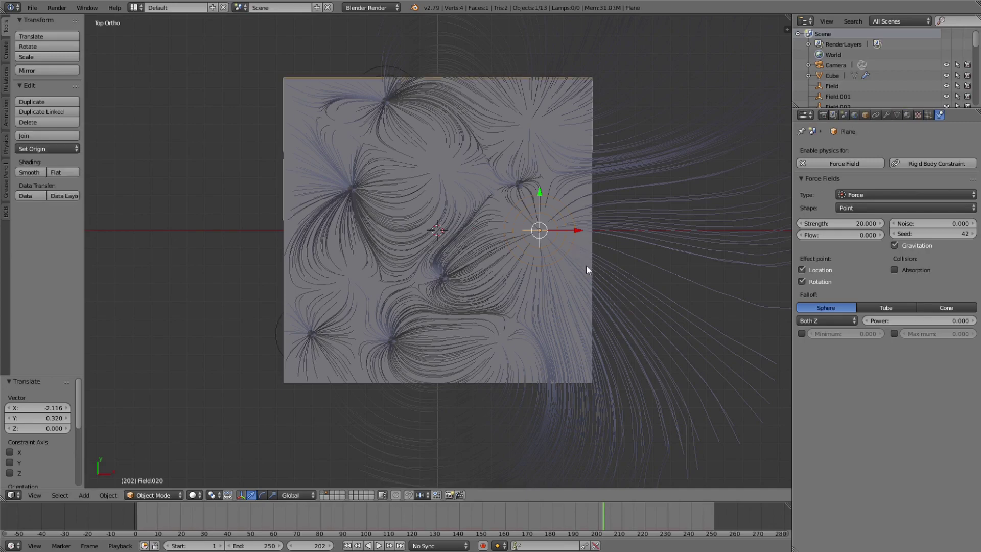
pyautogui.press('g')
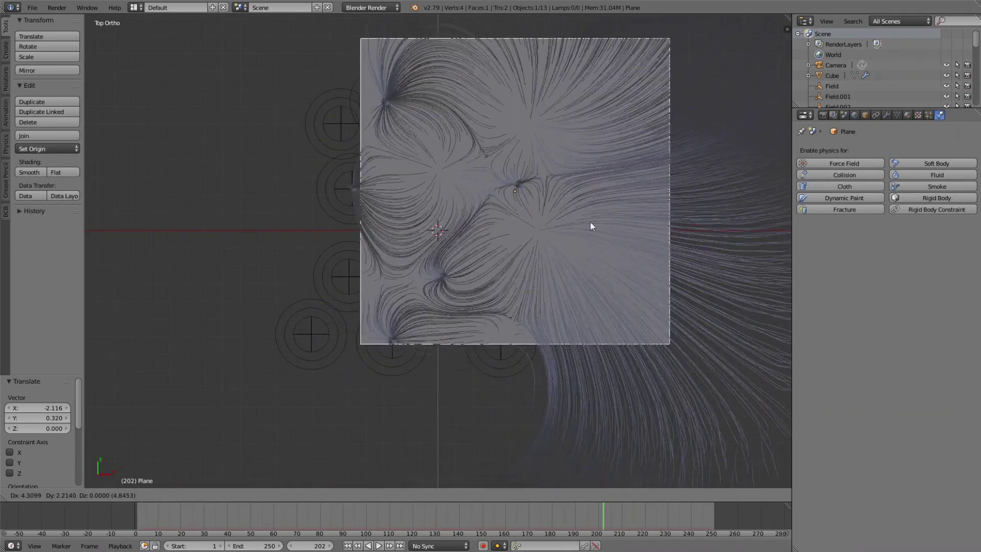
pyautogui.press('Escape')
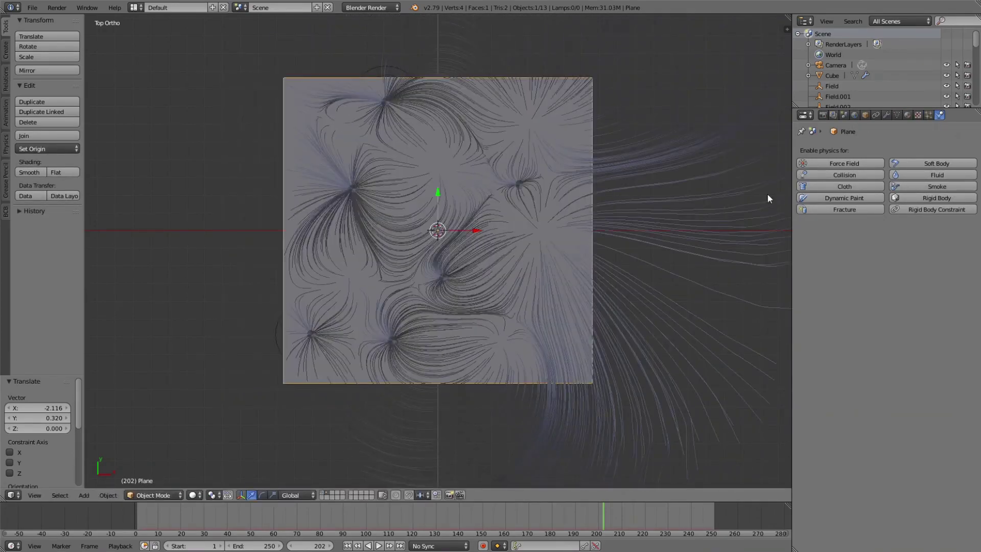
# Step: Set the number of hairs on the plane to 5000 and inspect the strands up close
pyautogui.click(929, 115)
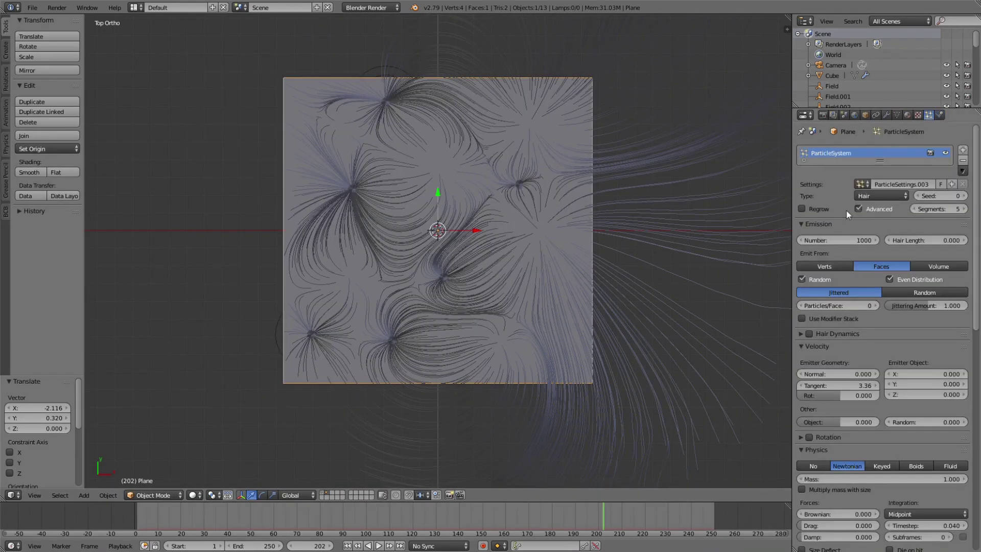
pyautogui.click(835, 243)
pyautogui.write('5000')
pyautogui.press('Return')
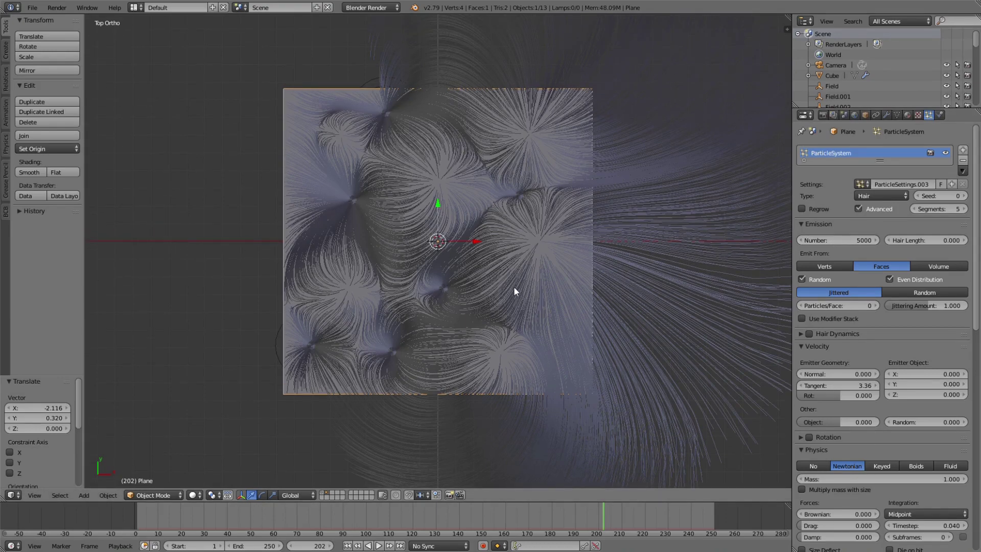
pyautogui.scroll(3, 513, 287)
pyautogui.scroll(-1, 513, 259)
pyautogui.scroll(3, 506, 260)
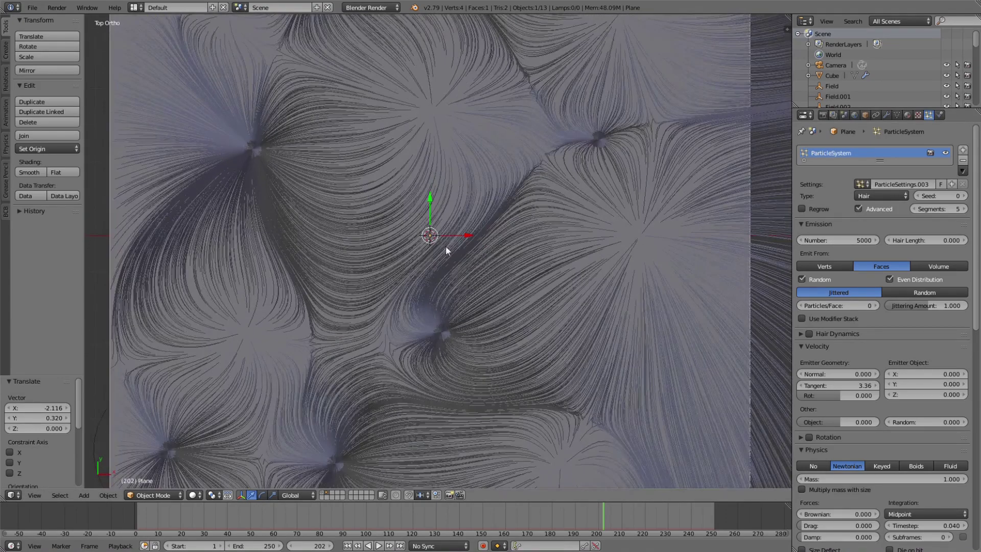
# Step: Switch from the plane to the layer with the hair-covered rounded cube and examine its strands in perspective from several angles
pyautogui.scroll(-3, 421, 229)
pyautogui.scroll(3, 420, 229)
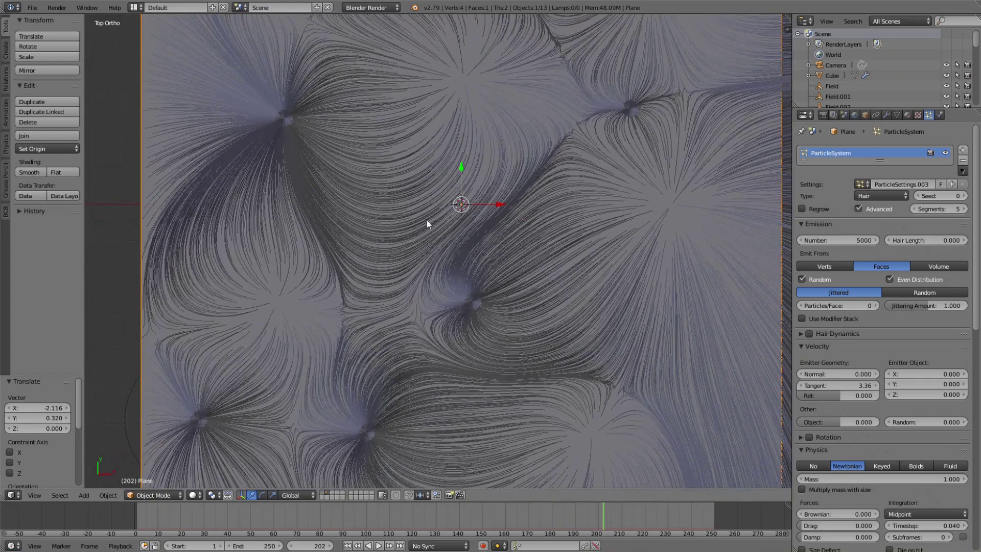
pyautogui.scroll(-3, 427, 223)
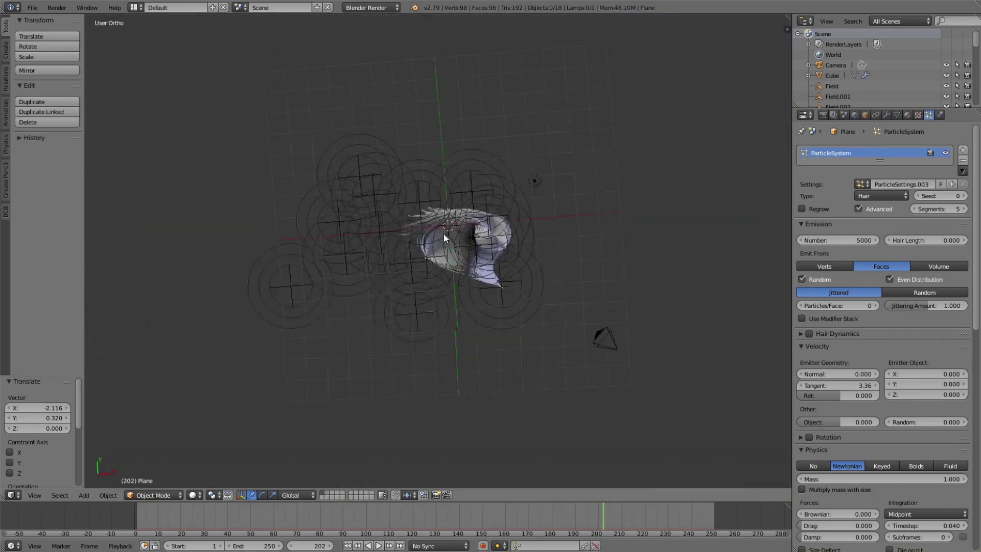
pyautogui.moveTo(444, 233); pyautogui.dragTo(437, 237, button='middle')
pyautogui.scroll(6, 438, 237)
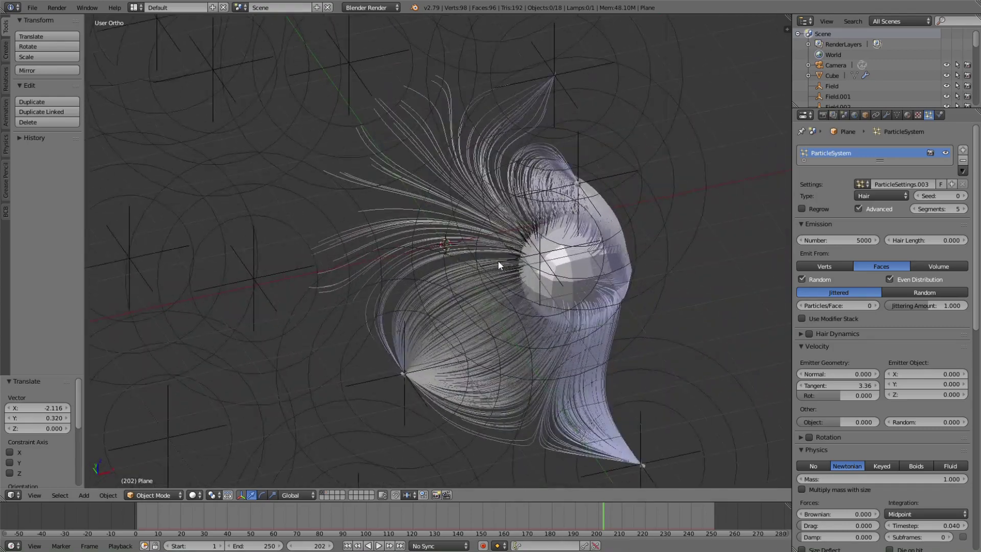
pyautogui.moveTo(498, 264); pyautogui.dragTo(523, 260, button='middle')
pyautogui.moveTo(544, 253); pyautogui.dragTo(620, 219, button='middle')
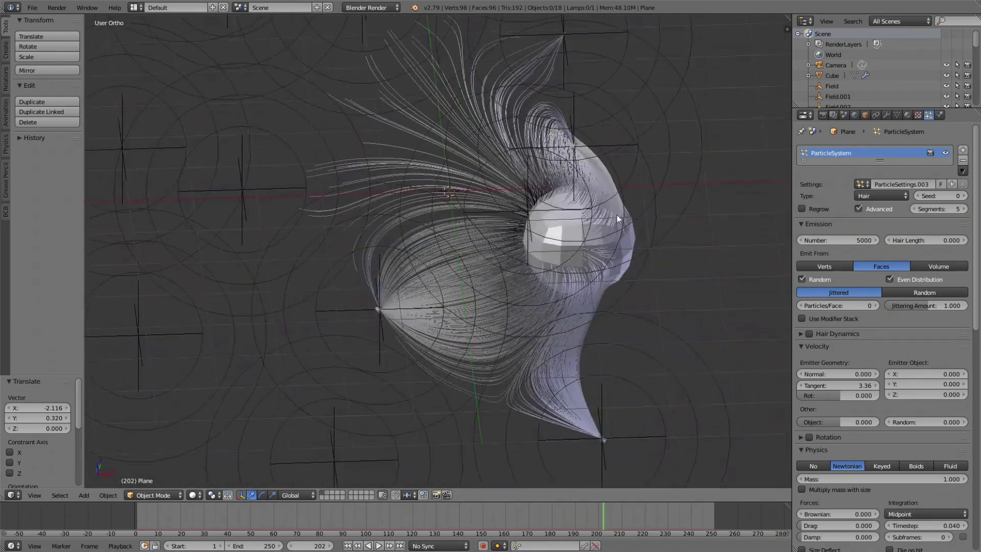
pyautogui.moveTo(507, 115); pyautogui.dragTo(523, 237, button='middle')
pyautogui.press('KP_5')
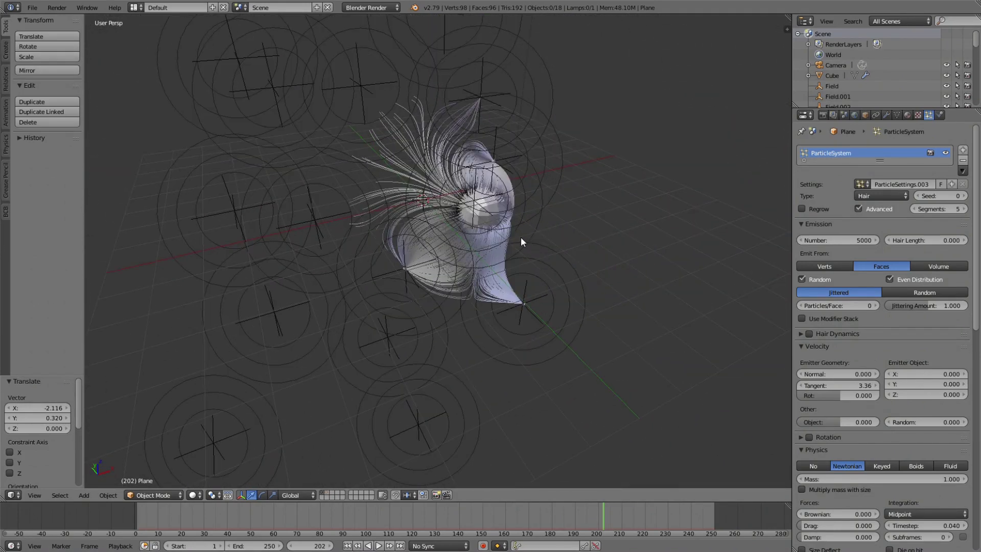
pyautogui.moveTo(528, 285); pyautogui.dragTo(541, 332, button='middle')
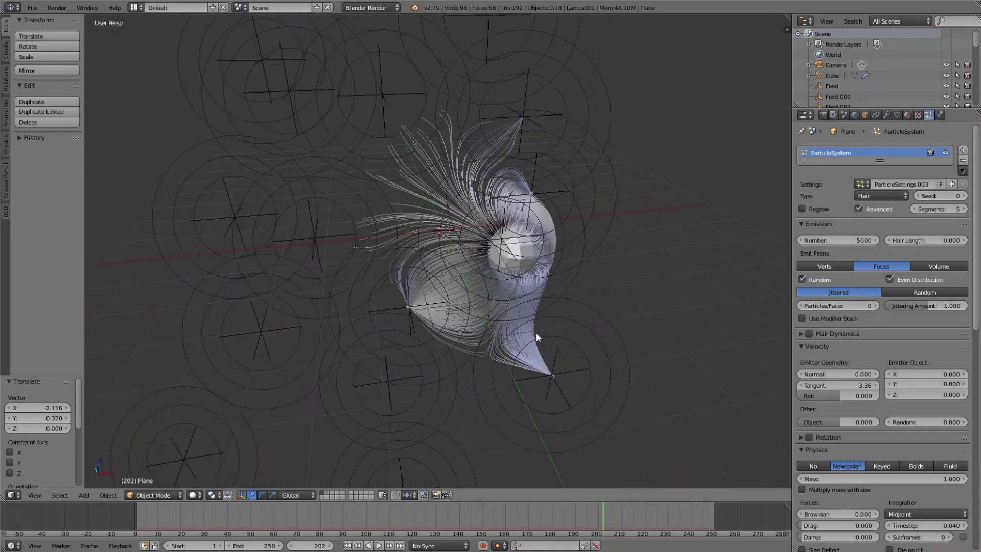
pyautogui.scroll(2, 522, 176)
pyautogui.moveTo(450, 216); pyautogui.dragTo(396, 167, button='middle')
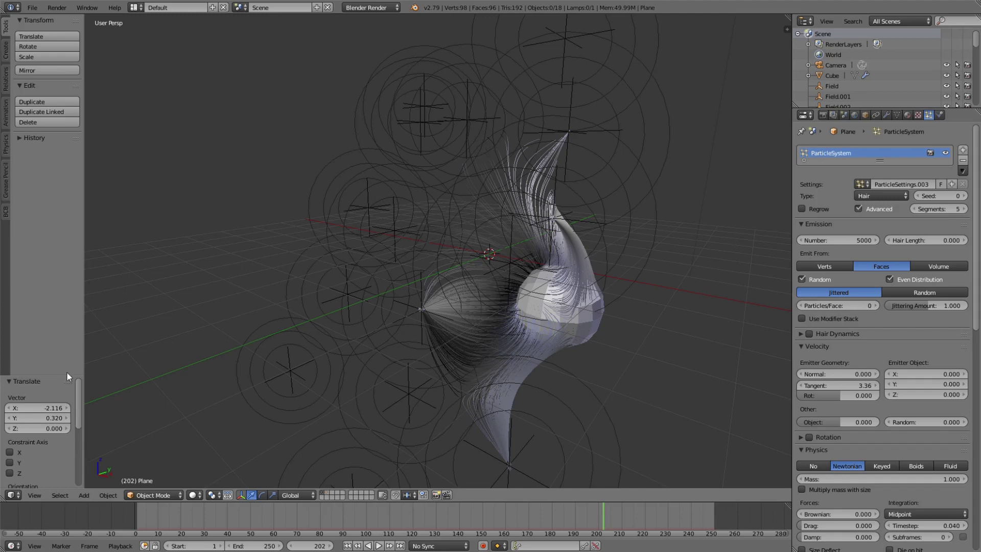
pyautogui.moveTo(541, 234); pyautogui.dragTo(576, 228, button='middle')
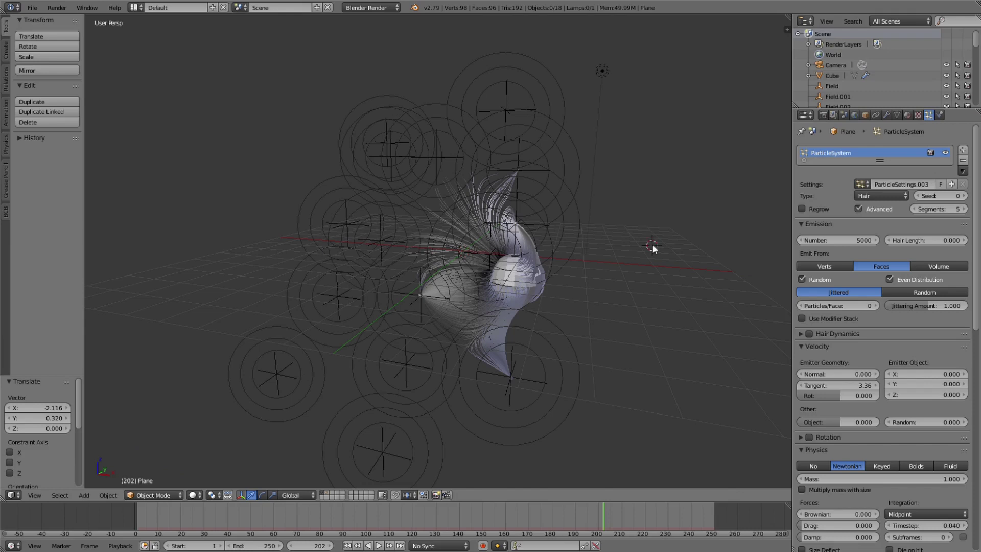
# Step: Add a UV sphere at the 3D cursor, in the empty space beside the hair-covered cube
pyautogui.hotkey('shift', 'a')
pyautogui.moveTo(657, 245)
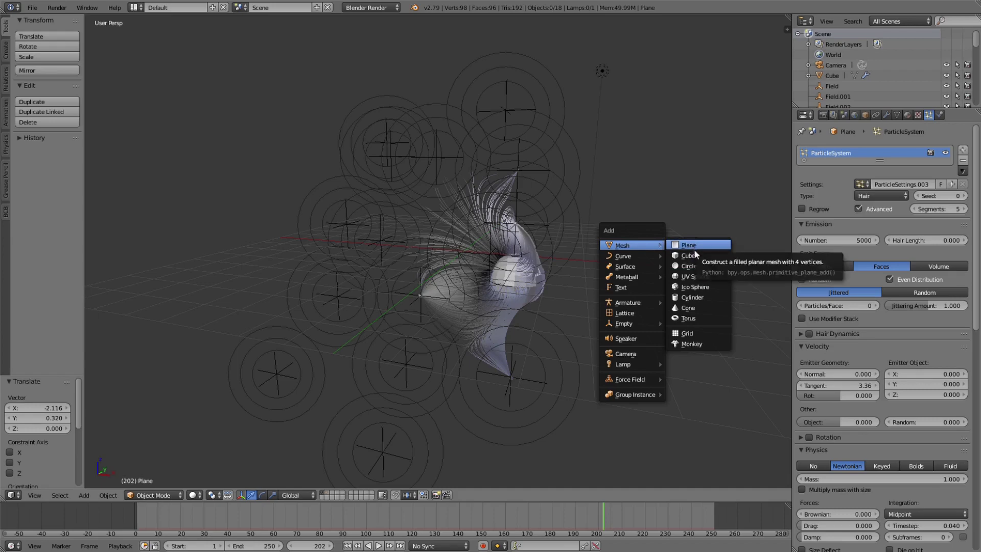
pyautogui.click(696, 282)
pyautogui.scroll(3, 551, 226)
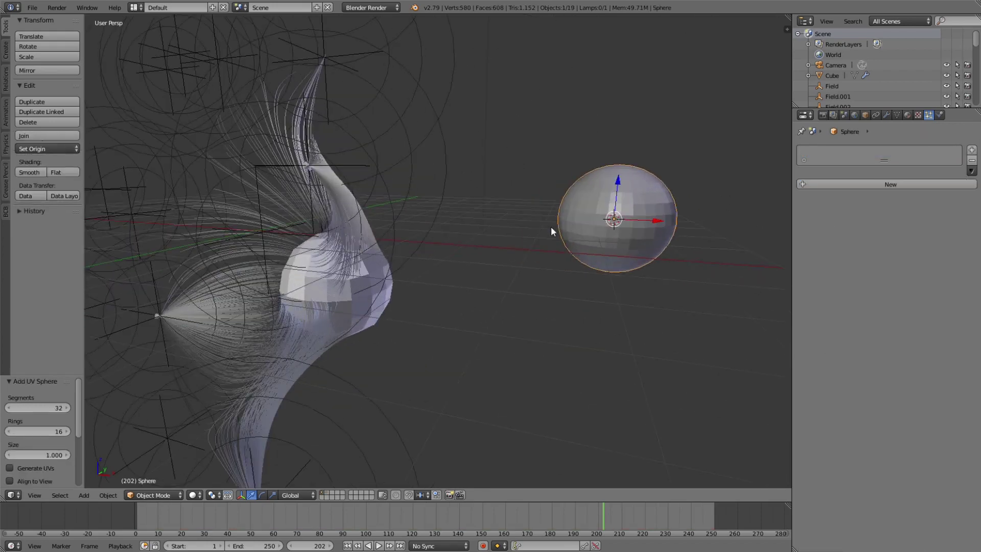
pyautogui.press('KP_Decimal')
pyautogui.moveTo(554, 227); pyautogui.dragTo(536, 250, button='middle')
pyautogui.scroll(-2, 537, 249)
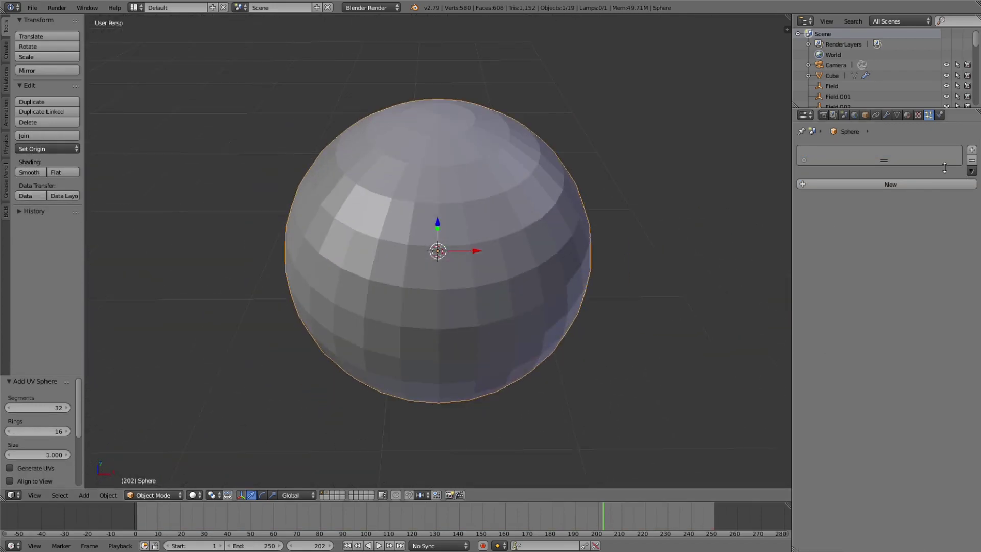
# Step: Add a Remesh modifier to the sphere in Metaball mode, using its vertices as the source
pyautogui.click(888, 115)
pyautogui.click(858, 151)
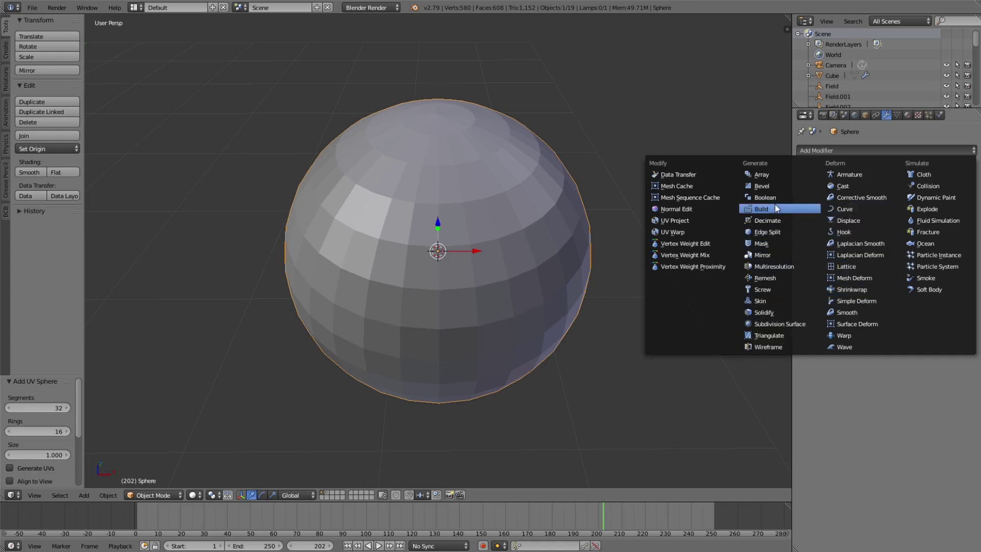
pyautogui.click(760, 278)
pyautogui.moveTo(541, 213)
pyautogui.mouseDown(button='middle')
pyautogui.moveTo(541, 199)
pyautogui.moveTo(596, 194)
pyautogui.mouseUp(button='middle')
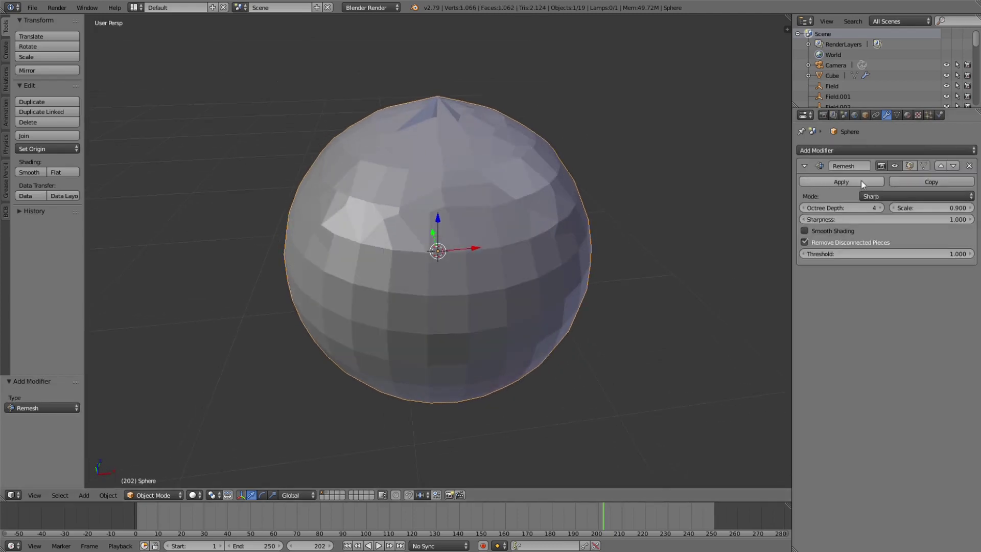
pyautogui.click(897, 197)
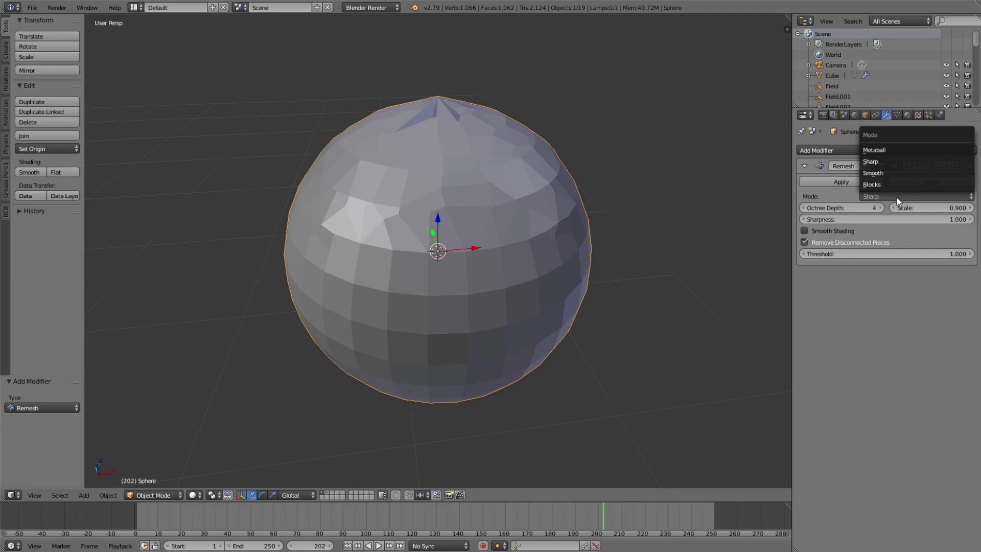
pyautogui.click(906, 150)
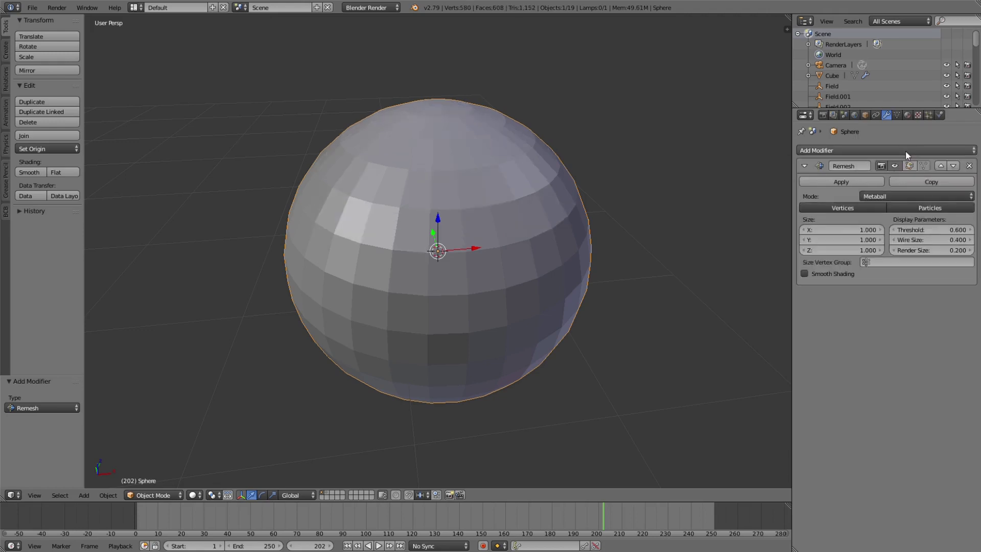
pyautogui.click(871, 208)
pyautogui.scroll(-5, 445, 156)
pyautogui.scroll(5, 445, 156)
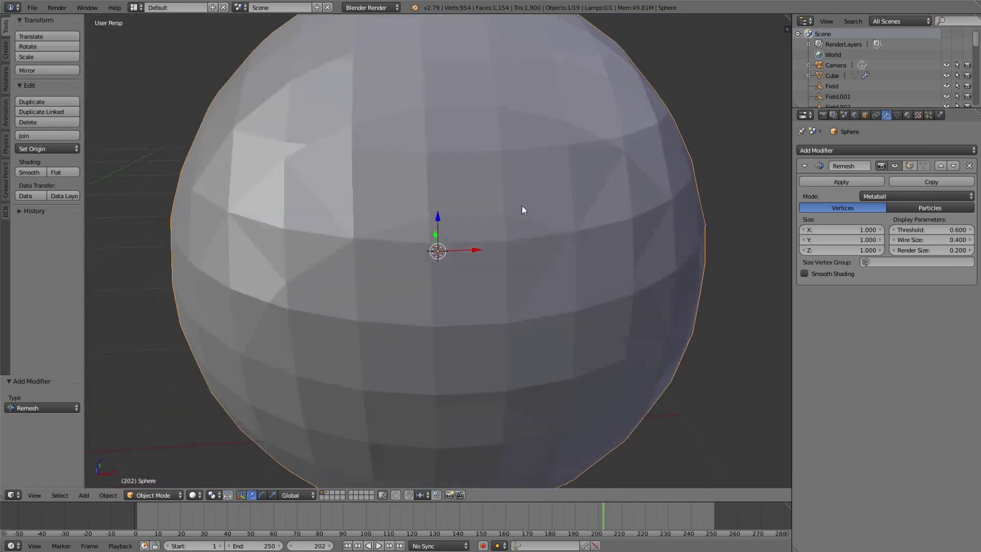
# Step: Set the sphere's metaball size to 0.1 on X, Y and Z and the wire size to 0.05
pyautogui.moveTo(844, 229); pyautogui.dragTo(844, 250)
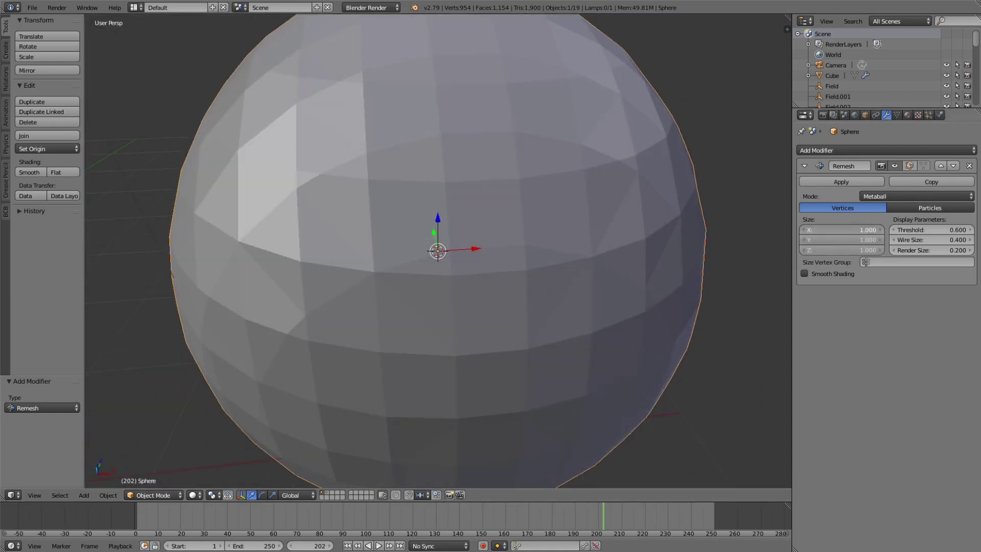
pyautogui.press('BackSpace')
pyautogui.write('.1')
pyautogui.press('Return')
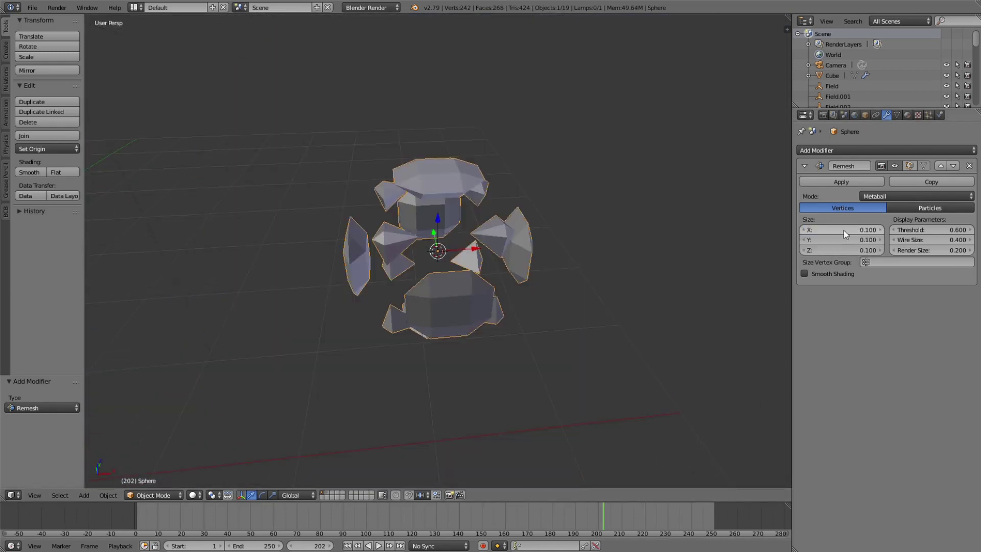
pyautogui.click(939, 241)
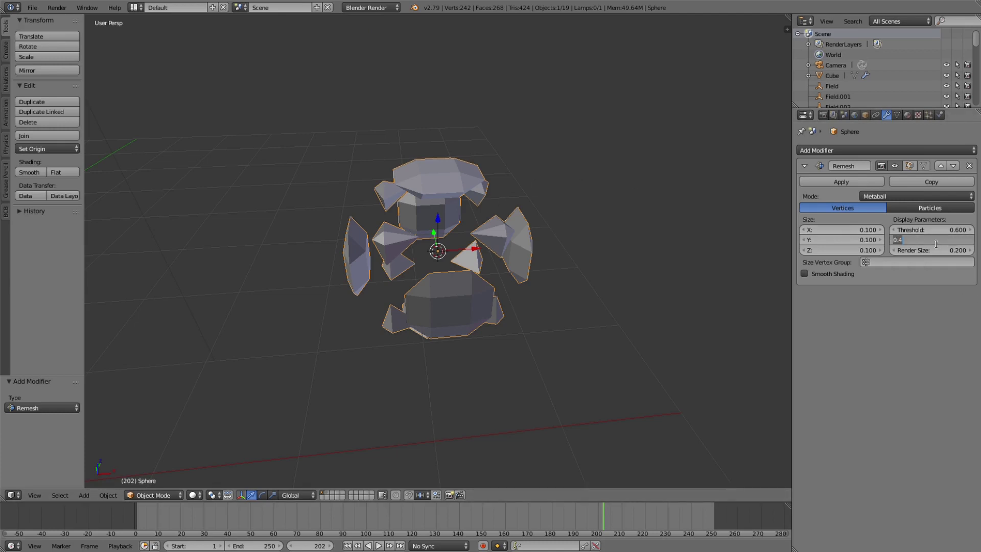
pyautogui.write('.05')
pyautogui.press('Return')
pyautogui.scroll(3, 487, 262)
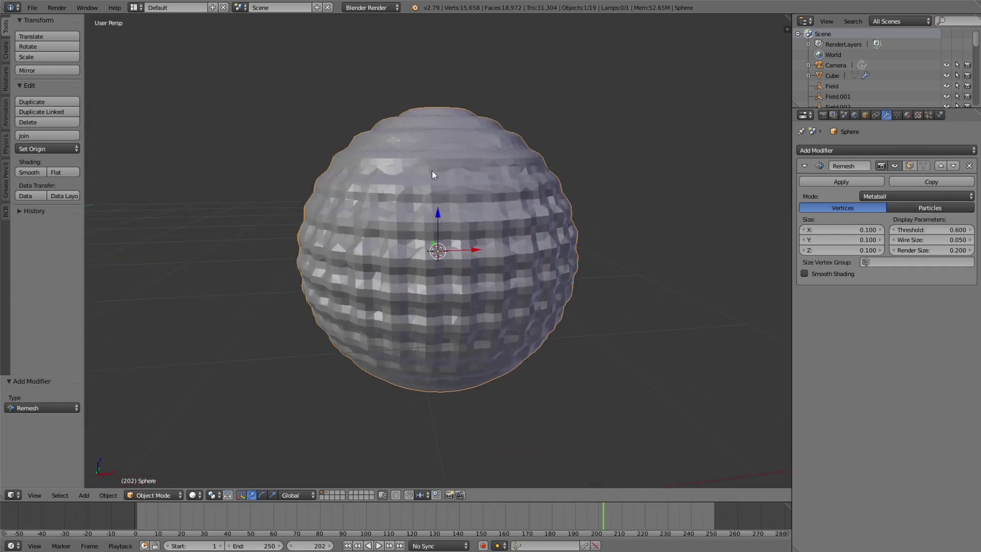
pyautogui.moveTo(551, 183); pyautogui.dragTo(526, 210, button='middle')
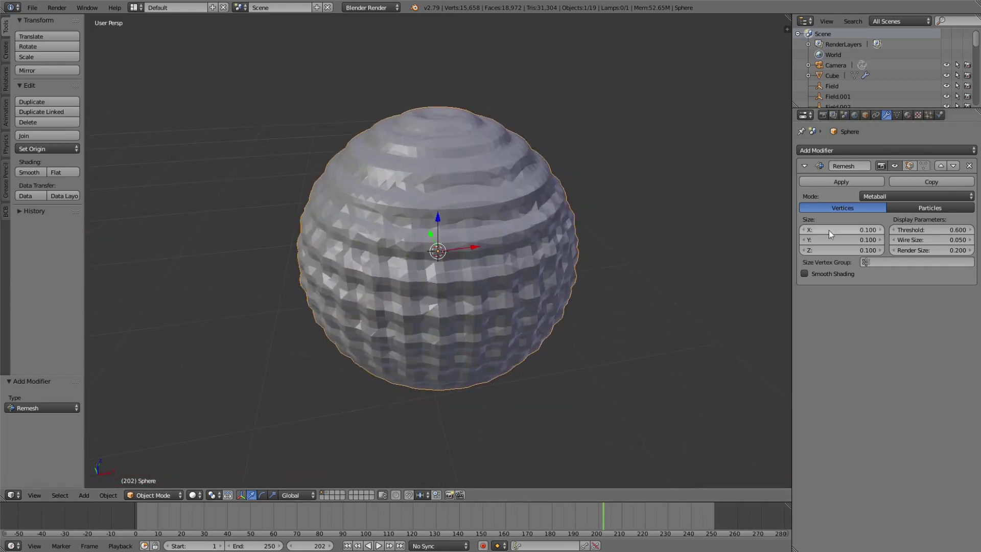
# Step: Reduce the sphere's metaball size to 0.05 on all three axes
pyautogui.moveTo(846, 229); pyautogui.dragTo(846, 250)
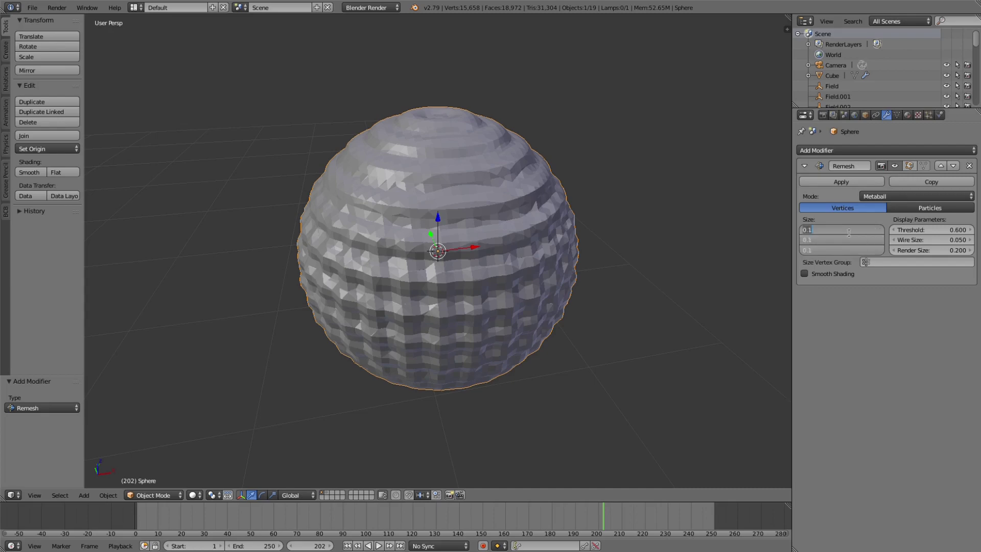
pyautogui.write('.05')
pyautogui.press('Return')
pyautogui.scroll(2, 391, 137)
pyautogui.moveTo(390, 137); pyautogui.dragTo(418, 211, button='middle')
pyautogui.scroll(1, 369, 202)
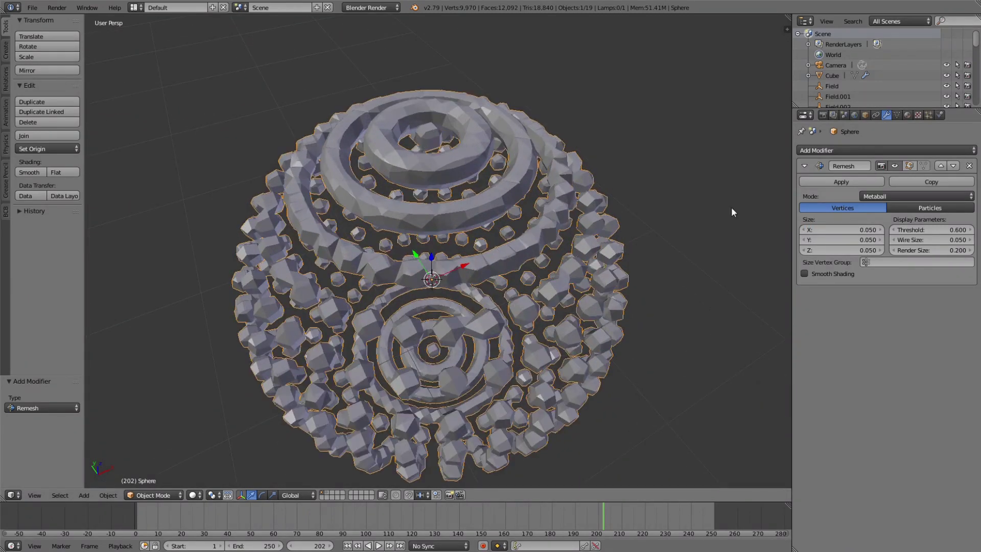
# Step: Set the sphere's metaball wire size to 0.02 and inspect the refined mesh
pyautogui.click(946, 240)
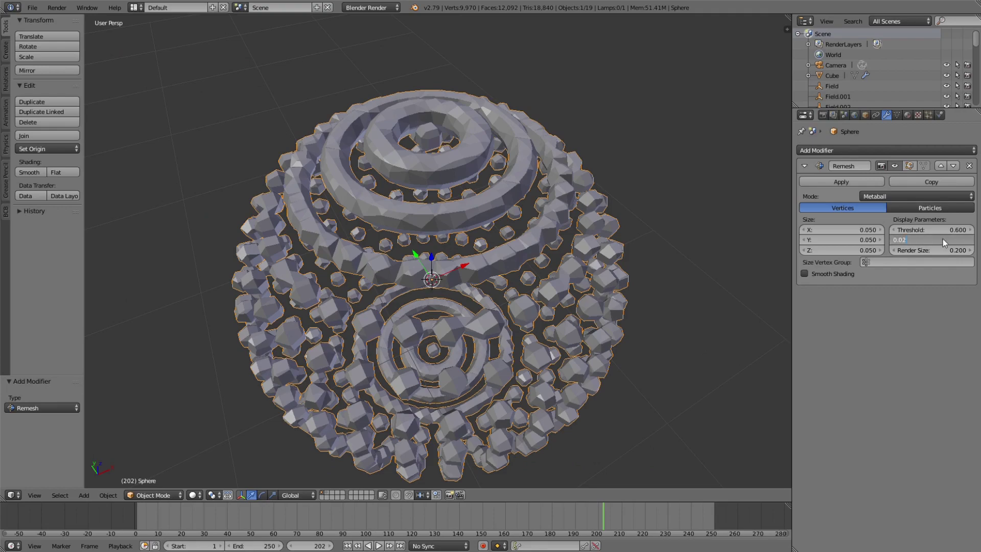
pyautogui.write('0.02')
pyautogui.press('Return')
pyautogui.moveTo(441, 169); pyautogui.dragTo(455, 261, button='middle')
pyautogui.scroll(-3, 476, 182)
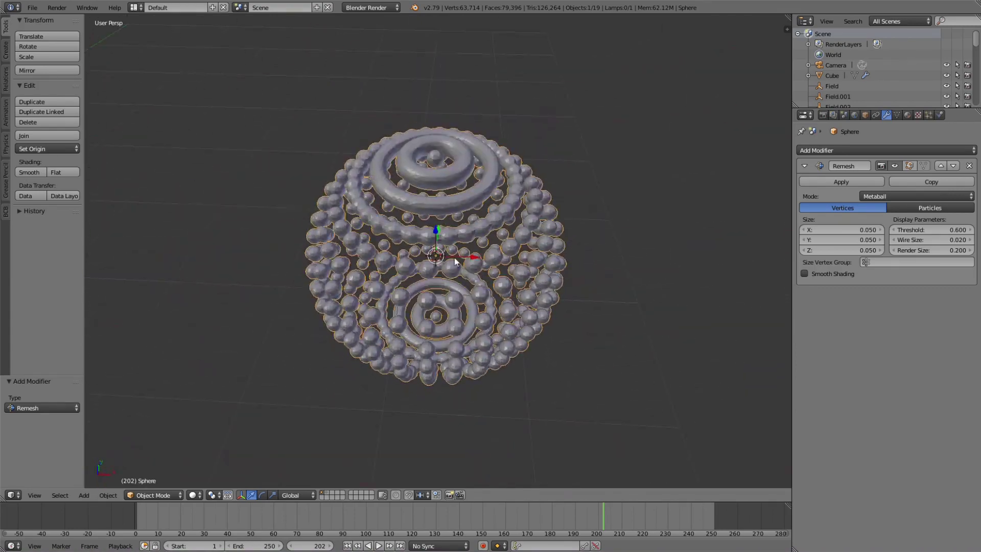
pyautogui.scroll(3, 455, 261)
pyautogui.scroll(-4, 477, 169)
pyautogui.scroll(3, 407, 188)
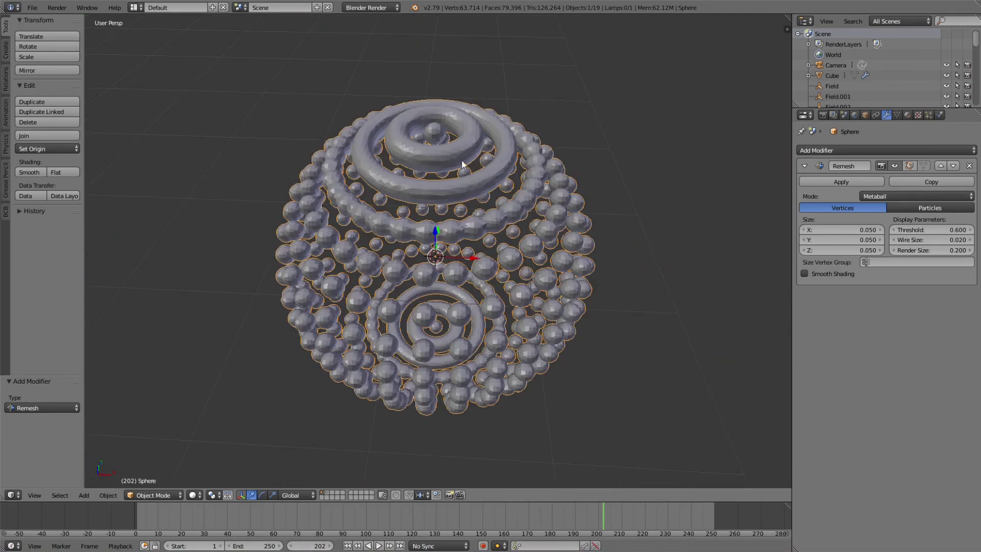
pyautogui.scroll(-3, 462, 163)
pyautogui.moveTo(463, 164); pyautogui.dragTo(463, 231, button='middle')
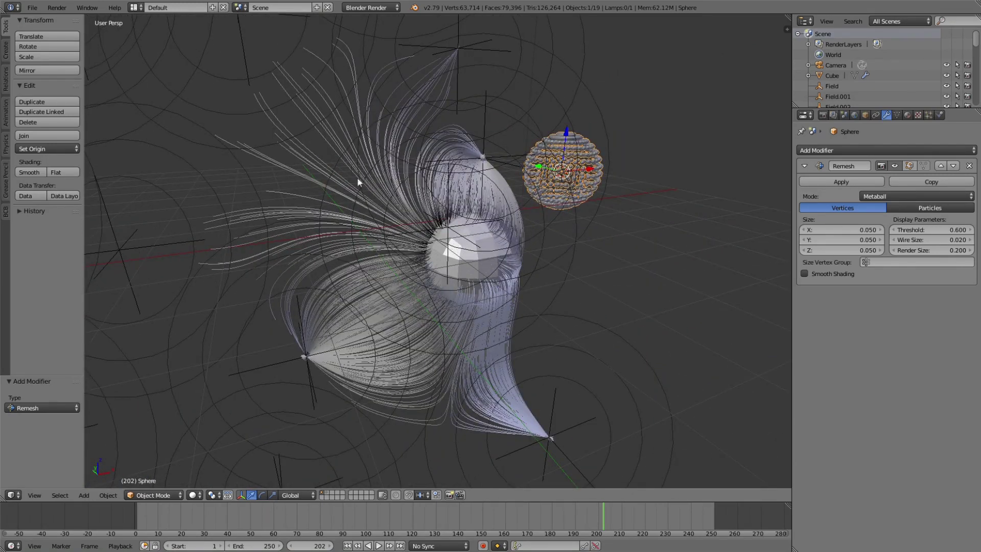
# Step: Delete the remeshed sphere beside the hair-covered cube
pyautogui.rightClick(470, 244)
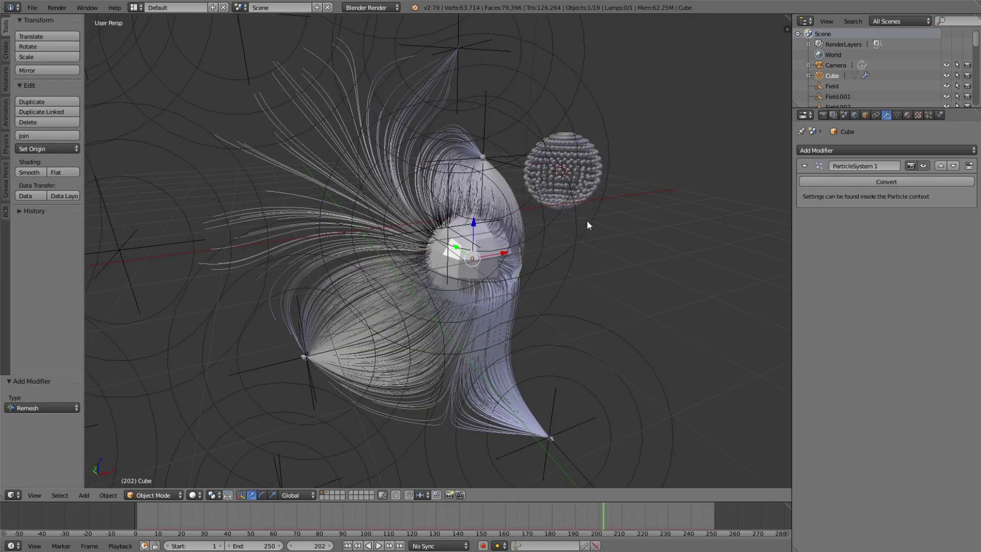
pyautogui.moveTo(629, 183); pyautogui.dragTo(587, 180, button='middle')
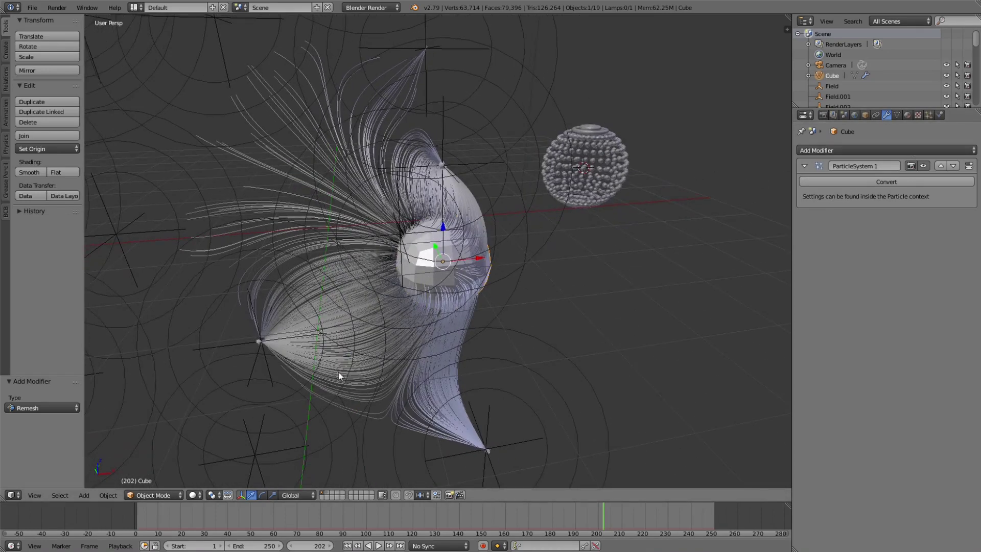
pyautogui.moveTo(396, 290); pyautogui.dragTo(559, 170, button='middle')
pyautogui.rightClick(559, 170)
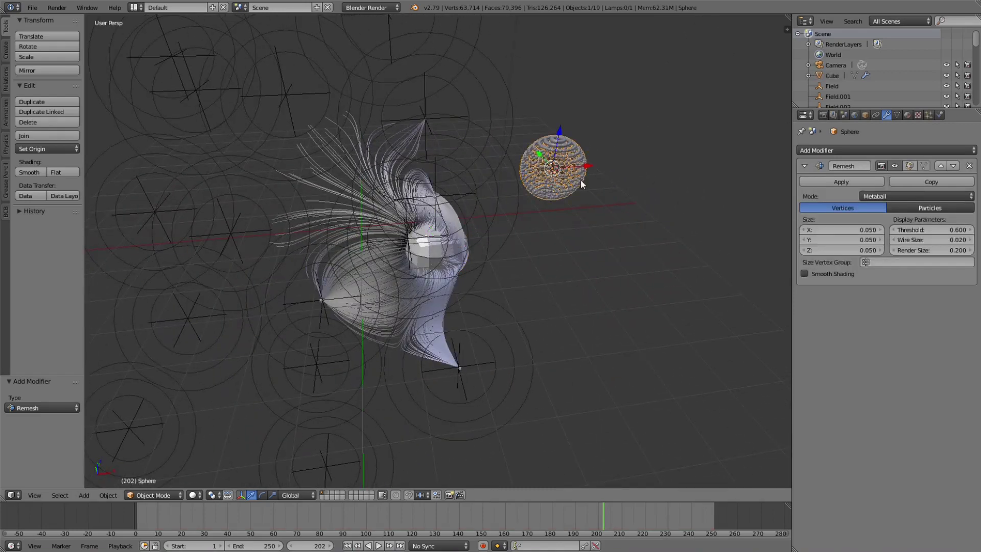
pyautogui.press('x')
pyautogui.click(580, 180)
# Step: Add a Remesh modifier to the hair-covered cube in Metaball mode, using Particles as the source
pyautogui.moveTo(525, 200); pyautogui.dragTo(557, 195, button='middle')
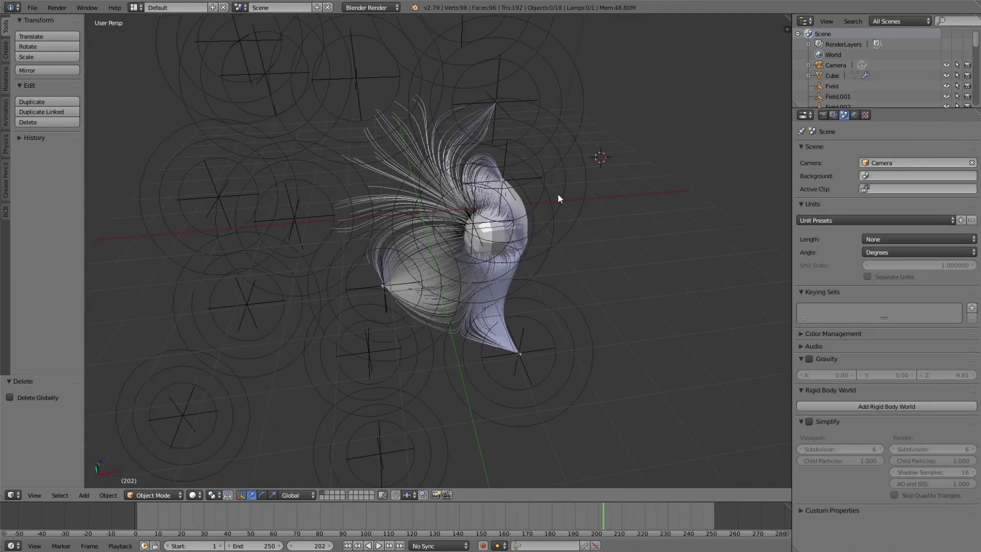
pyautogui.scroll(3, 408, 238)
pyautogui.moveTo(408, 239); pyautogui.dragTo(495, 220, button='middle')
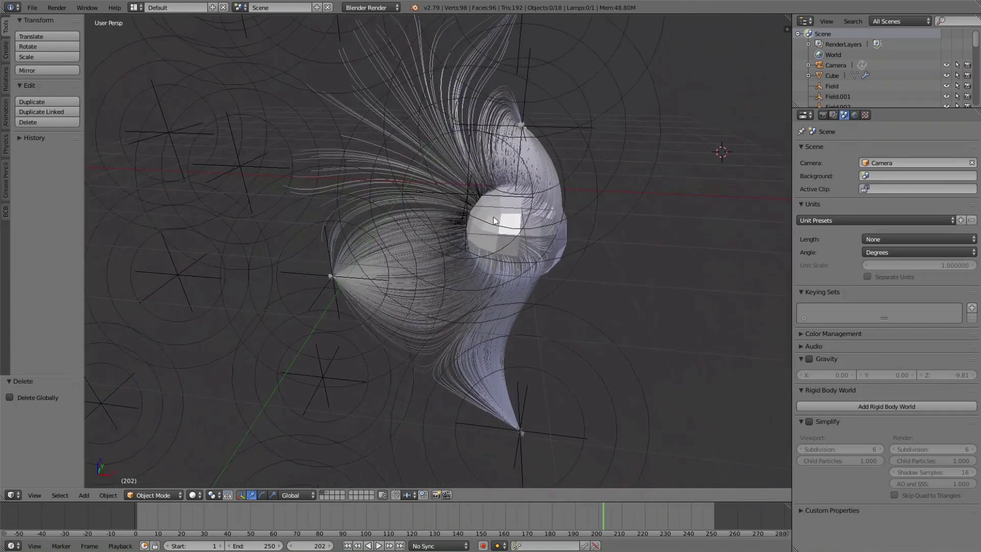
pyautogui.rightClick(495, 220)
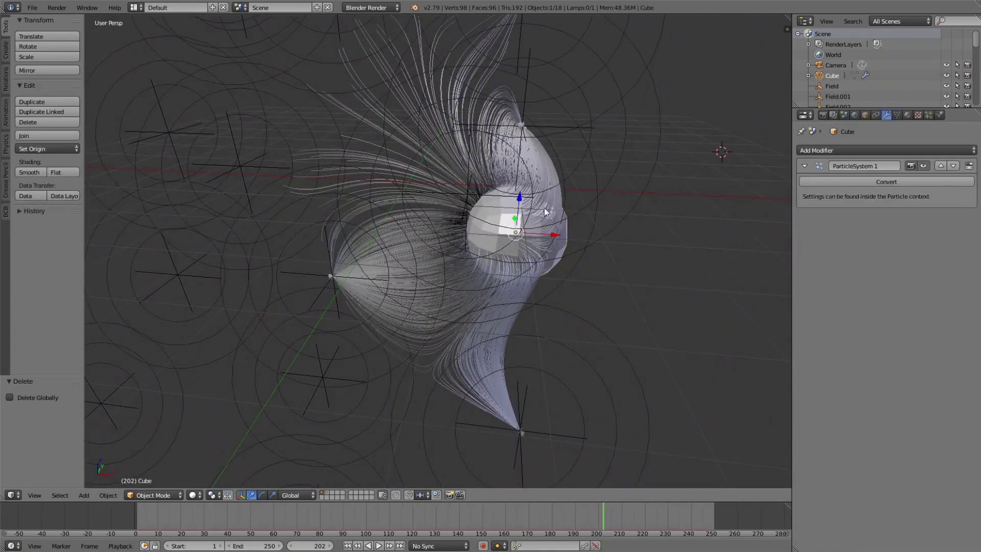
pyautogui.click(906, 151)
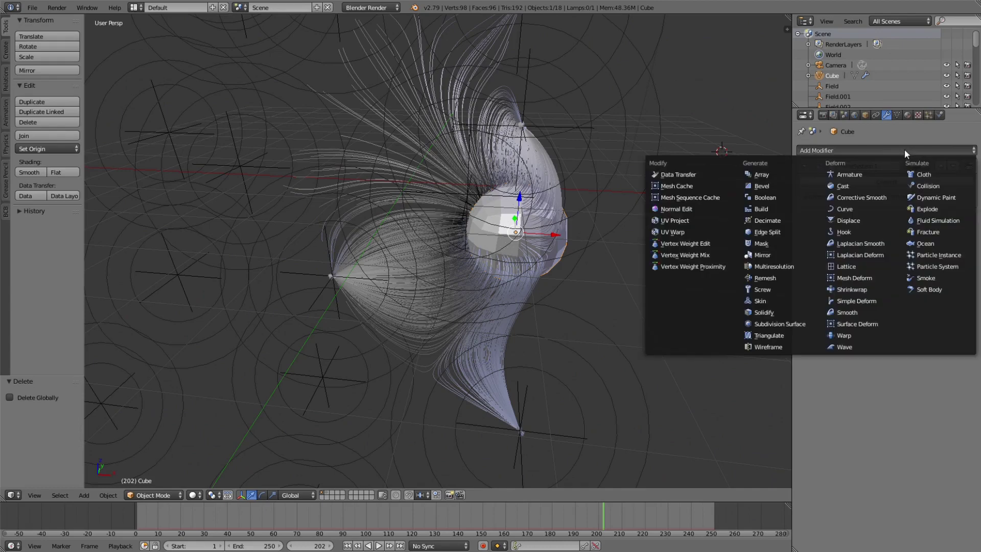
pyautogui.click(802, 279)
pyautogui.click(884, 248)
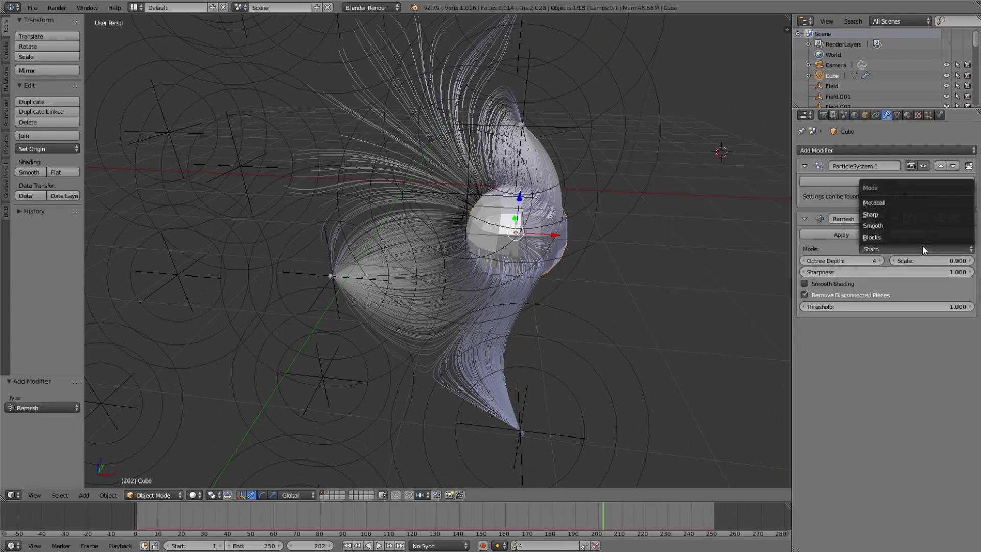
pyautogui.click(901, 201)
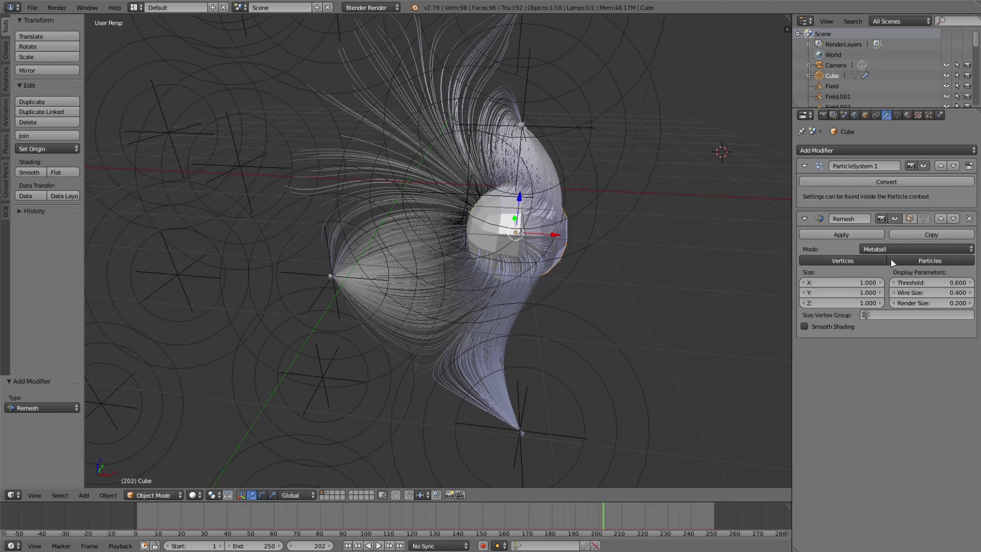
pyautogui.click(909, 261)
# Step: Try the Remesh modifier's Verts, Unborn, Alive and Dead particle options, leaving Dead active, and inspect the generated mesh
pyautogui.scroll(4, 517, 220)
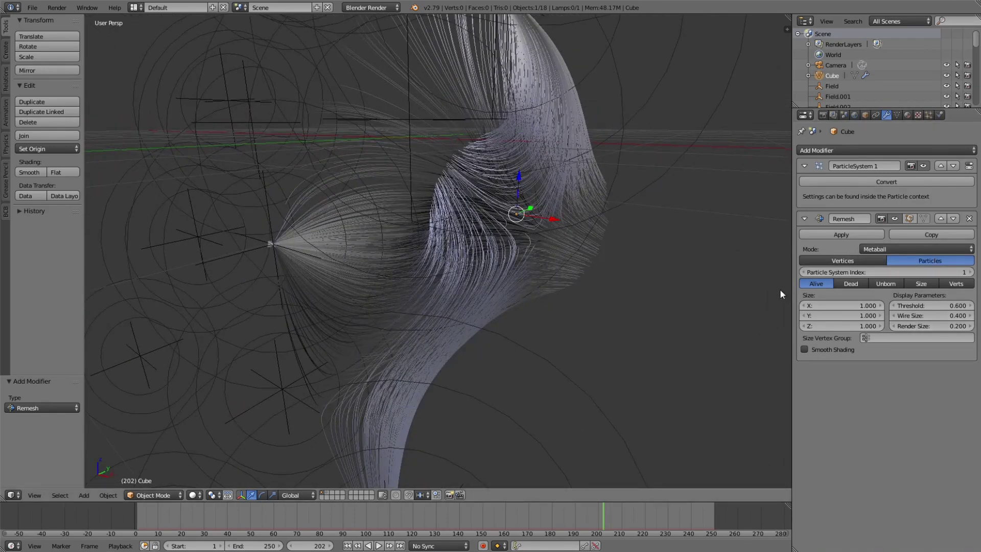
pyautogui.click(955, 285)
pyautogui.click(922, 284)
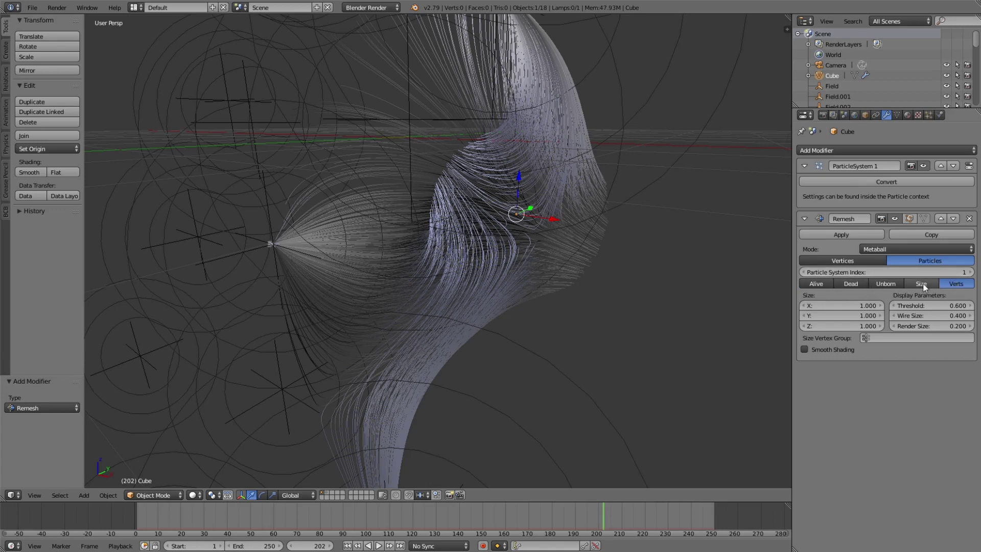
pyautogui.click(884, 284)
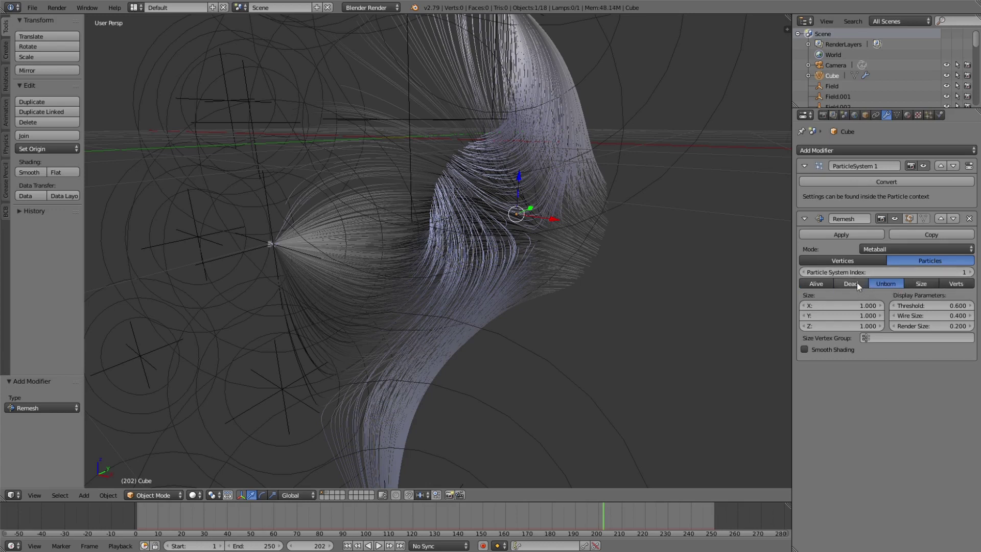
pyautogui.click(857, 283)
pyautogui.click(816, 284)
pyautogui.click(853, 284)
pyautogui.scroll(-5, 629, 240)
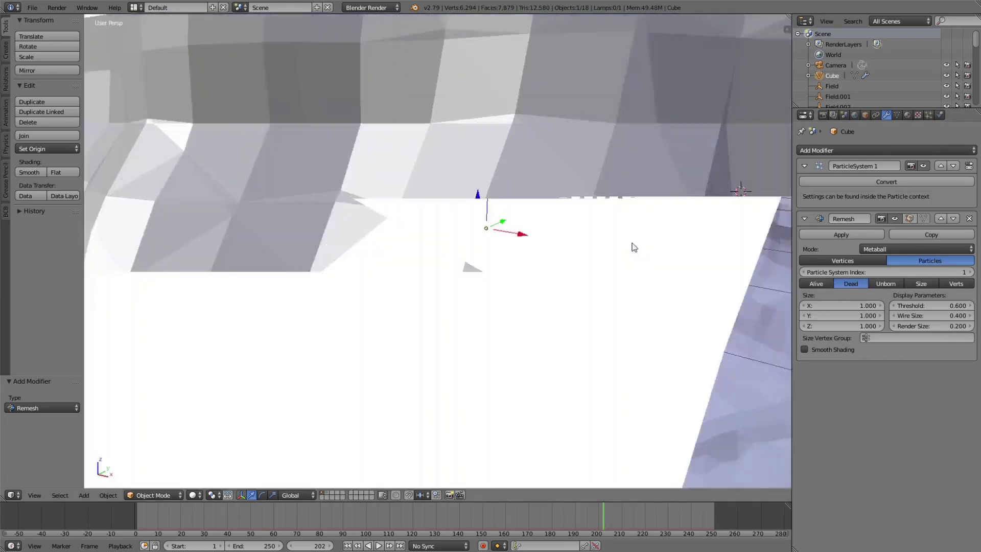
pyautogui.moveTo(570, 258); pyautogui.dragTo(615, 244, button='middle')
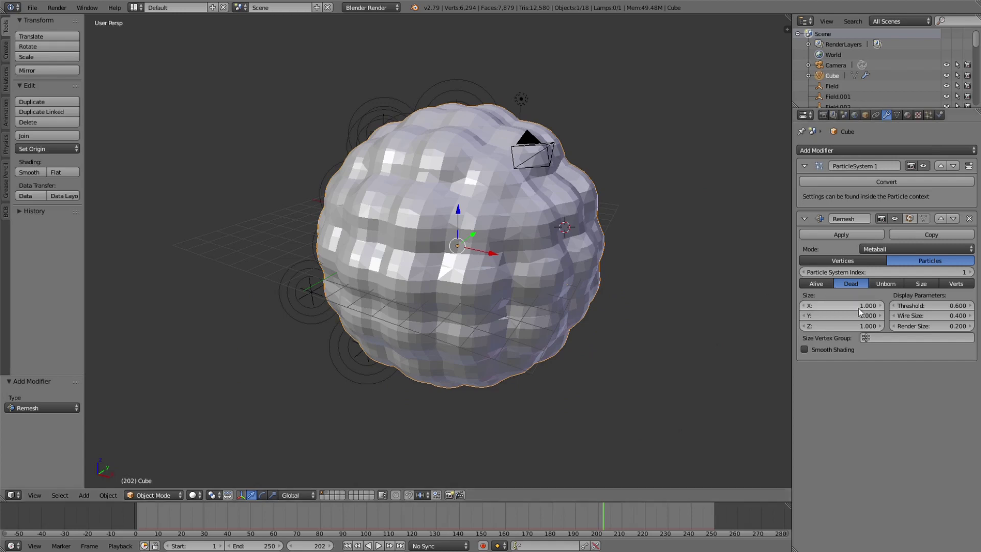
# Step: Set the cube's metaball size to 0.1 on X, Y and Z and the wire size to 0.1, and inspect the blobs
pyautogui.moveTo(858, 307); pyautogui.dragTo(854, 326)
pyautogui.write('0.1')
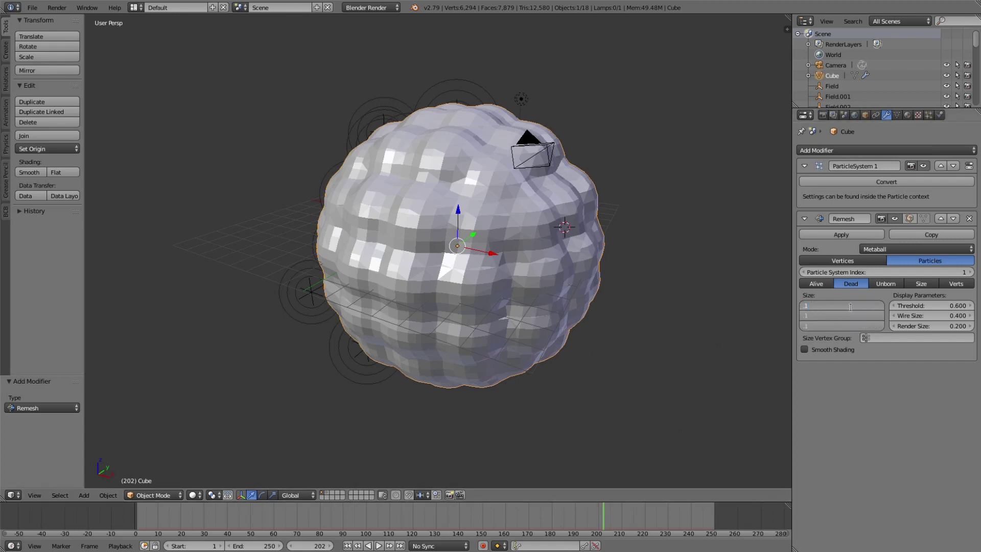
pyautogui.press('Return')
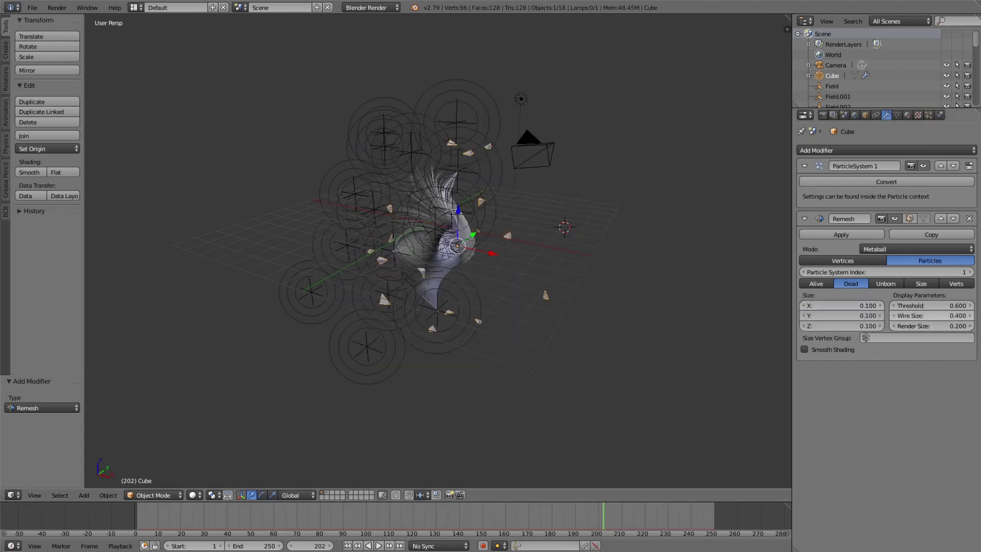
pyautogui.click(935, 315)
pyautogui.write('.1')
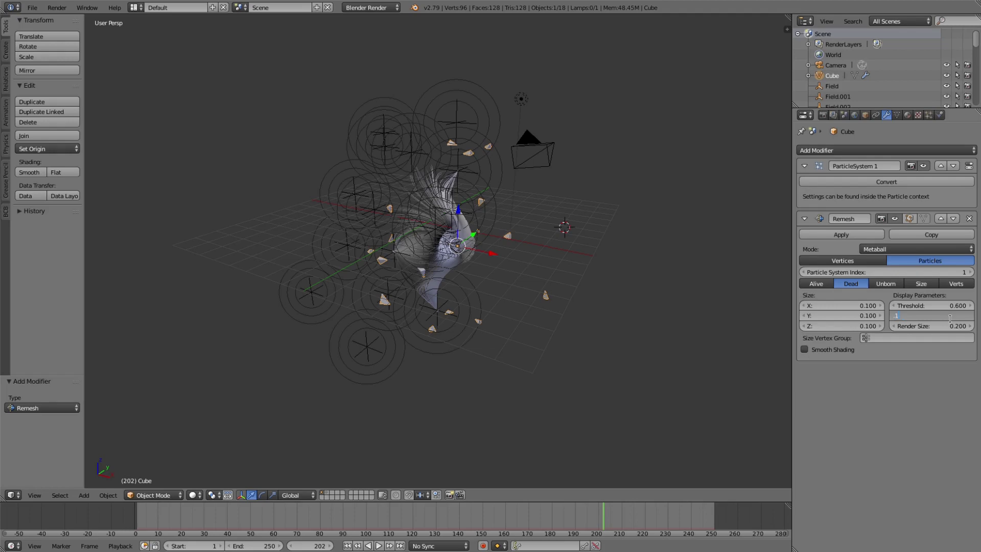
pyautogui.press('Return')
pyautogui.scroll(2, 587, 274)
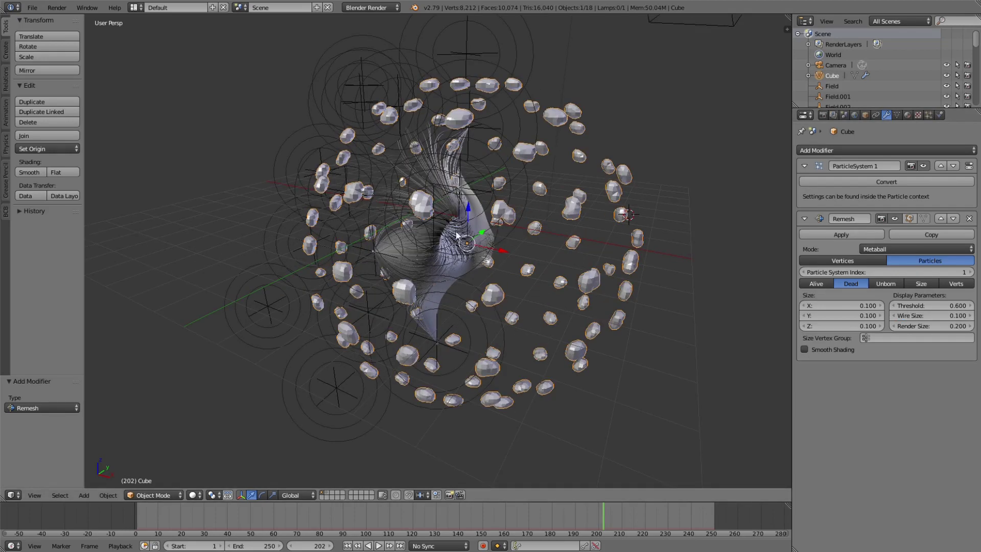
pyautogui.moveTo(588, 274); pyautogui.dragTo(396, 97, button='middle')
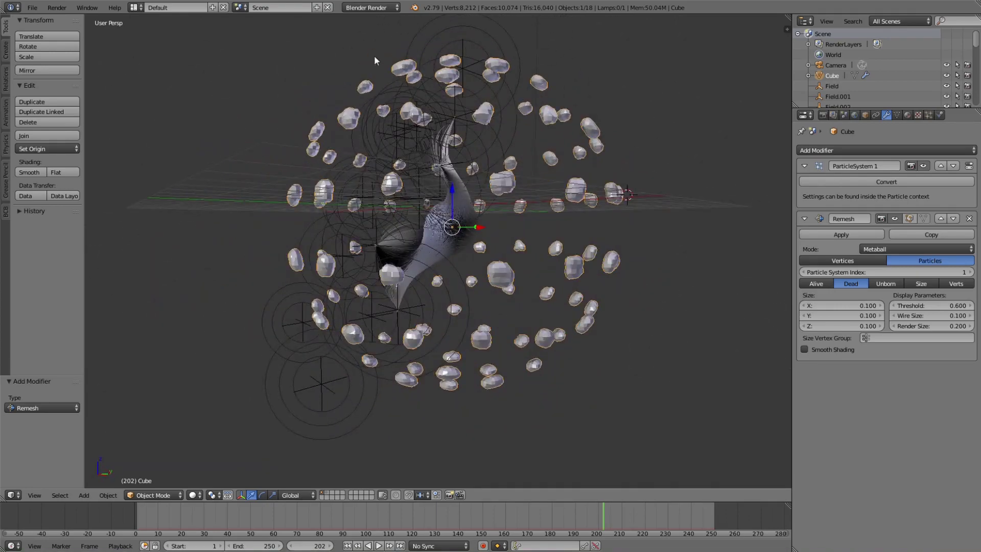
pyautogui.moveTo(663, 228); pyautogui.dragTo(575, 256, button='middle')
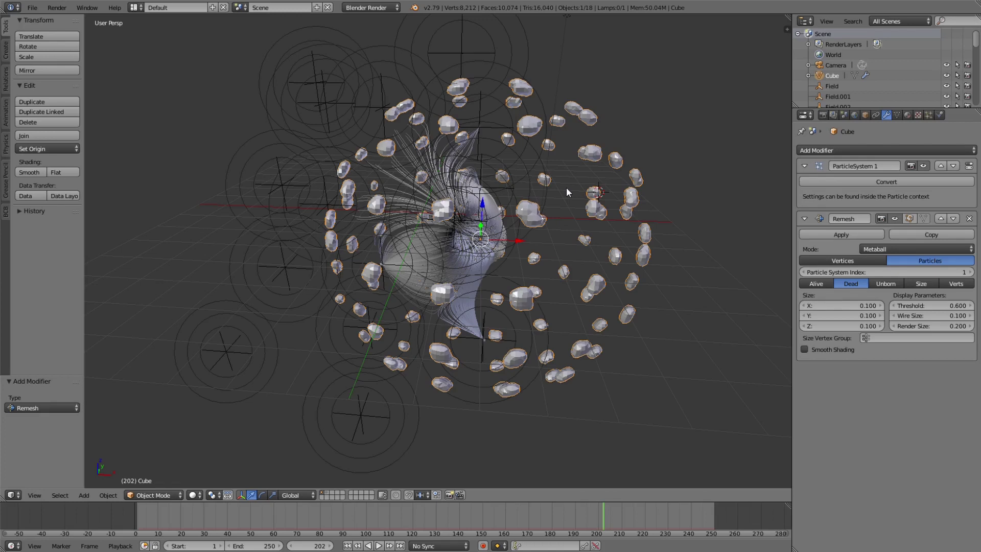
# Step: Remove the Remesh modifier from the hair-covered cube
pyautogui.click(970, 218)
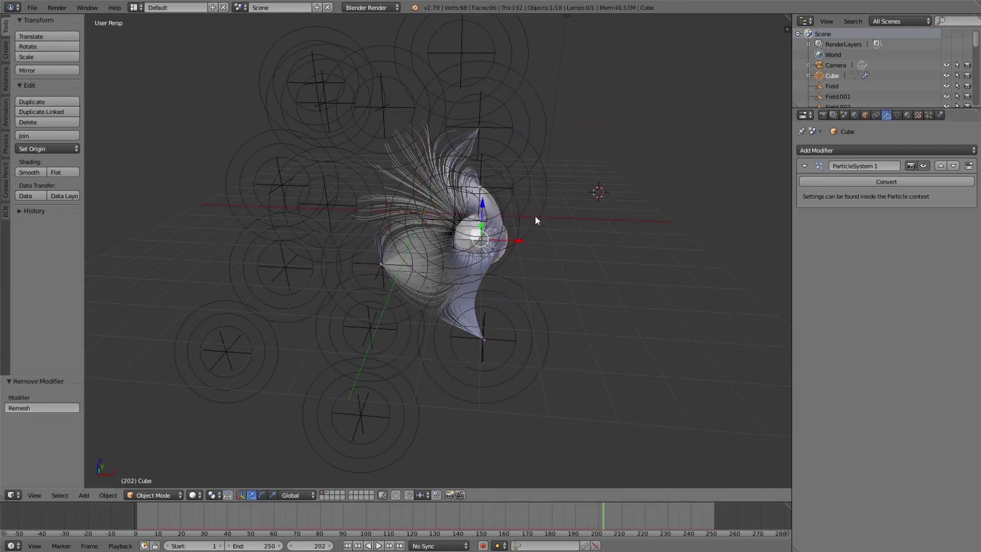
pyautogui.moveTo(523, 229); pyautogui.dragTo(450, 238, button='middle')
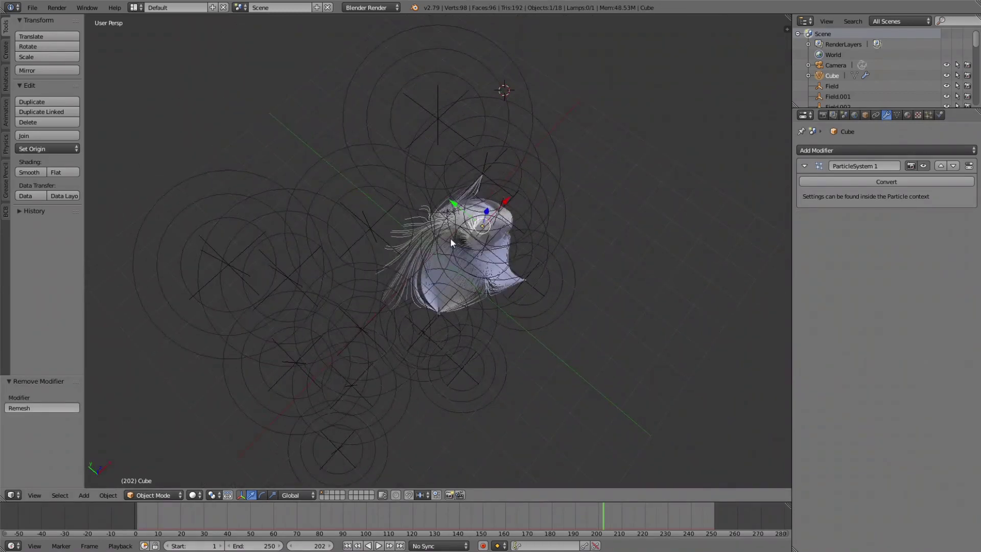
pyautogui.moveTo(501, 260); pyautogui.dragTo(463, 188, button='middle')
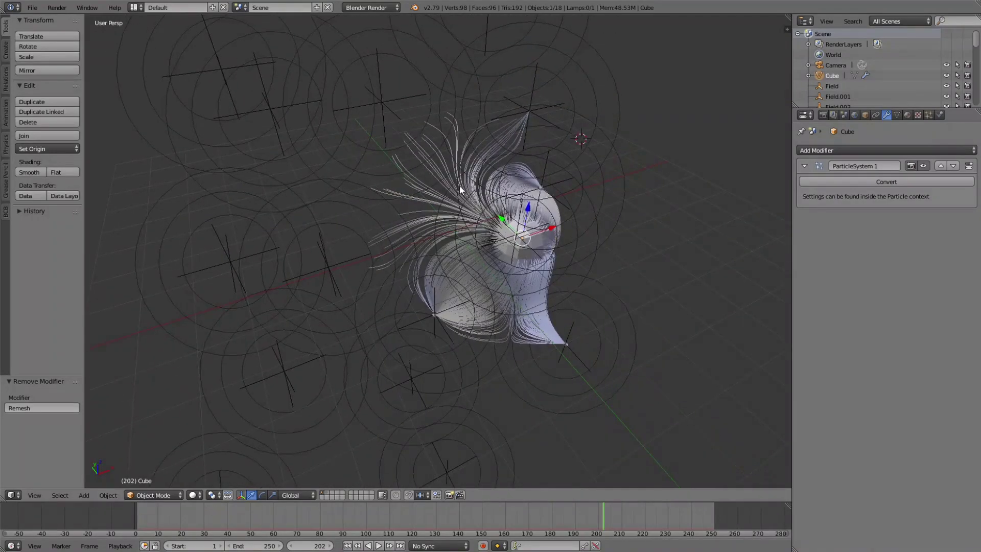
# Step: Add a plane mesh at the 3D cursor and merge its vertices at center into a single vertex
pyautogui.hotkey('shift', 'a')
pyautogui.moveTo(631, 177)
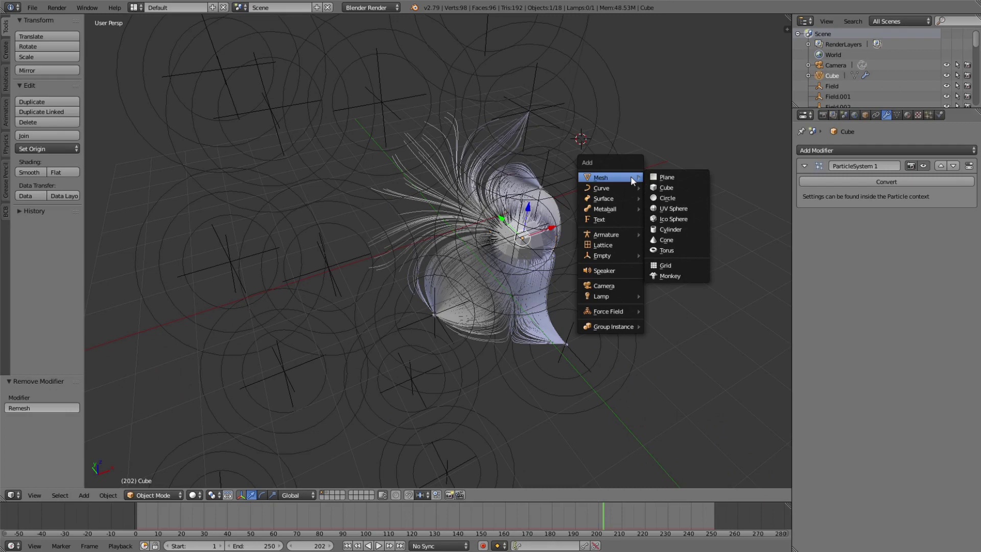
pyautogui.click(682, 181)
pyautogui.press('KP_Divide')
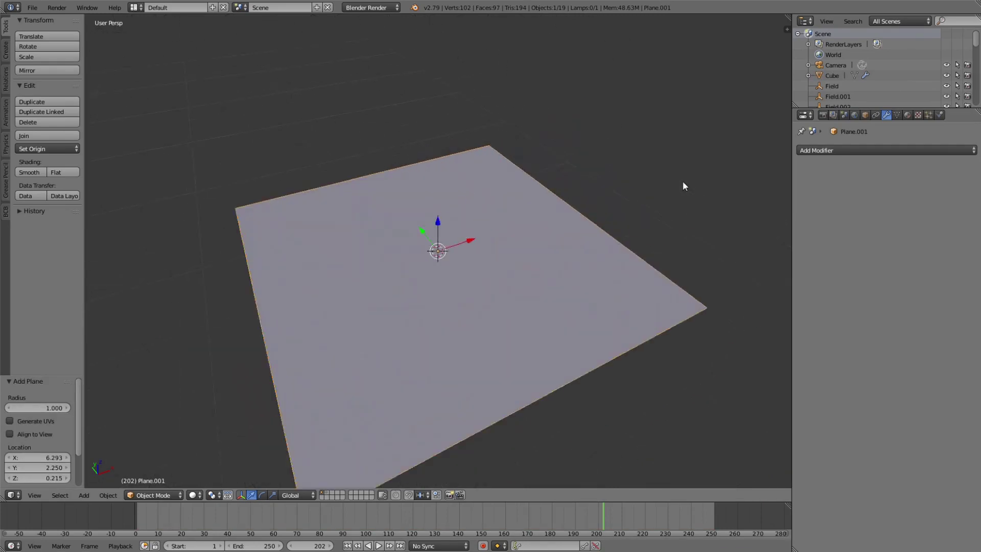
pyautogui.press('KP_7')
pyautogui.scroll(-5, 596, 212)
pyautogui.press('Tab')
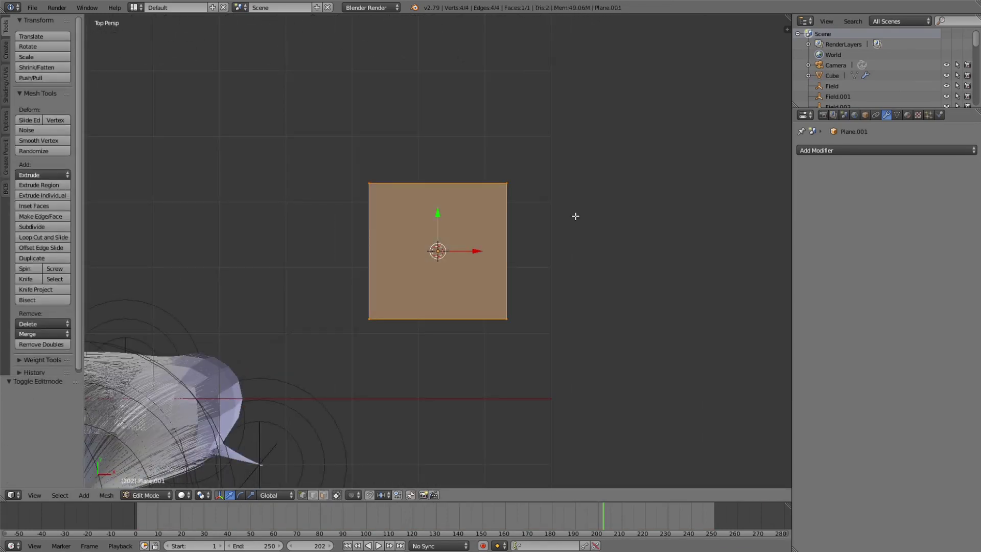
pyautogui.hotkey('alt', 'm')
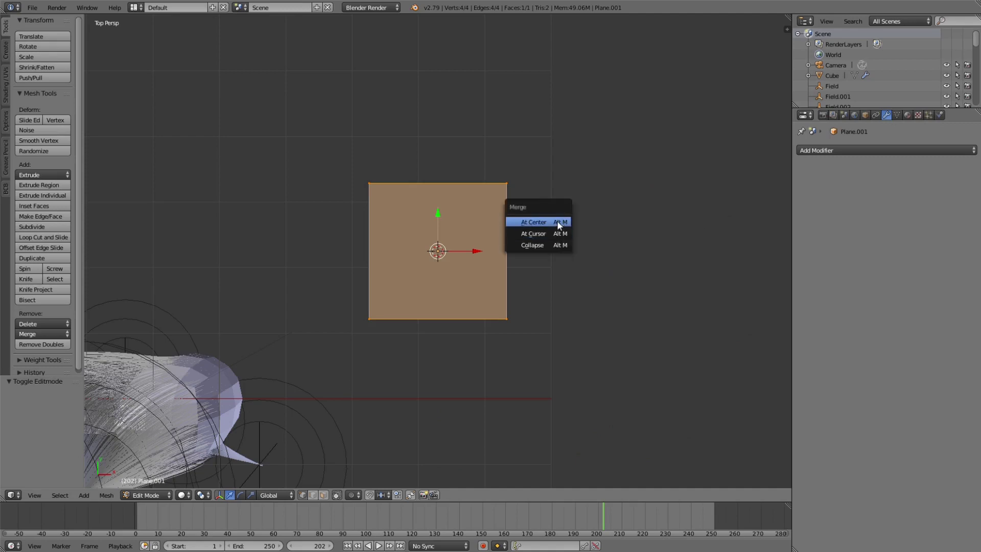
pyautogui.click(560, 225)
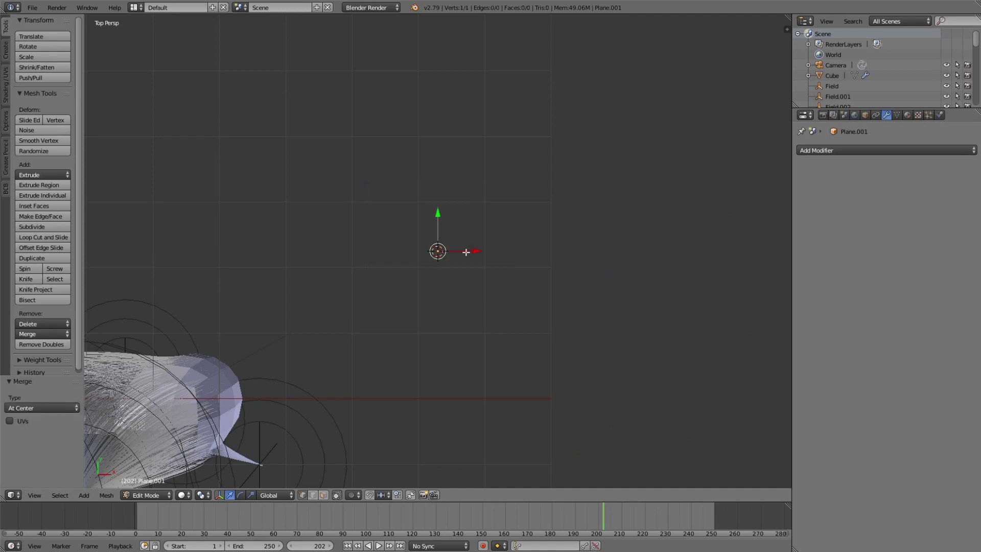
# Step: Extrude the merged vertex 1 unit along Y to form a single edge, and return to Object Mode
pyautogui.press('e')
pyautogui.press('y')
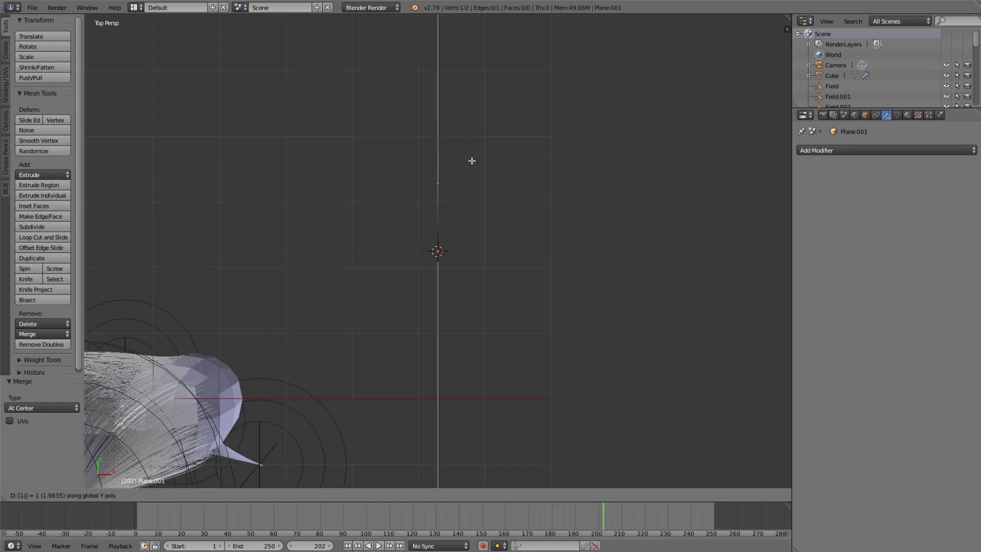
pyautogui.click(472, 160)
pyautogui.press('Tab')
pyautogui.scroll(-4, 460, 168)
pyautogui.scroll(2, 450, 214)
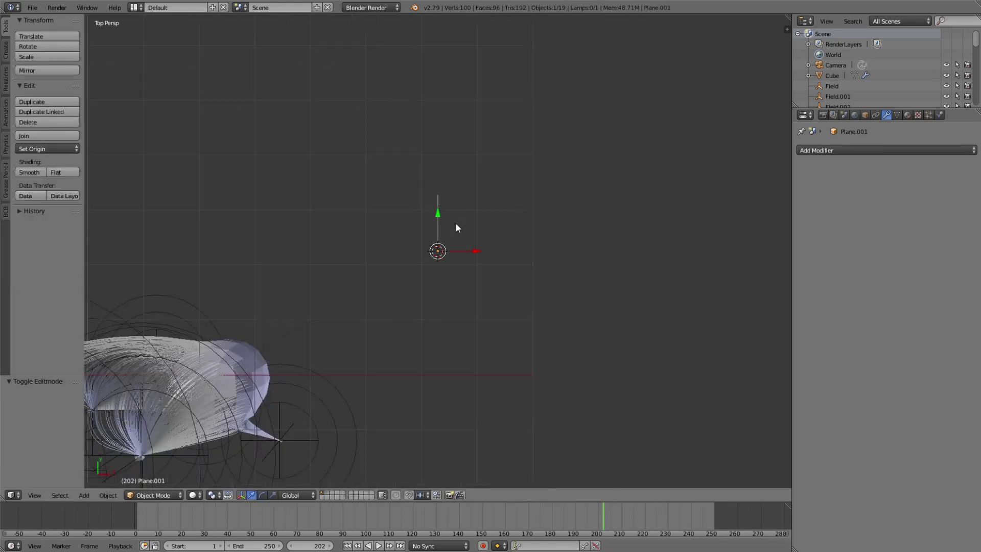
pyautogui.scroll(2, 449, 230)
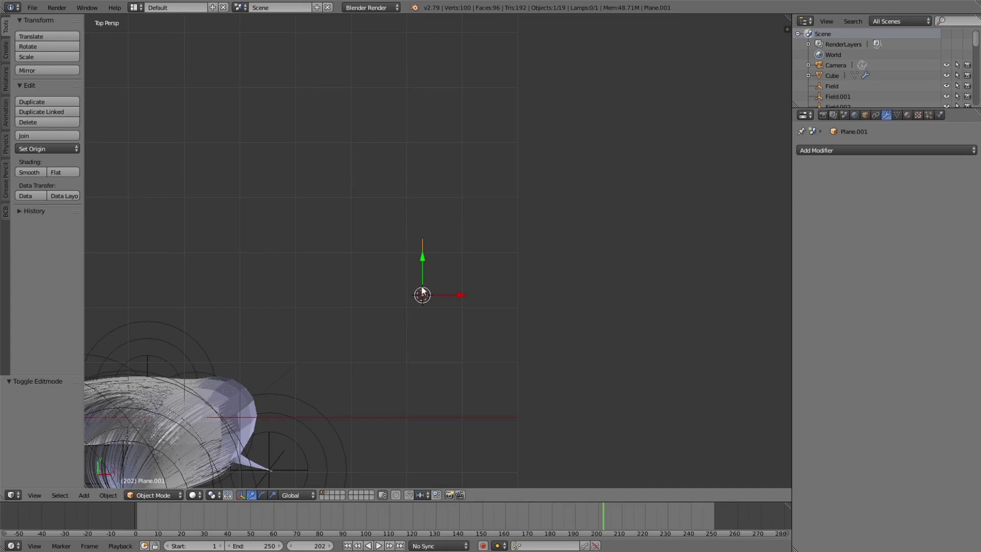
pyautogui.scroll(-2, 422, 244)
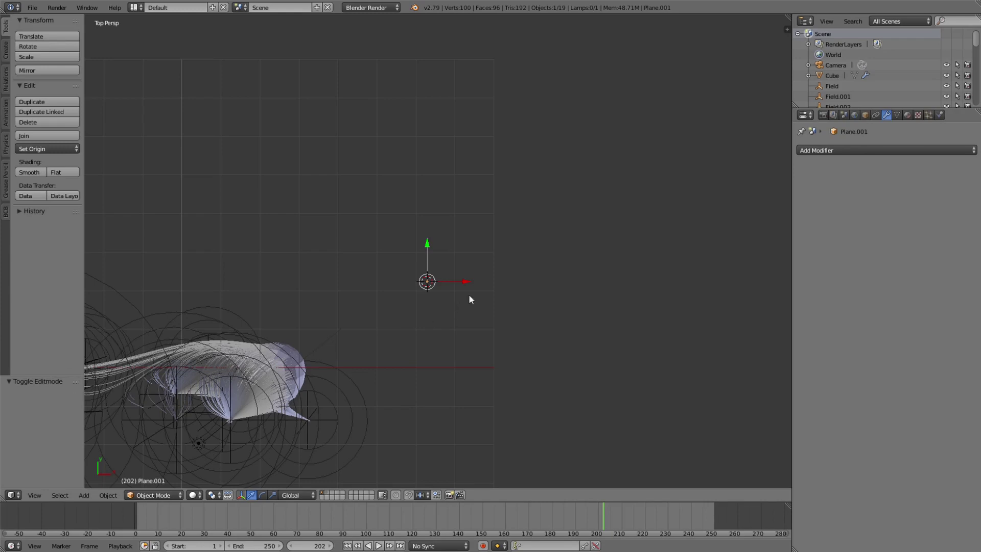
pyautogui.scroll(3, 477, 270)
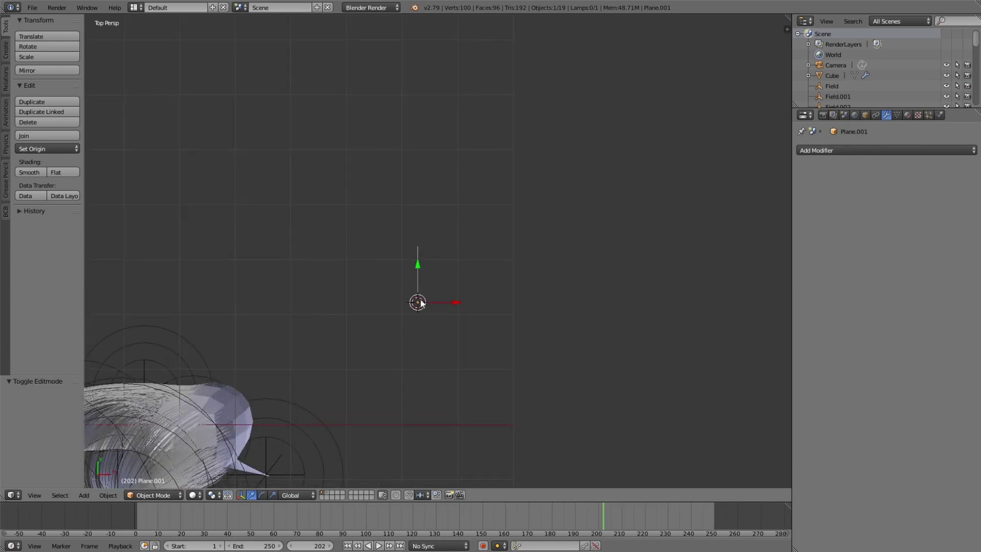
# Step: Add an Array modifier to the edge with a relative offset of 0 on X and 1 on Y
pyautogui.click(889, 150)
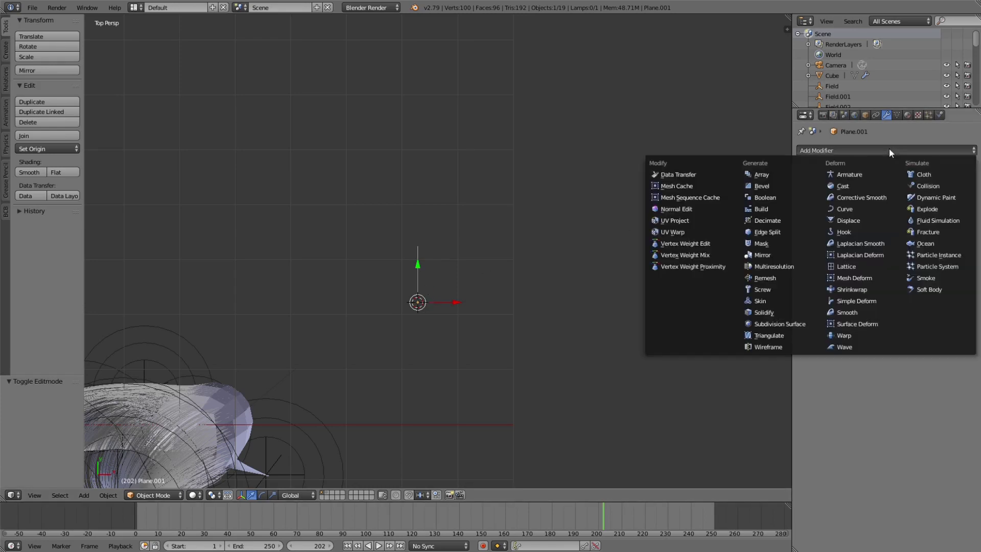
pyautogui.click(766, 176)
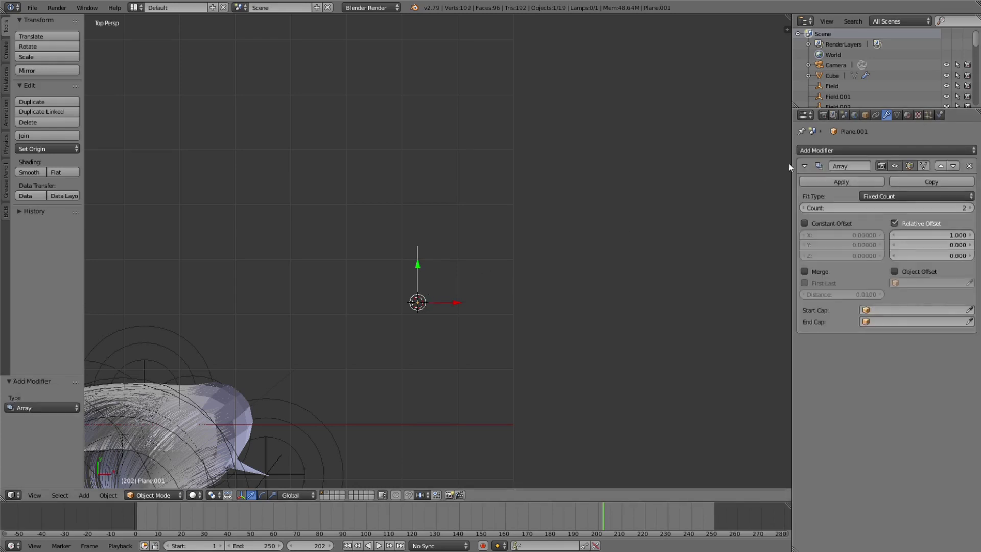
pyautogui.click(930, 236)
pyautogui.write('0')
pyautogui.press('Tab')
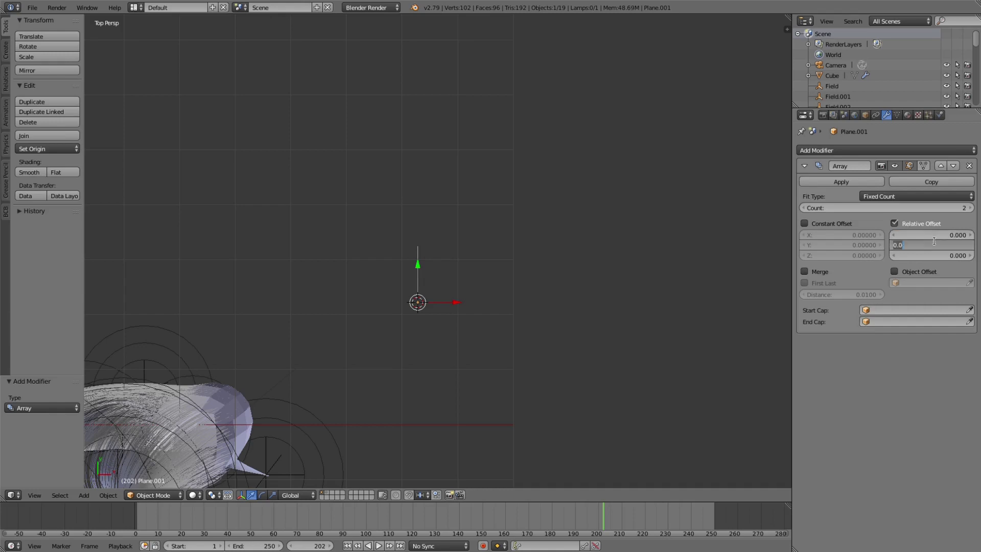
pyautogui.write('1')
pyautogui.press('Return')
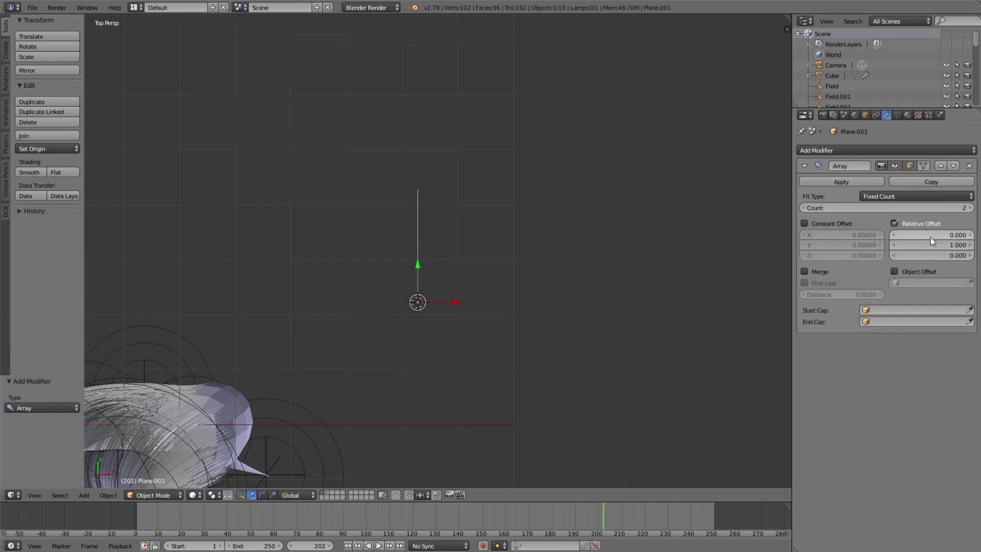
# Step: Set the edge's Array count to 200 and turn on Merge for the repeated vertices
pyautogui.click(911, 211)
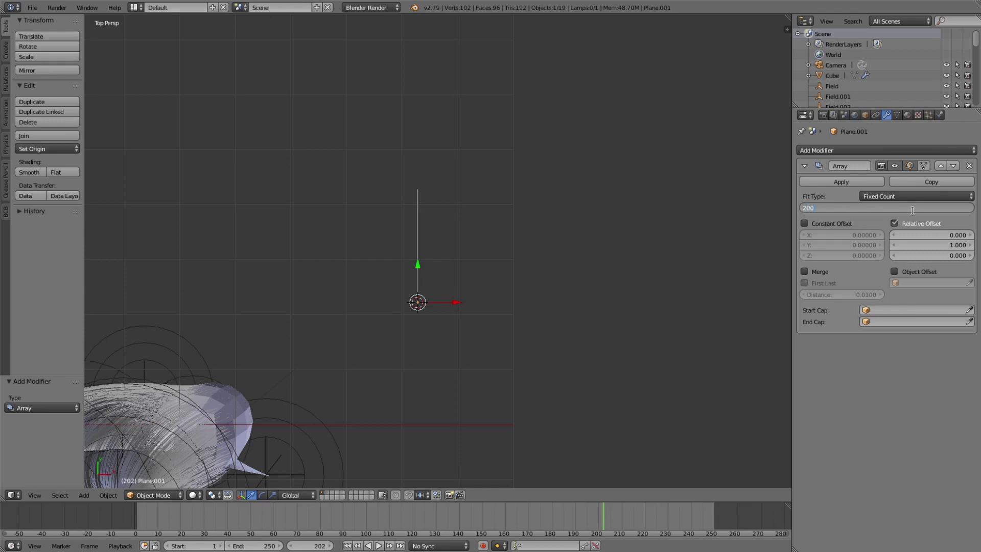
pyautogui.press('Return')
pyautogui.scroll(-6, 498, 140)
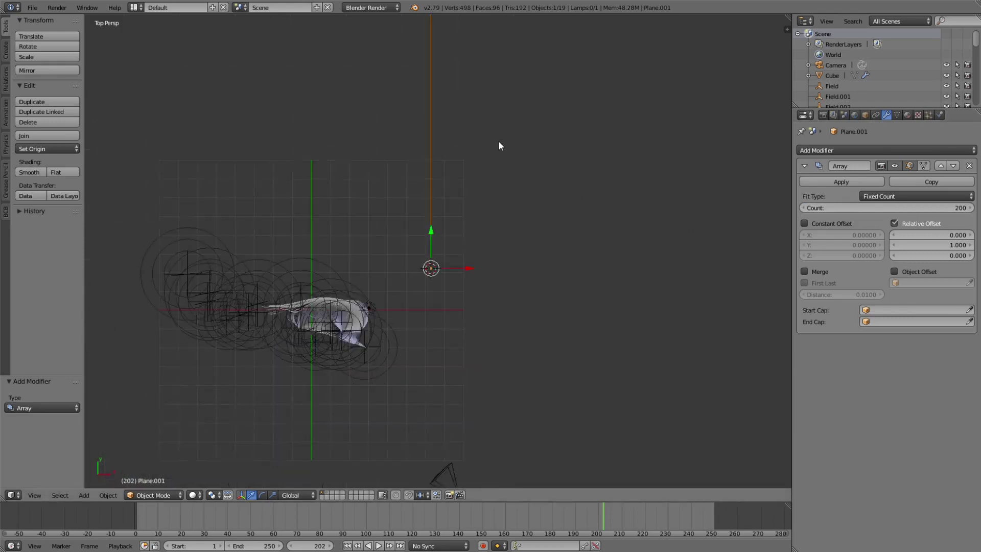
pyautogui.scroll(10, 431, 244)
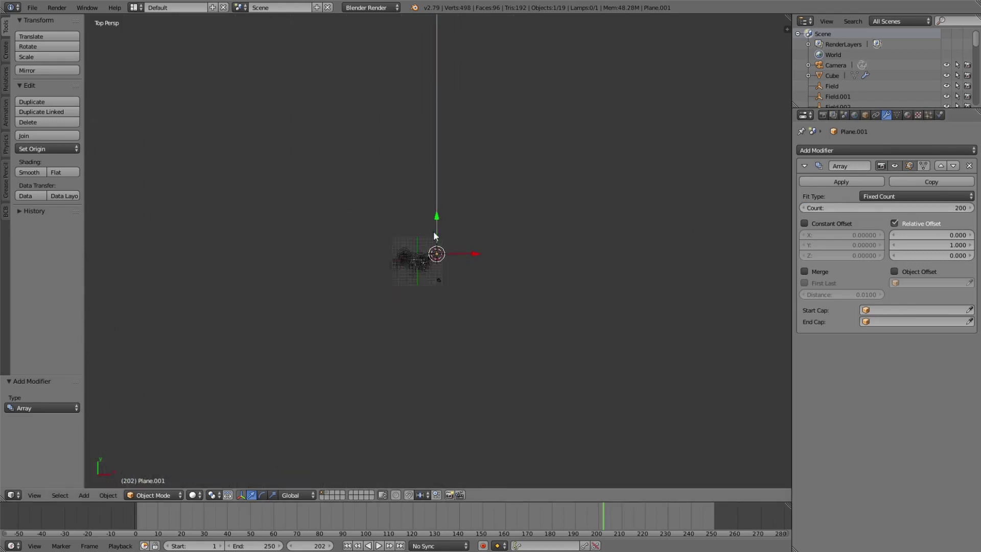
pyautogui.scroll(4, 430, 244)
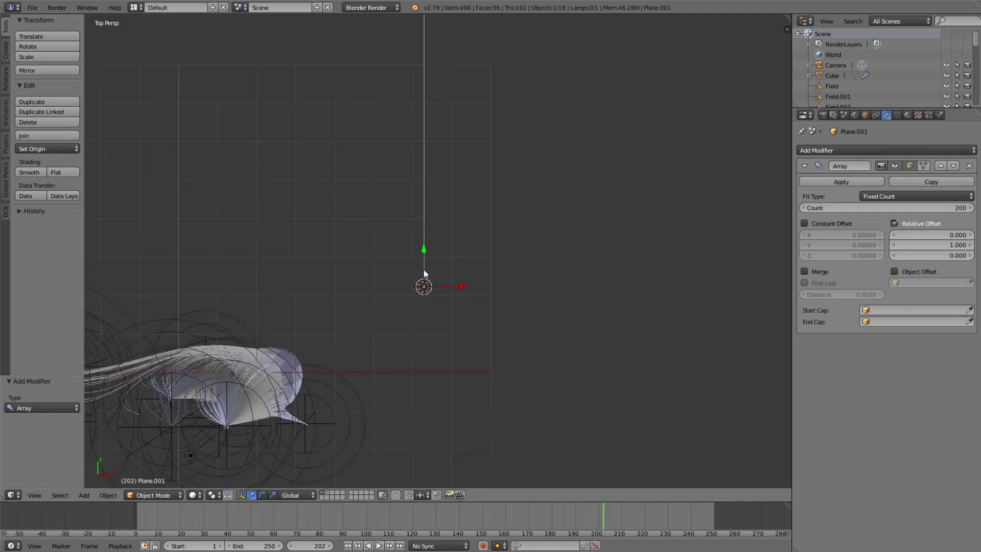
pyautogui.click(805, 271)
# Step: Add a Particle Instance modifier to the arrayed edge, with Cube as its object and Create Along Paths enabled
pyautogui.moveTo(428, 221); pyautogui.dragTo(475, 250, button='middle')
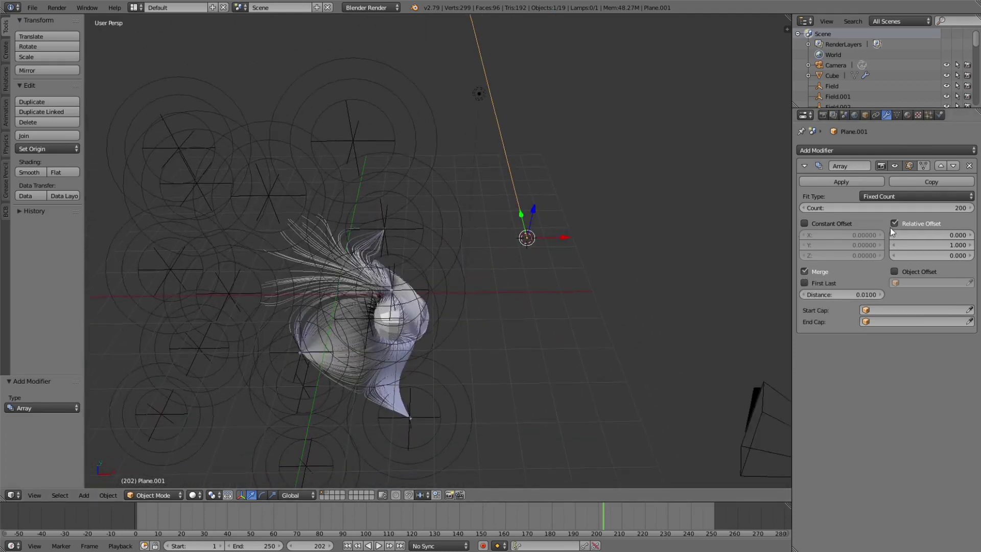
pyautogui.click(875, 150)
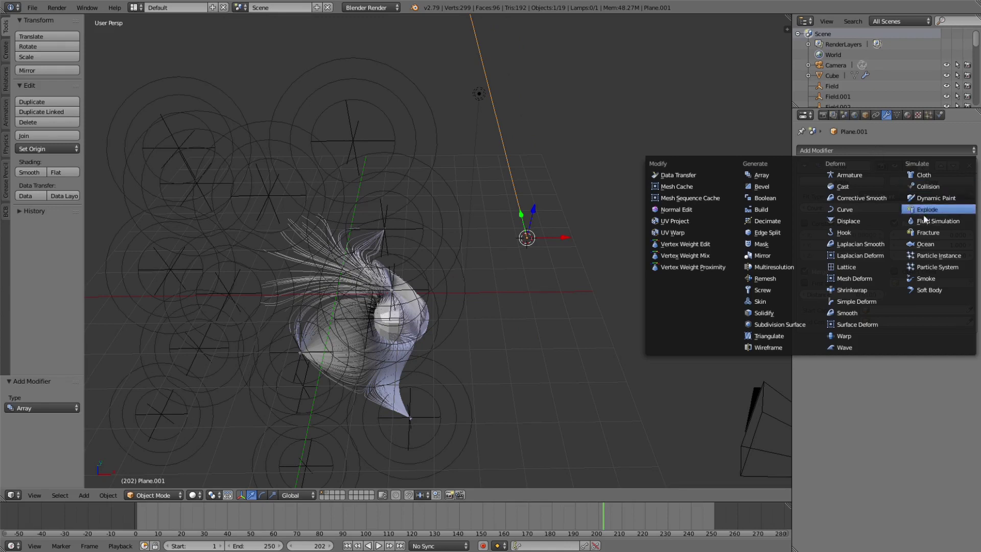
pyautogui.click(940, 255)
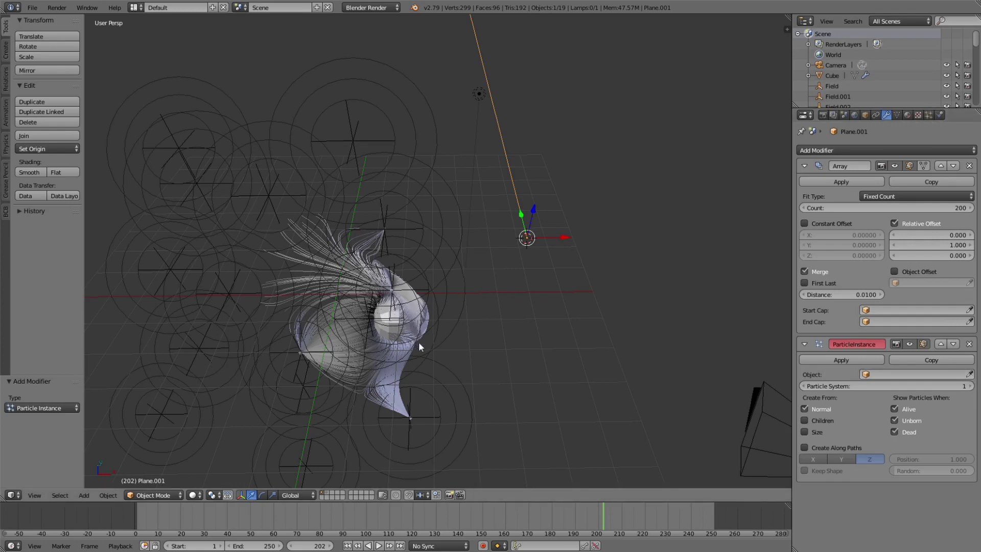
pyautogui.click(970, 374)
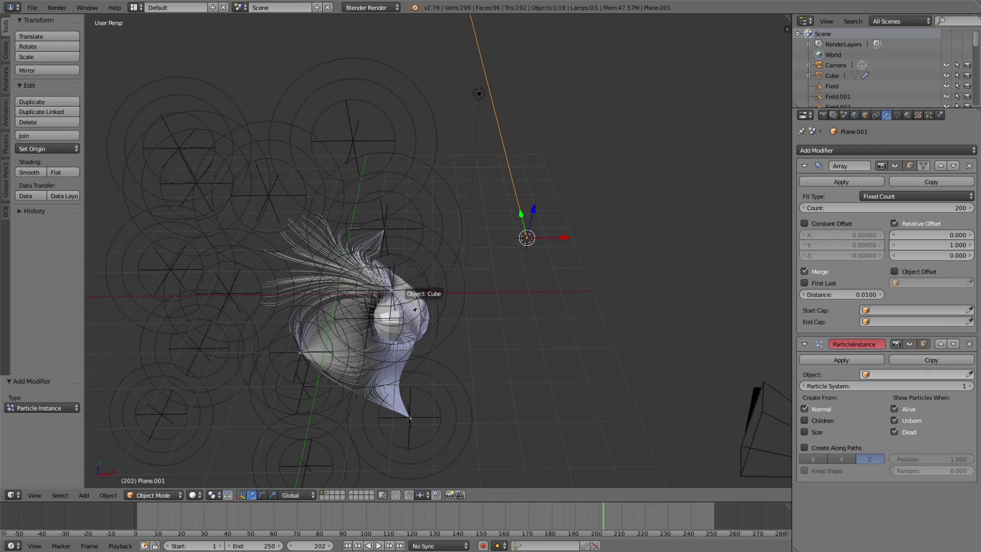
pyautogui.click(385, 313)
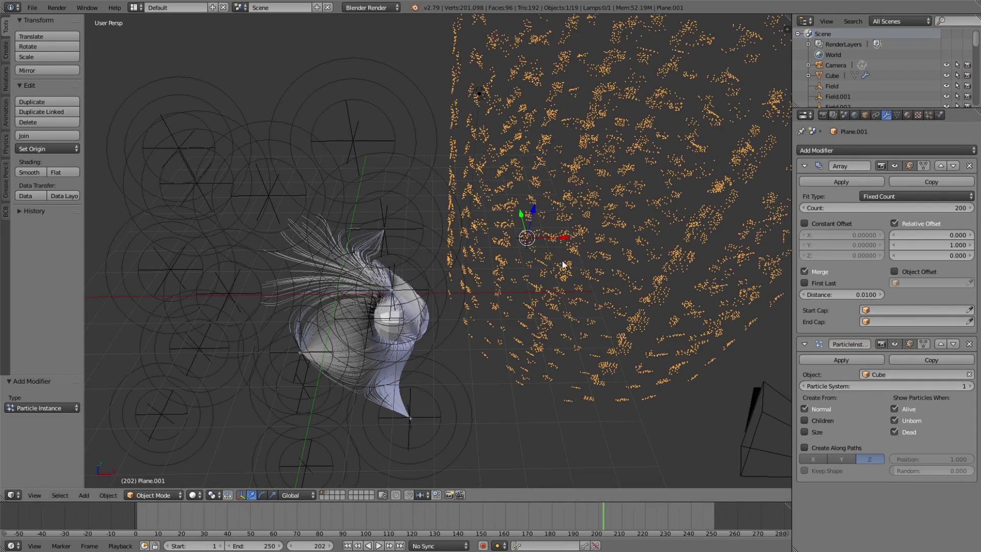
pyautogui.scroll(-4, 585, 246)
pyautogui.scroll(2, 581, 247)
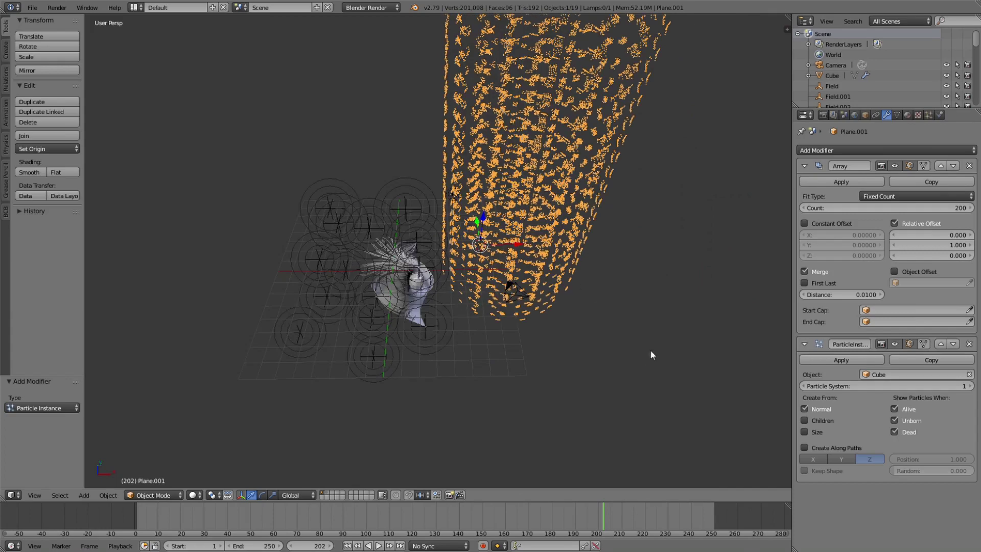
pyautogui.click(805, 448)
pyautogui.scroll(5, 596, 302)
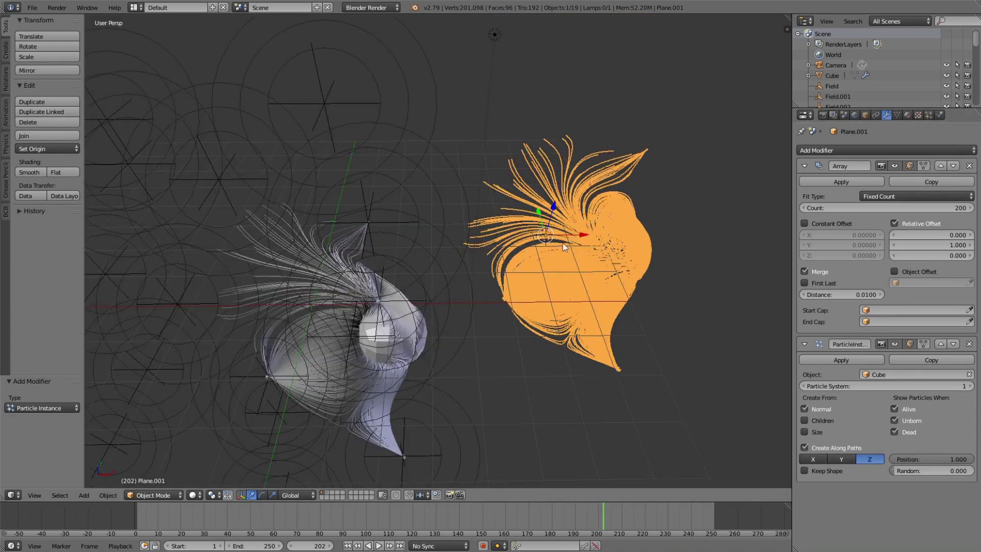
# Step: Inspect the point spacing along the instanced strands and reduce the Array count to 100
pyautogui.press('KP_7')
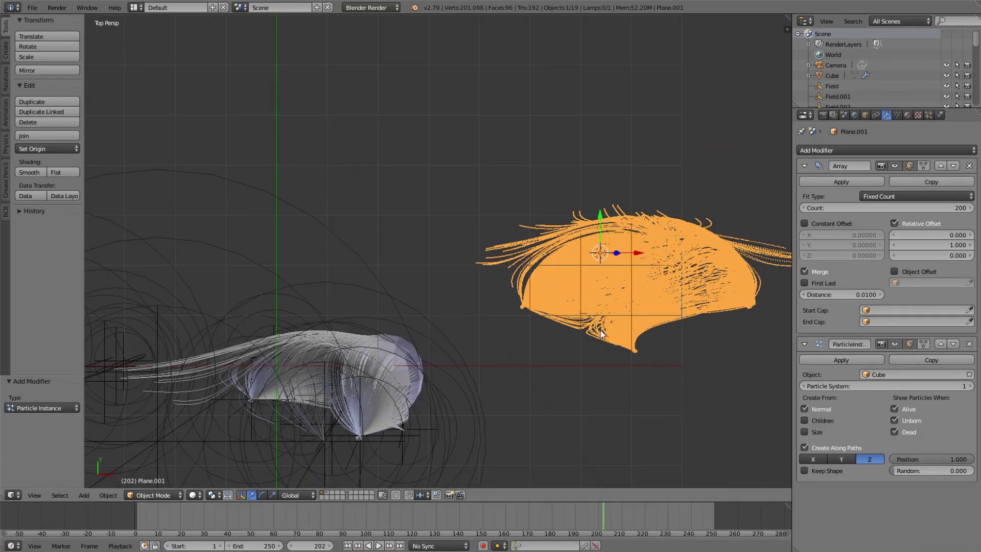
pyautogui.moveTo(593, 295); pyautogui.dragTo(592, 241, button='middle')
pyautogui.moveTo(268, 228); pyautogui.dragTo(618, 280, button='middle')
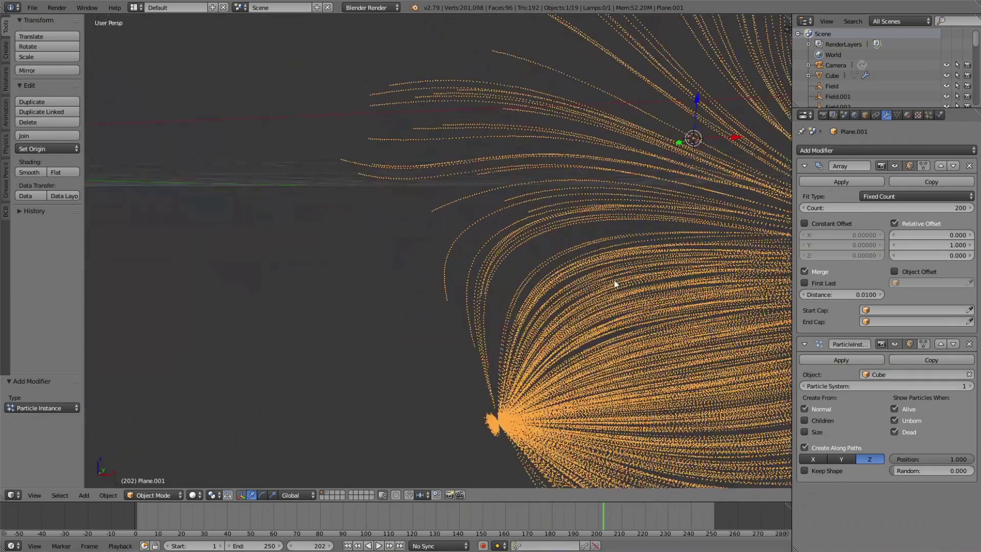
pyautogui.scroll(5, 550, 292)
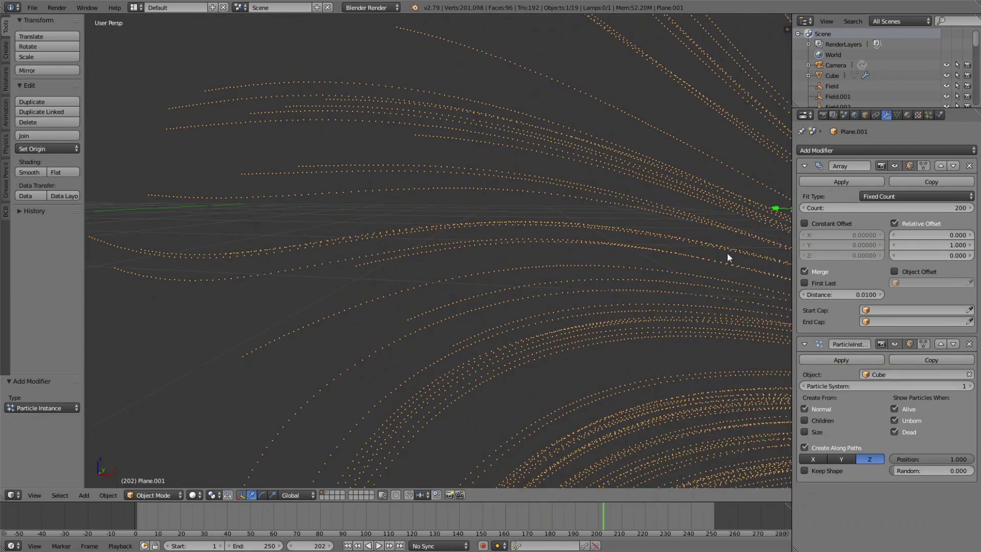
pyautogui.scroll(-2, 658, 231)
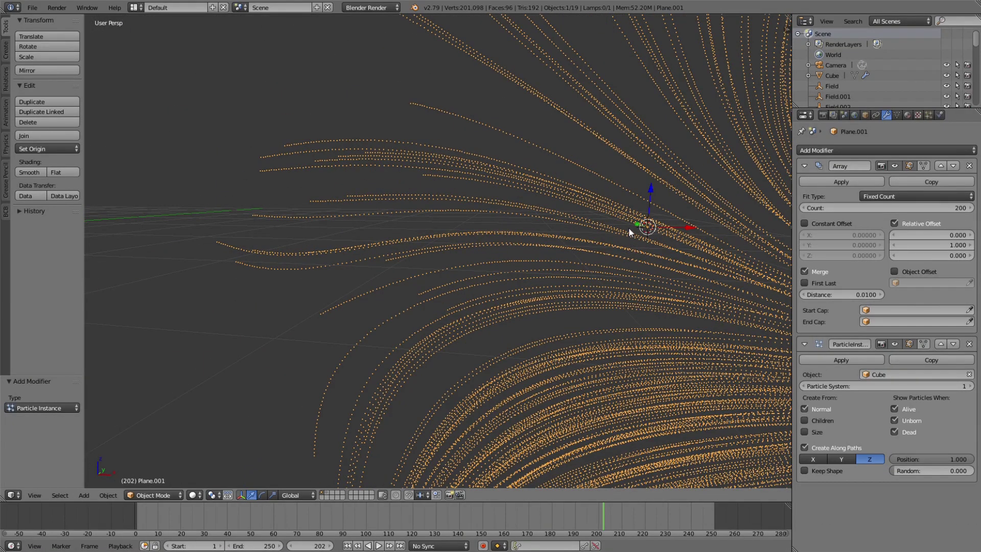
pyautogui.moveTo(627, 228); pyautogui.dragTo(670, 247, button='middle')
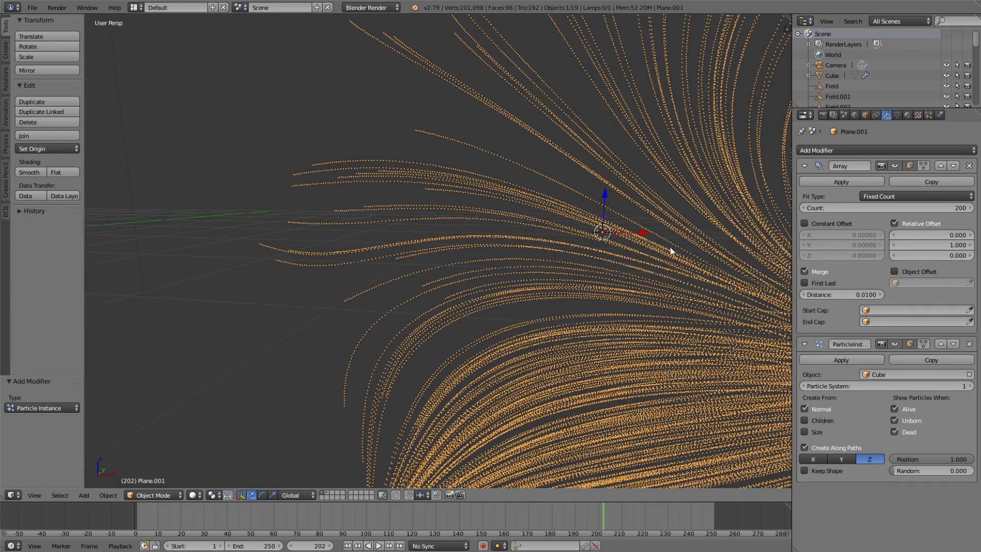
pyautogui.click(878, 208)
pyautogui.write('1')
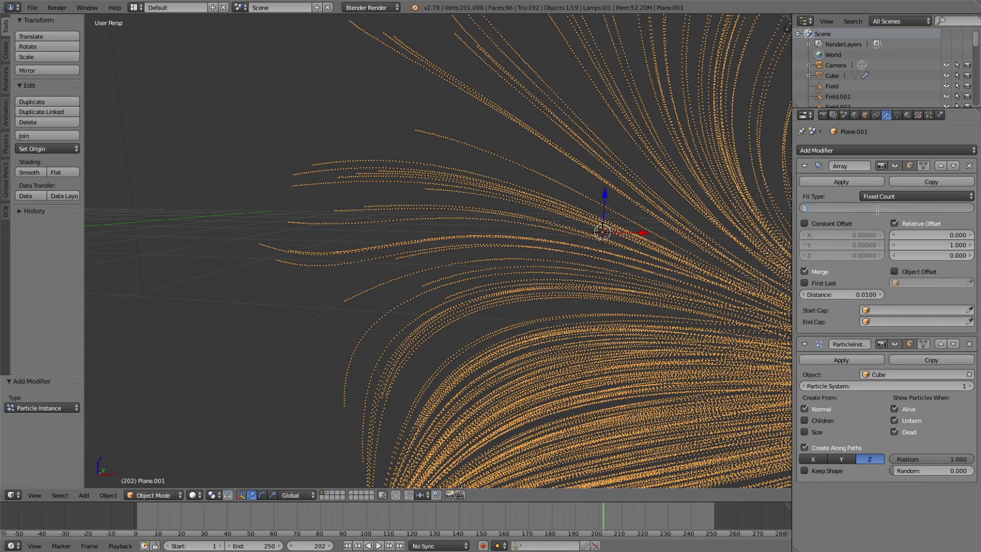
pyautogui.write('00')
pyautogui.press('Return')
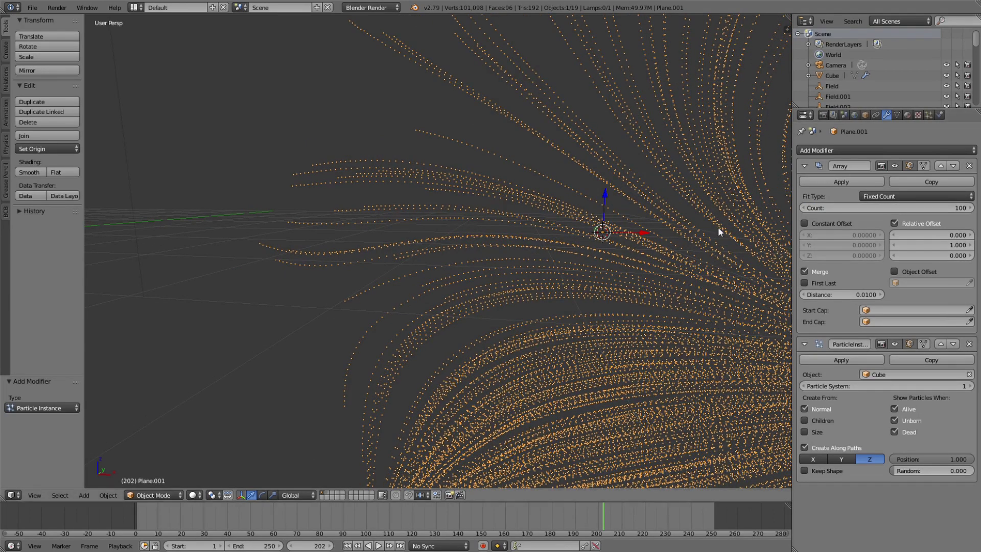
# Step: Set the Array count to 50 for the instanced strands
pyautogui.click(879, 208)
pyautogui.write('50')
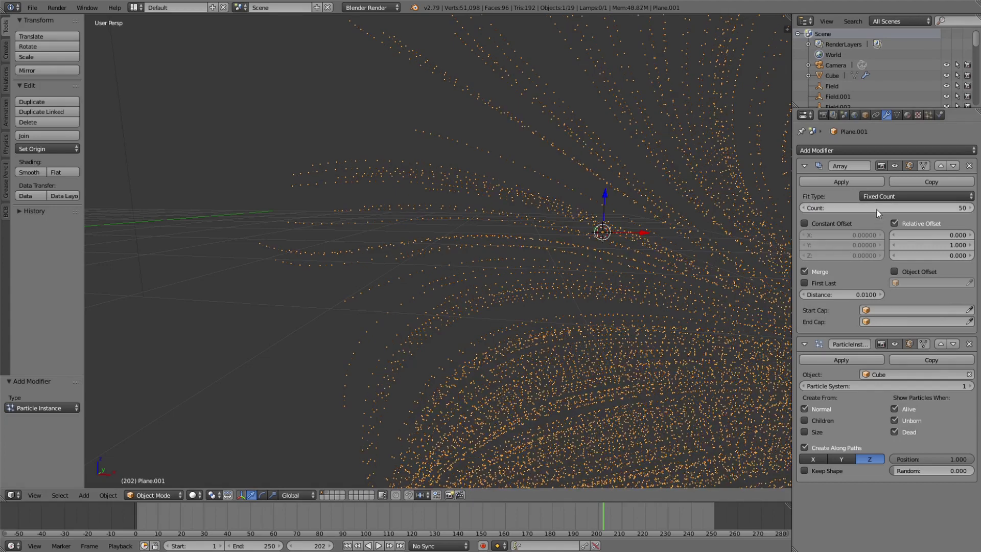
pyautogui.press('Return')
# Step: Select the cube with the hair and set its particle emission number to 100
pyautogui.scroll(-4, 562, 225)
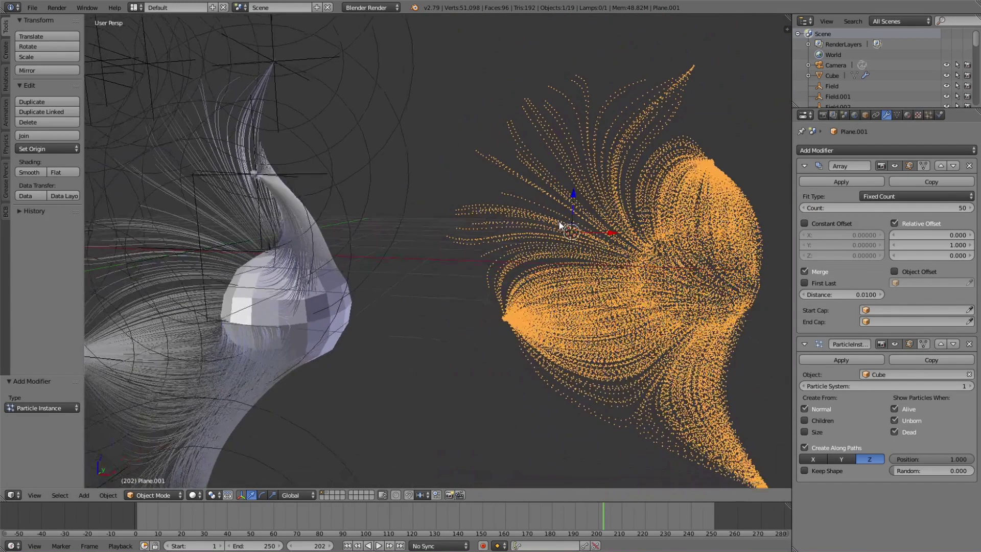
pyautogui.rightClick(284, 287)
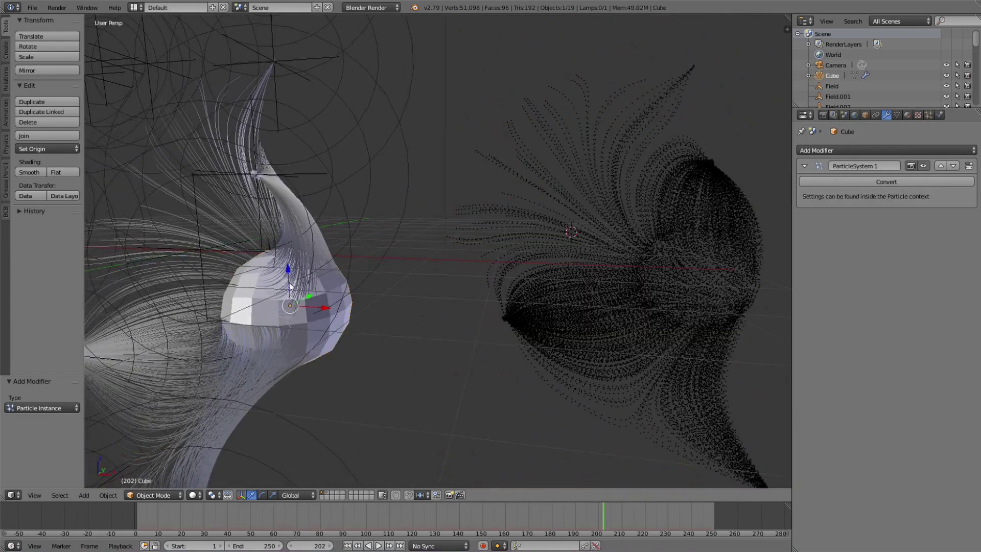
pyautogui.click(939, 115)
pyautogui.click(928, 115)
pyautogui.click(846, 241)
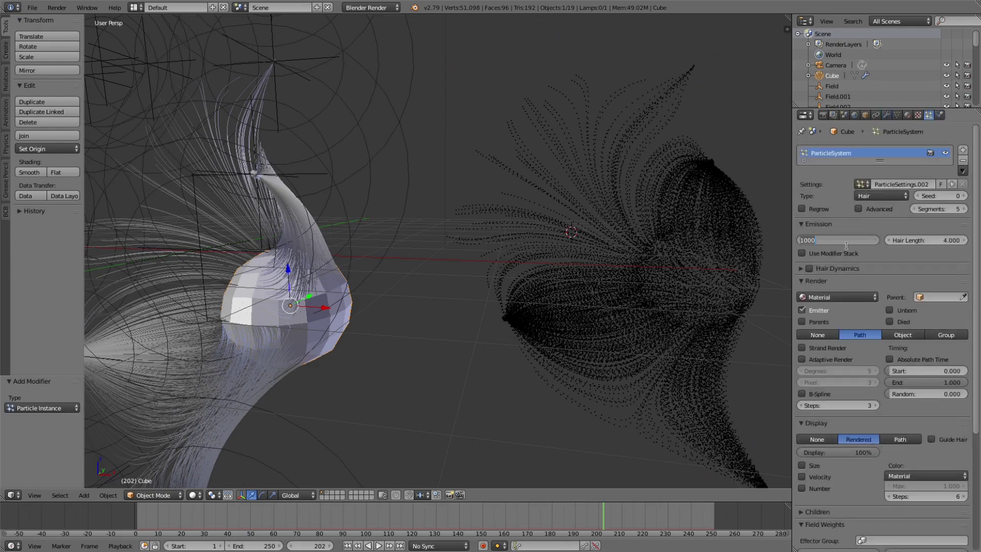
pyautogui.write('100')
pyautogui.press('Return')
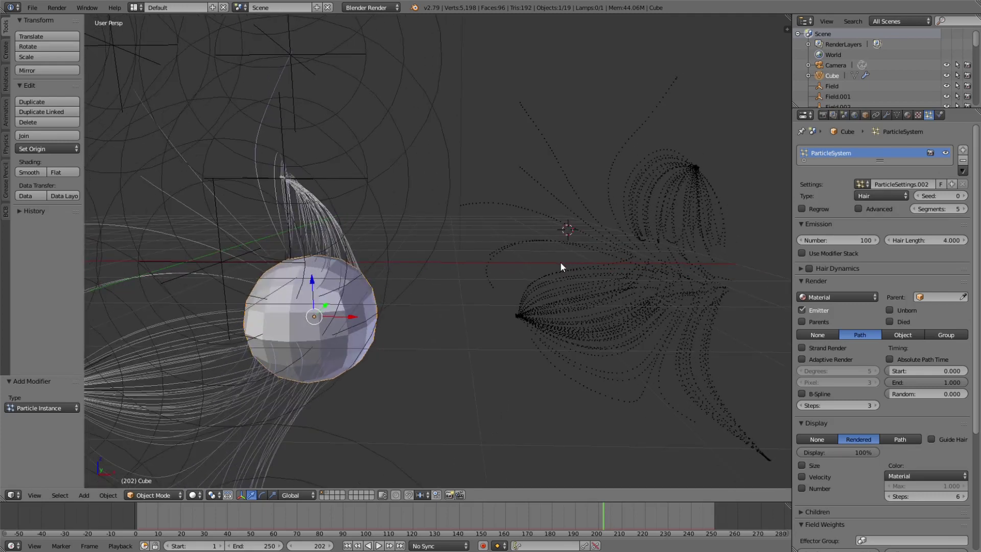
# Step: Add a Remesh modifier to the instanced strand object, set to Metaball mode and generating from Vertices
pyautogui.rightClick(635, 268)
pyautogui.moveTo(732, 276); pyautogui.dragTo(714, 269, button='middle')
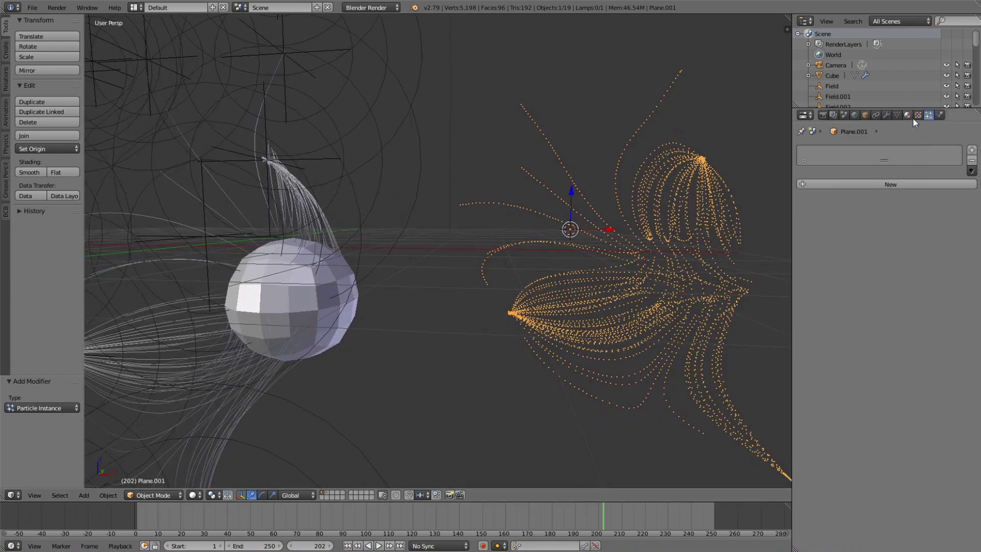
pyautogui.click(888, 115)
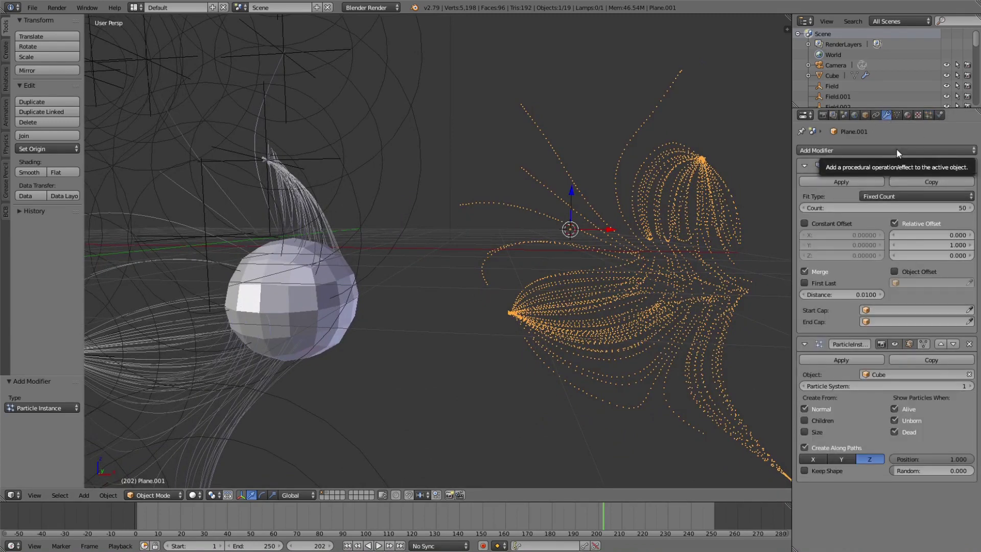
pyautogui.click(804, 344)
pyautogui.click(851, 146)
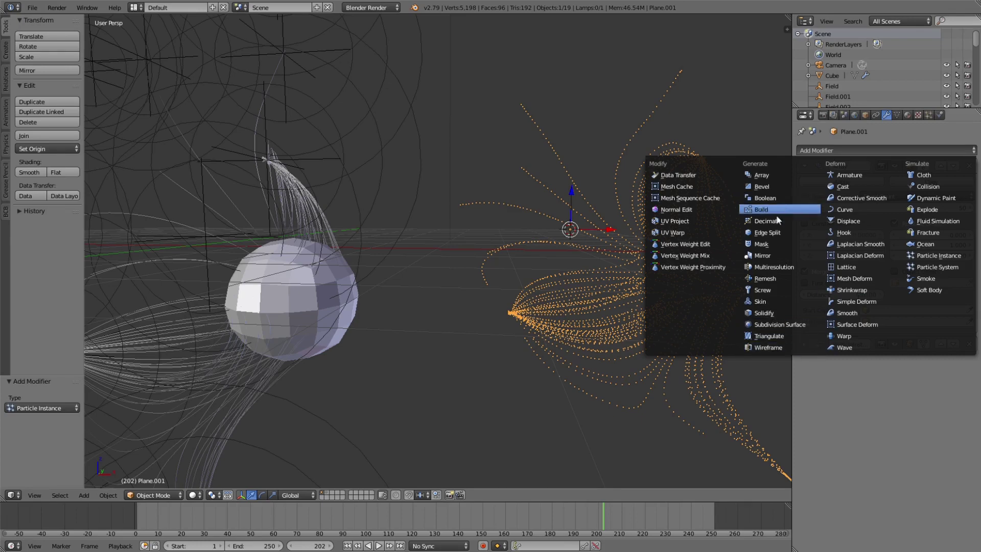
pyautogui.click(775, 278)
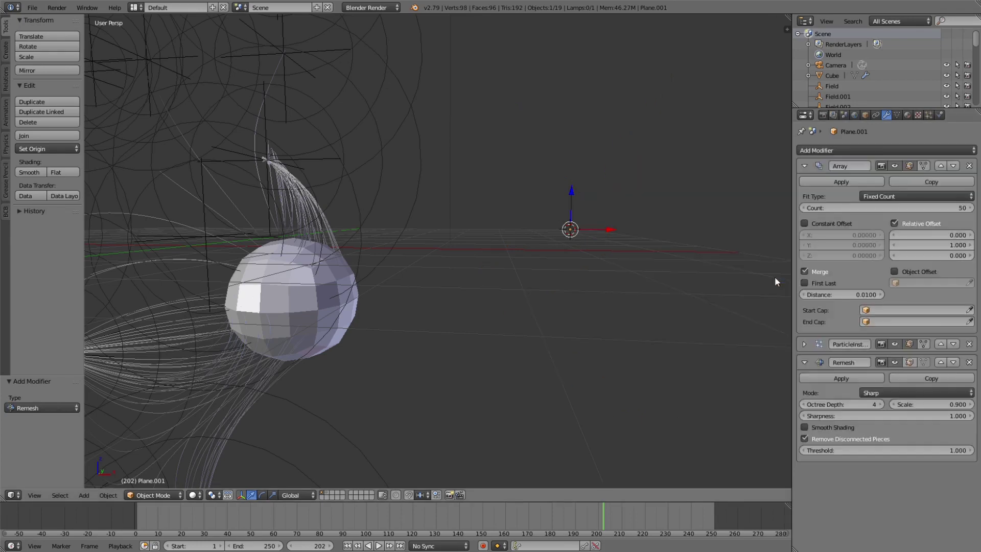
pyautogui.click(889, 391)
pyautogui.click(888, 346)
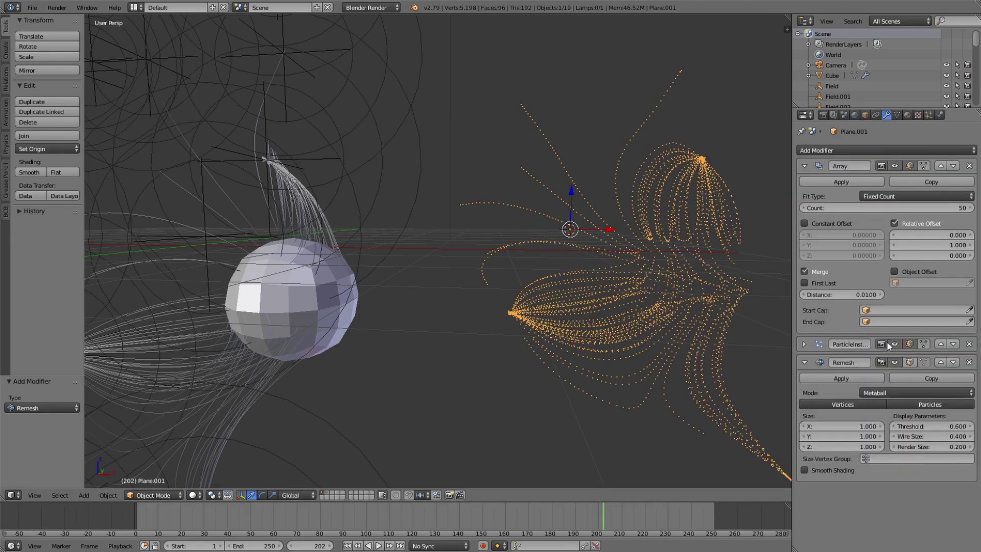
pyautogui.click(859, 404)
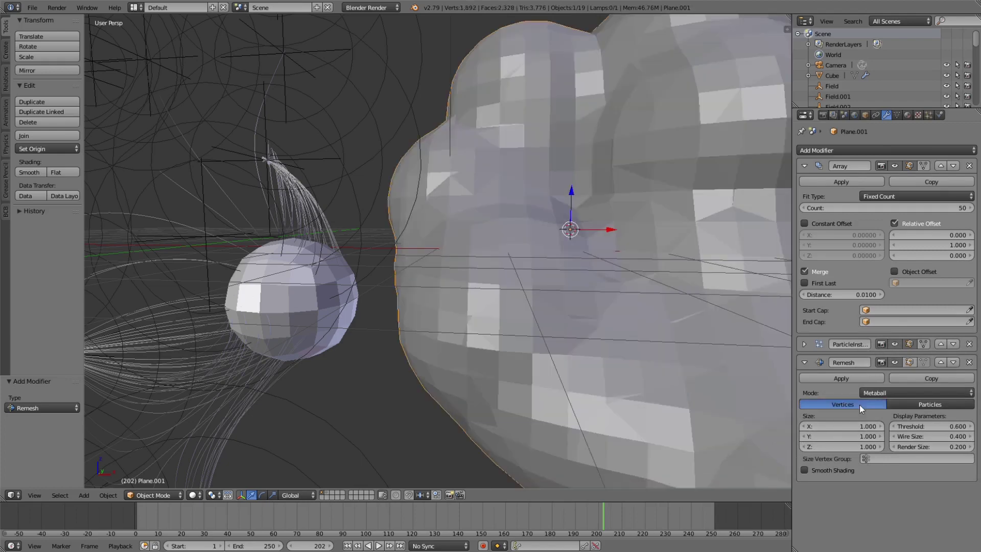
# Step: Set the metaball Remesh size on X, Y and Z to 0.1, and reduce it to 0.02
pyautogui.moveTo(837, 428); pyautogui.dragTo(836, 446)
pyautogui.write('0.1')
pyautogui.press('Return')
pyautogui.write('0.02')
pyautogui.press('Return')
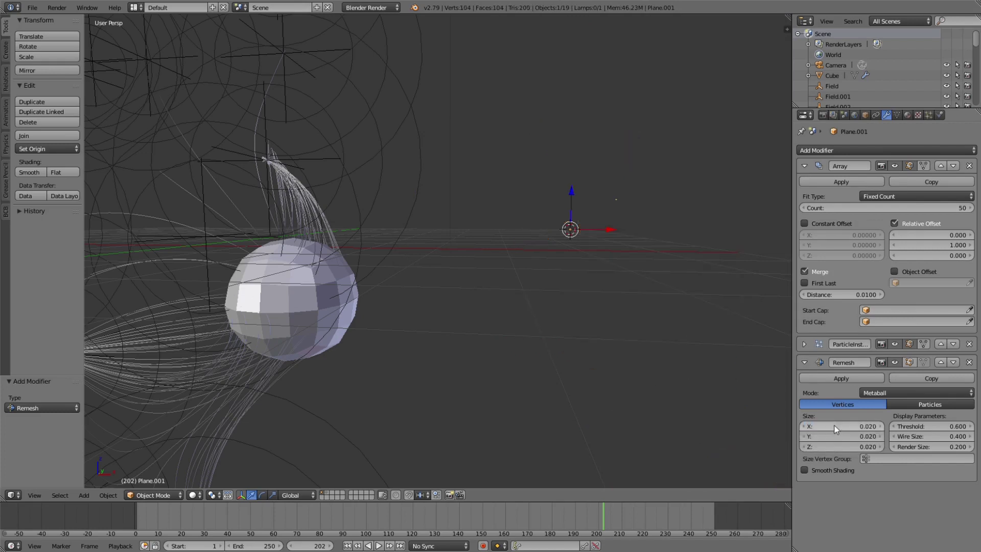
# Step: Lower the Remesh wire size to 0.1, and refine it further to 0.05
pyautogui.click(943, 439)
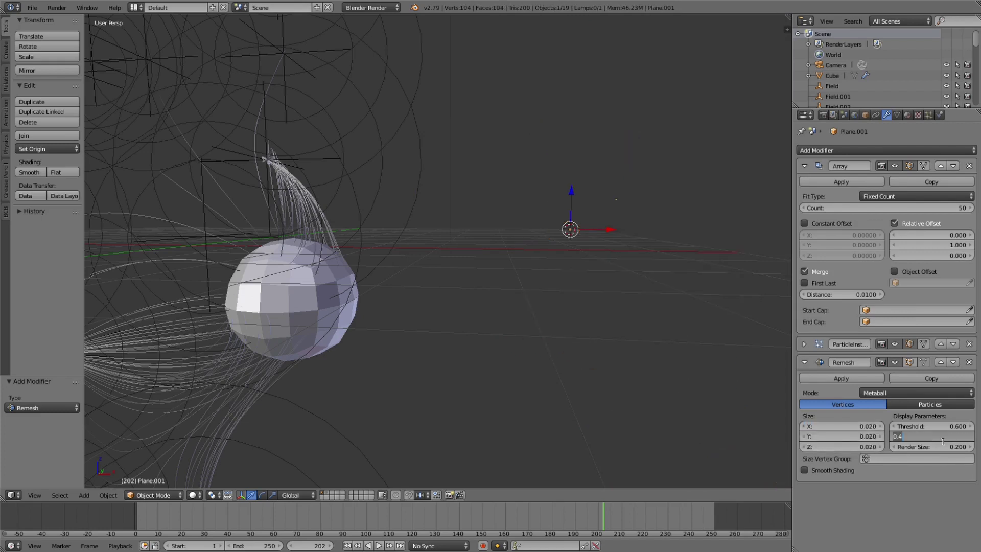
pyautogui.write('0.1')
pyautogui.press('Return')
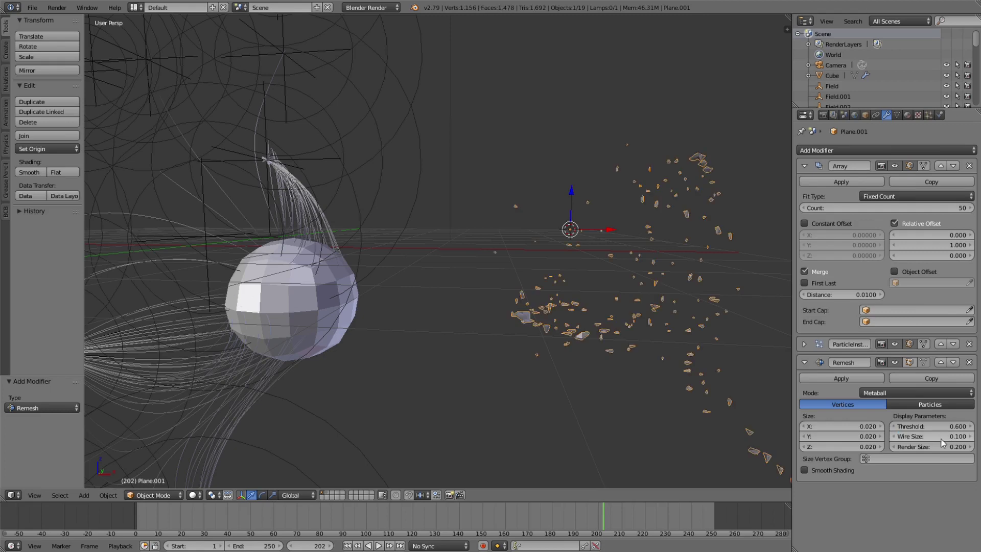
pyautogui.click(930, 435)
pyautogui.write('0.05')
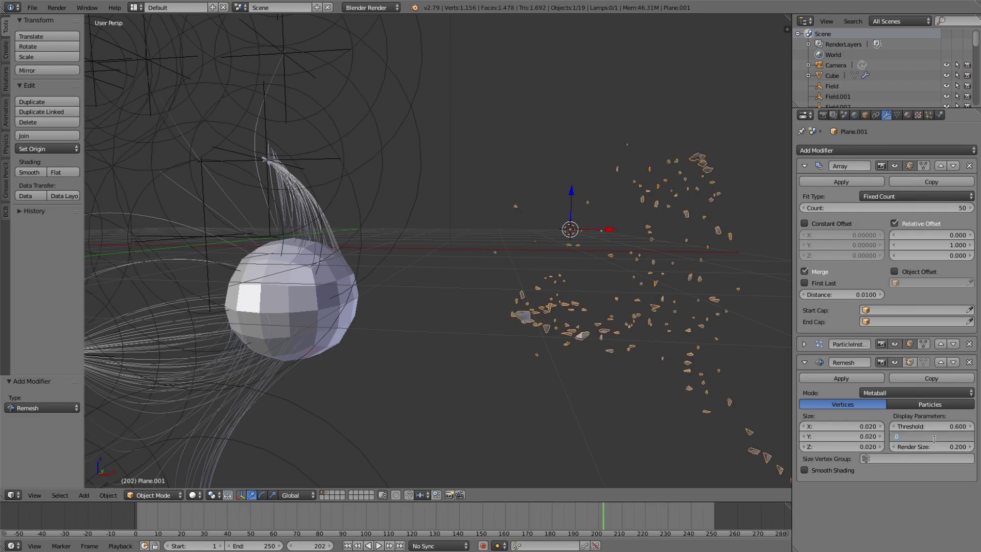
pyautogui.press('Return')
# Step: Set the metaball Remesh size to 0.05 on X, Y and Z
pyautogui.moveTo(845, 431); pyautogui.dragTo(846, 447)
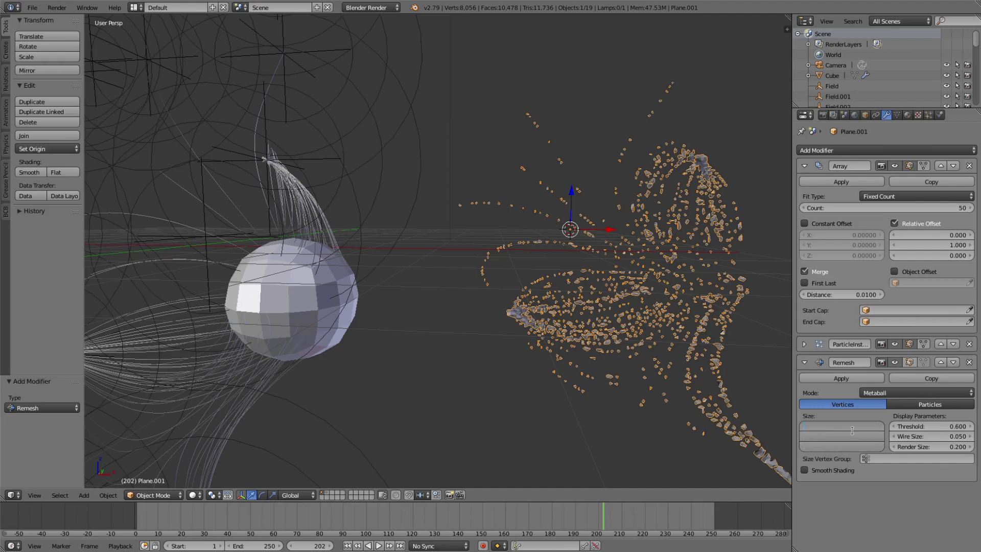
pyautogui.write('.05')
pyautogui.press('Return')
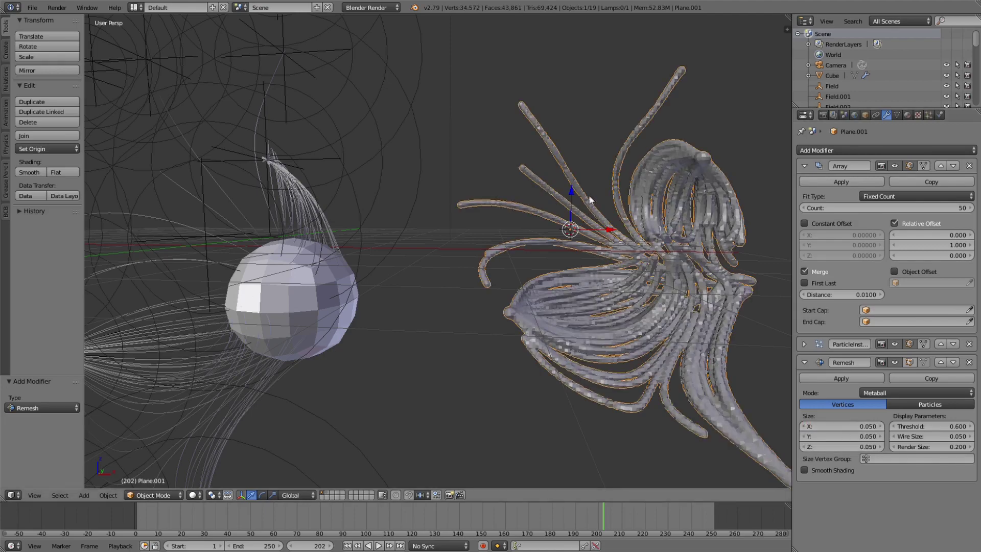
# Step: Set the metaball Remesh size of the strand object to 0.1 on X, Y and Z
pyautogui.moveTo(632, 260); pyautogui.dragTo(611, 222, button='middle')
pyautogui.scroll(8, 610, 221)
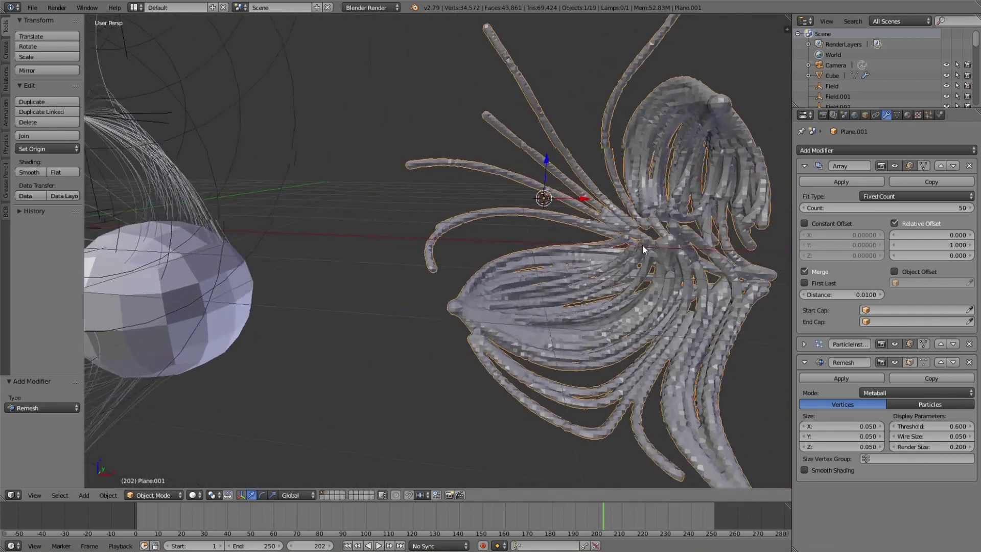
pyautogui.moveTo(863, 426); pyautogui.dragTo(864, 446)
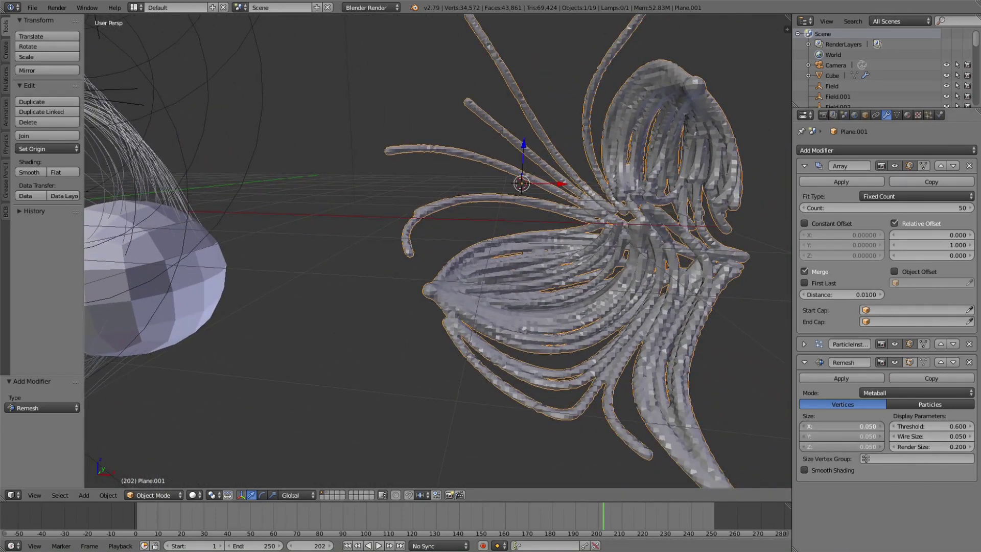
pyautogui.write('0.1')
pyautogui.press('Return')
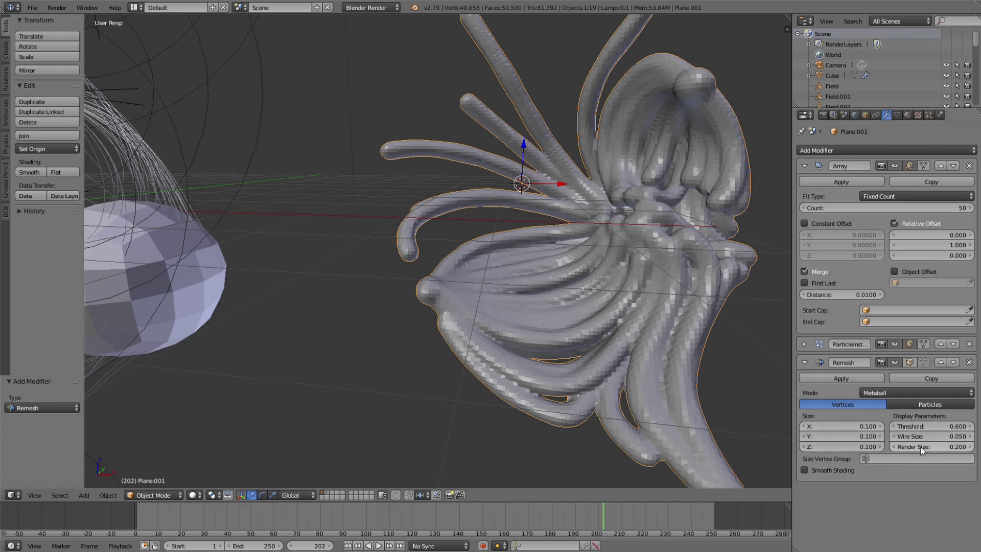
# Step: Raise the metaball Remesh threshold to 1, and raise it further to 5
pyautogui.scroll(-5, 569, 250)
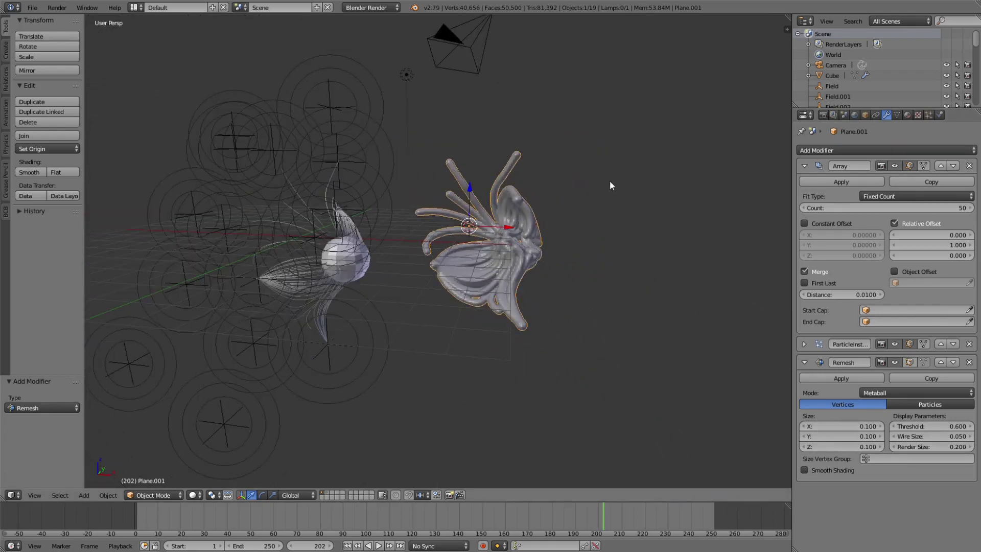
pyautogui.scroll(3, 501, 237)
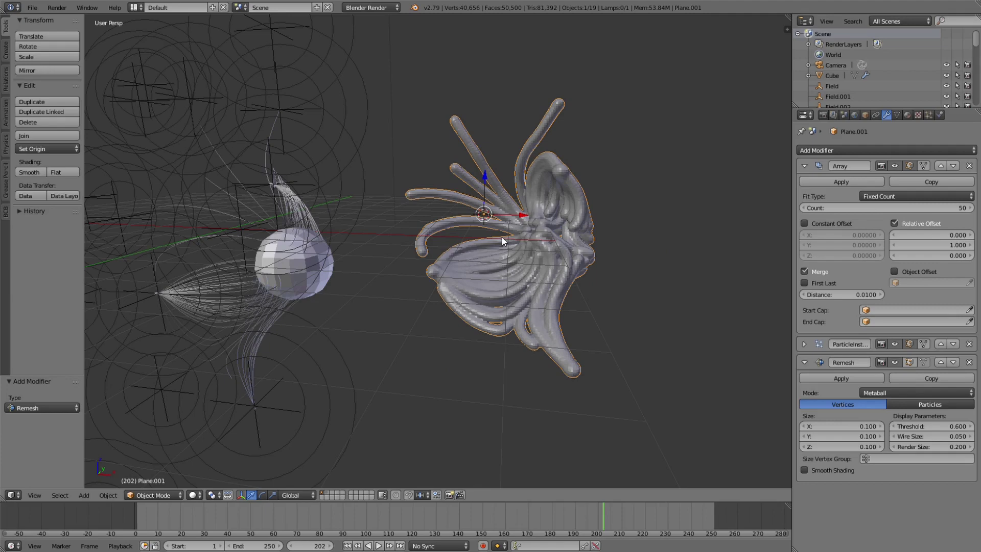
pyautogui.scroll(3, 559, 241)
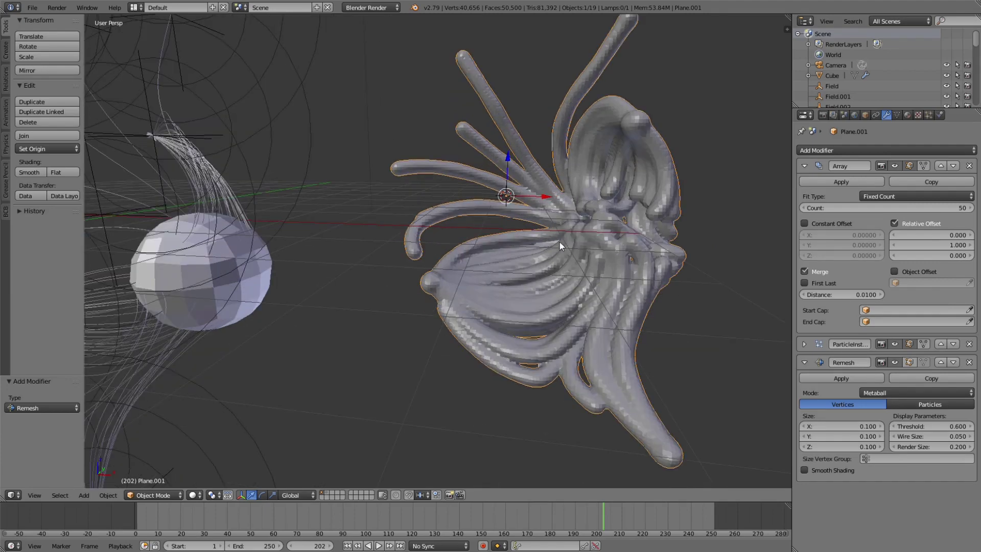
pyautogui.moveTo(583, 234); pyautogui.dragTo(611, 225, button='middle')
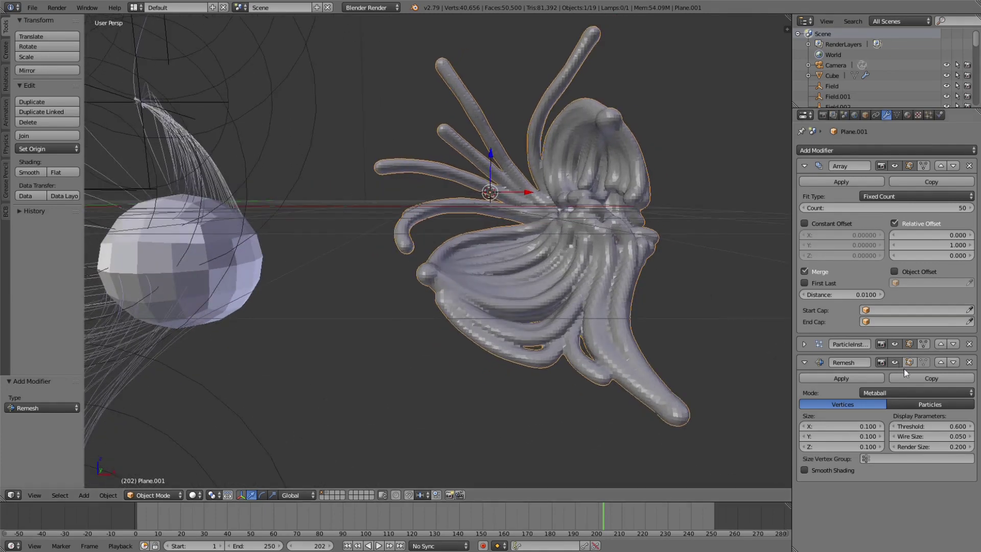
pyautogui.click(937, 428)
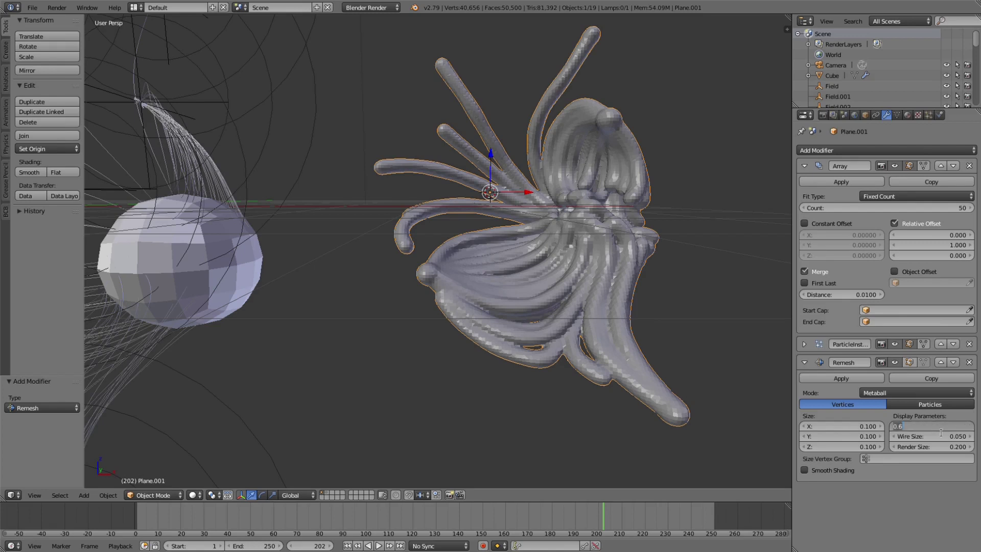
pyautogui.write('1')
pyautogui.press('Return')
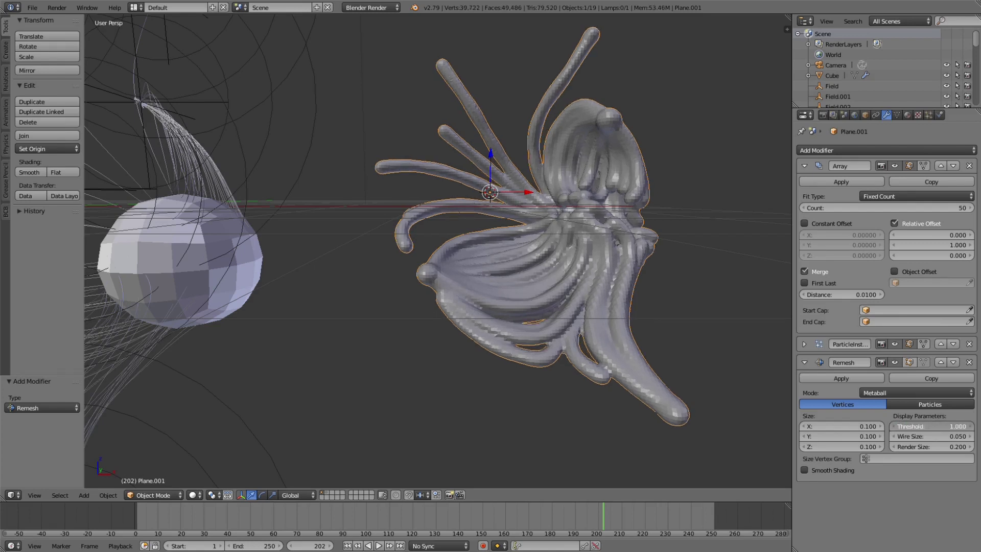
pyautogui.click(937, 428)
pyautogui.write('5')
pyautogui.press('Return')
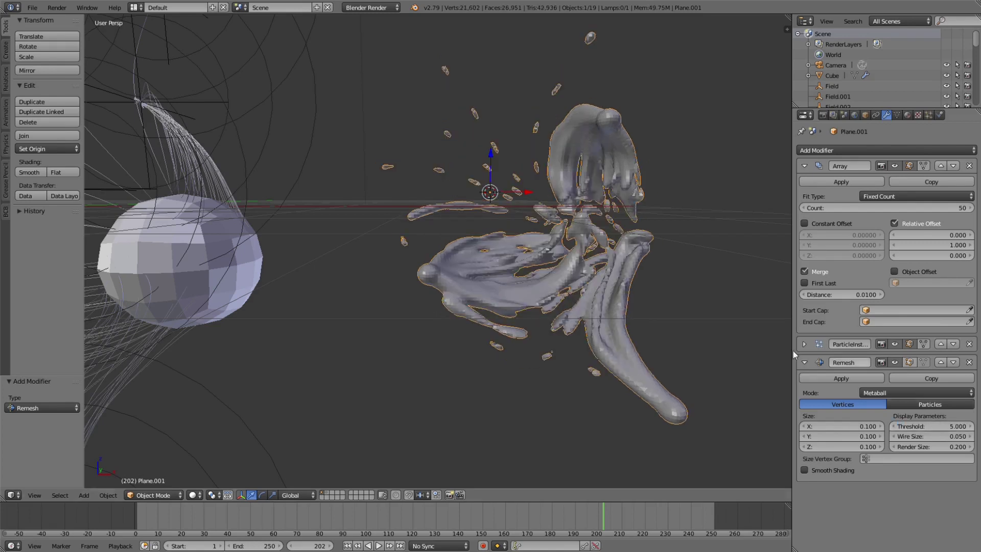
# Step: Examine the strand mesh up close, and lower the Remesh threshold to 2
pyautogui.moveTo(782, 342); pyautogui.dragTo(511, 240, button='middle')
pyautogui.scroll(3, 647, 261)
pyautogui.scroll(2, 490, 246)
pyautogui.scroll(1, 495, 246)
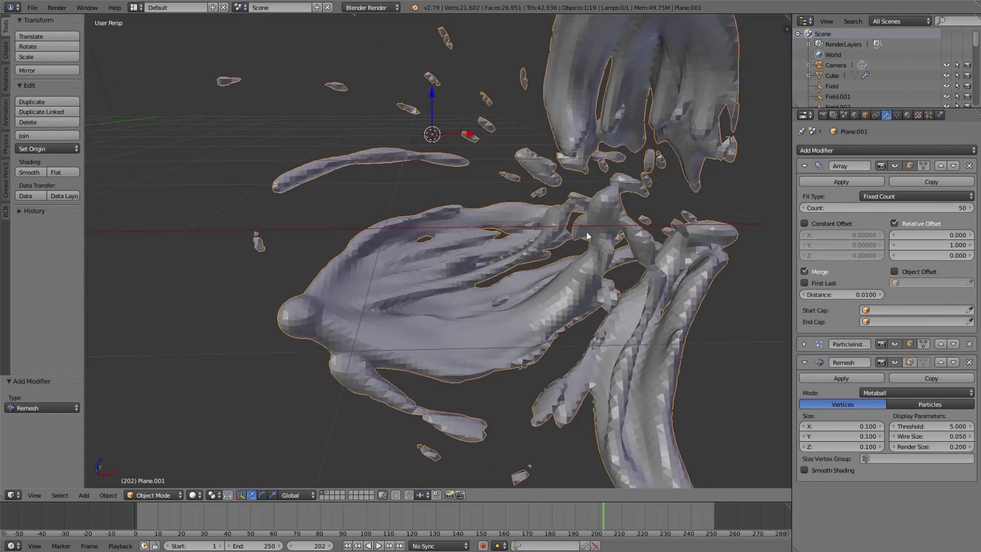
pyautogui.moveTo(539, 175); pyautogui.dragTo(403, 152, button='middle')
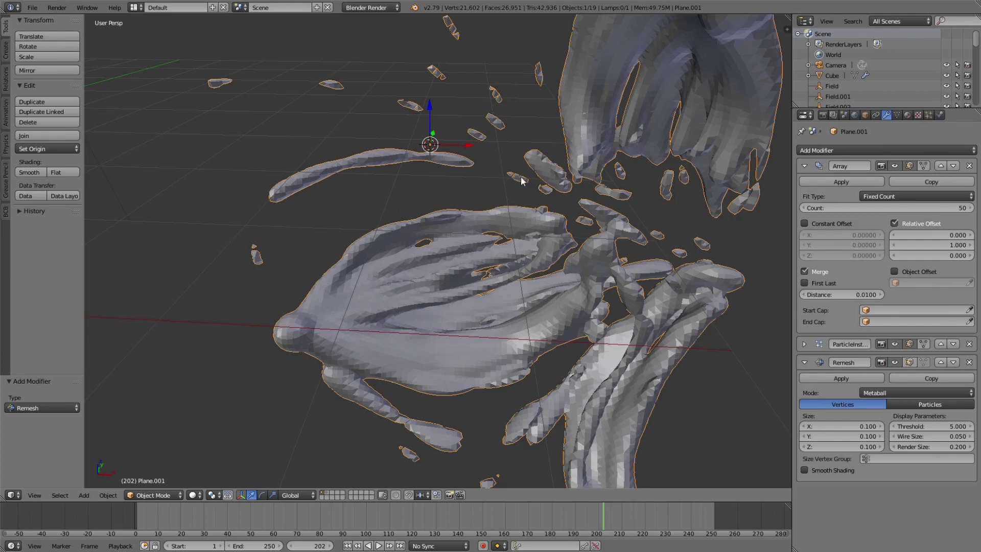
pyautogui.moveTo(274, 105); pyautogui.dragTo(465, 205, button='middle')
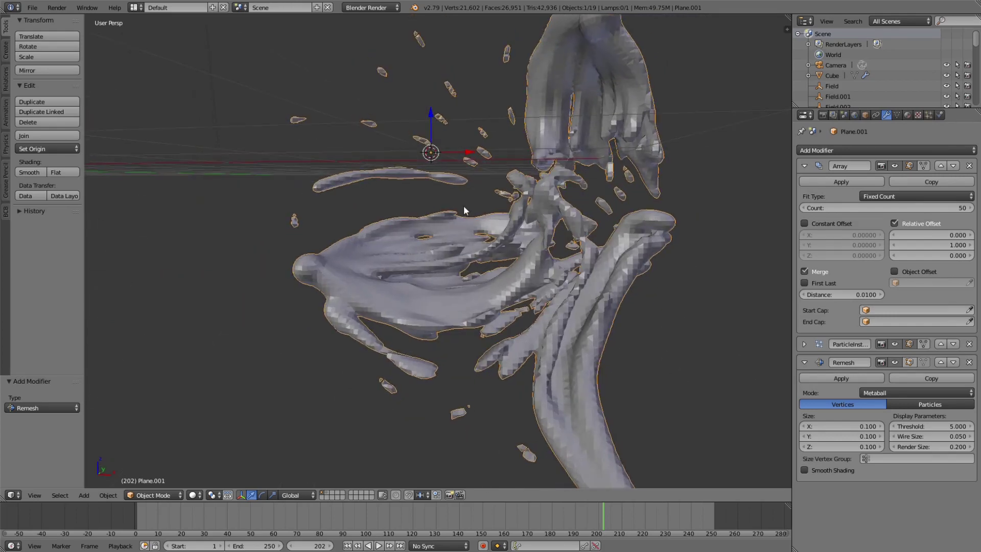
pyautogui.click(951, 426)
pyautogui.write('2')
pyautogui.press('Return')
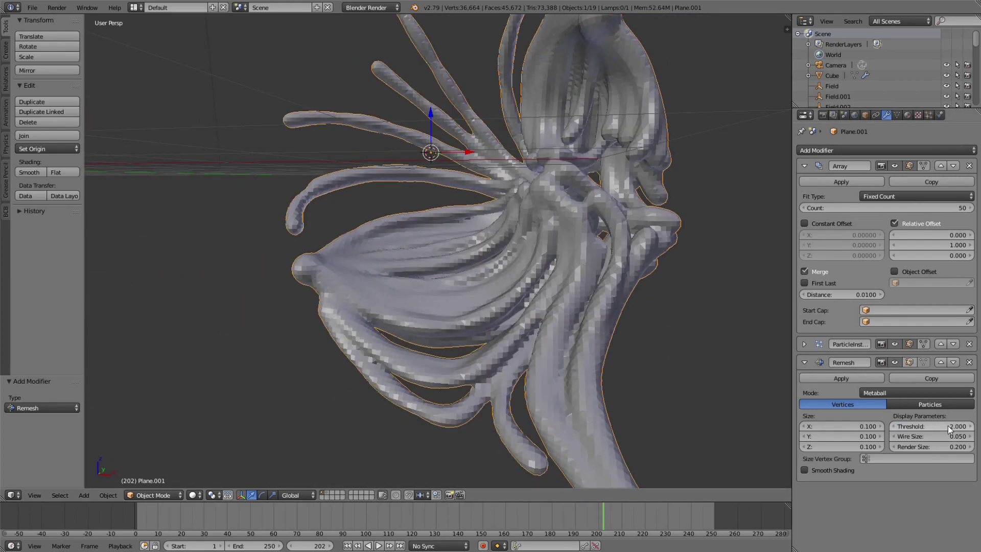
# Step: Set the Remesh threshold of the strand mesh to 3
pyautogui.moveTo(659, 286); pyautogui.dragTo(651, 328, button='middle')
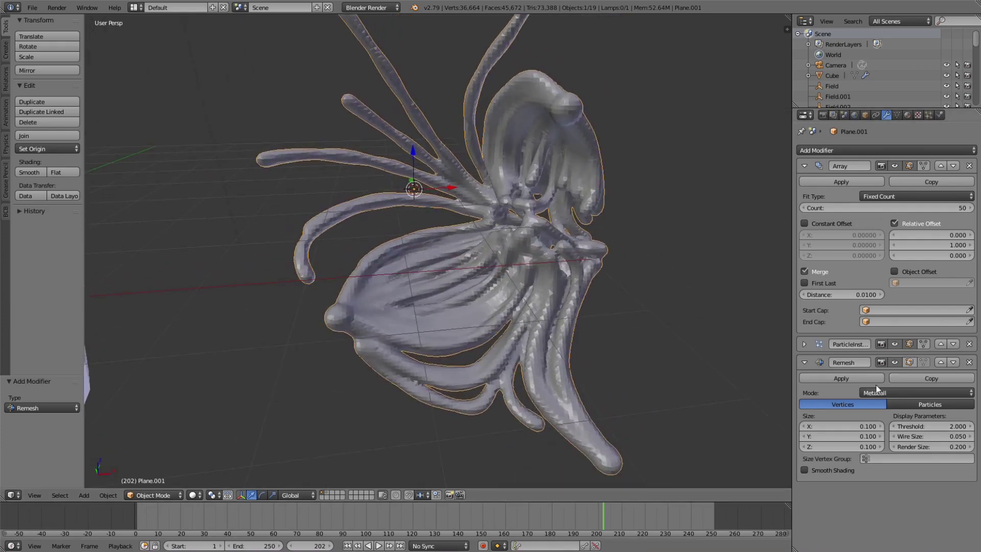
pyautogui.click(925, 424)
pyautogui.write('3')
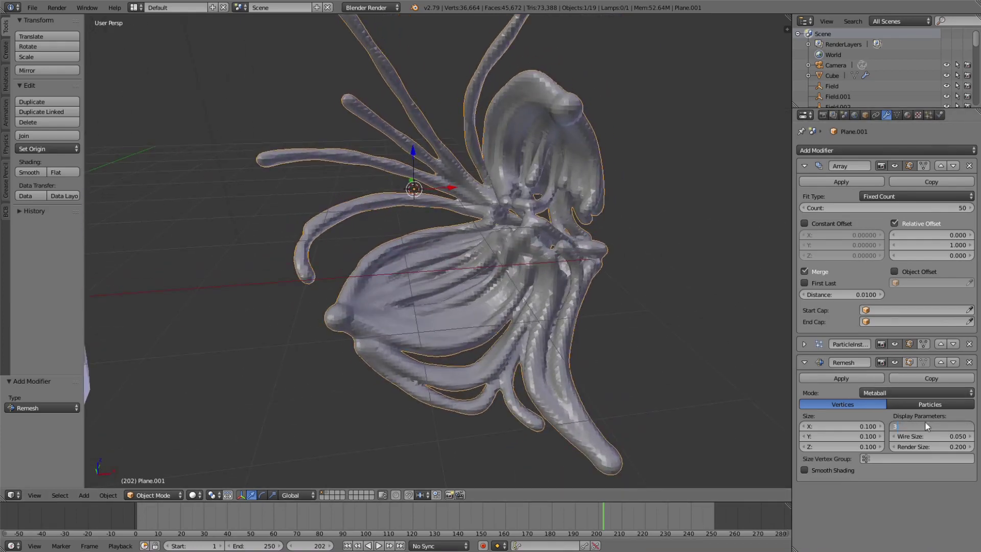
pyautogui.press('Return')
# Step: Examine the faceted strands up close, and enable smooth shading in the Remesh modifier
pyautogui.moveTo(491, 287); pyautogui.dragTo(552, 254, button='middle')
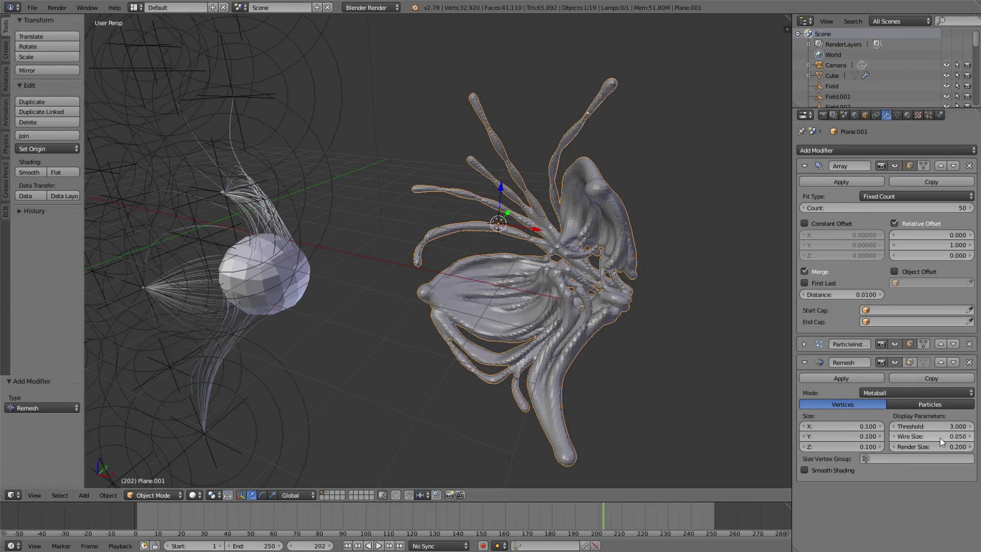
pyautogui.scroll(6, 492, 310)
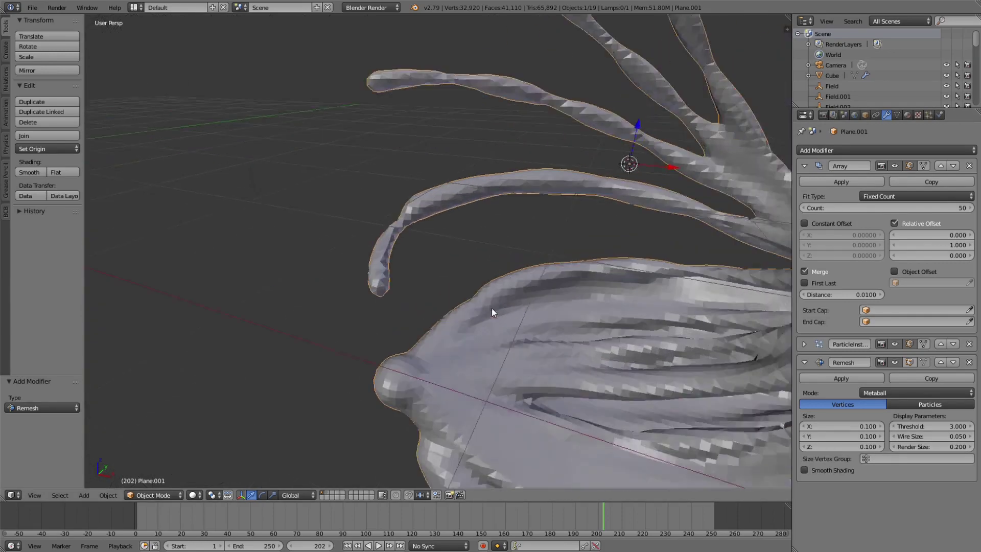
pyautogui.scroll(4, 492, 310)
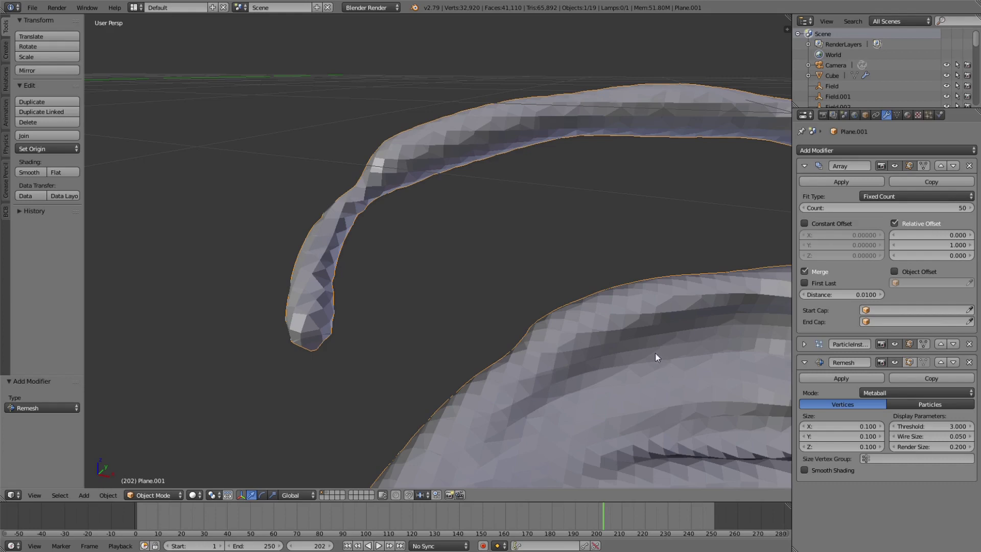
pyautogui.scroll(-6, 645, 343)
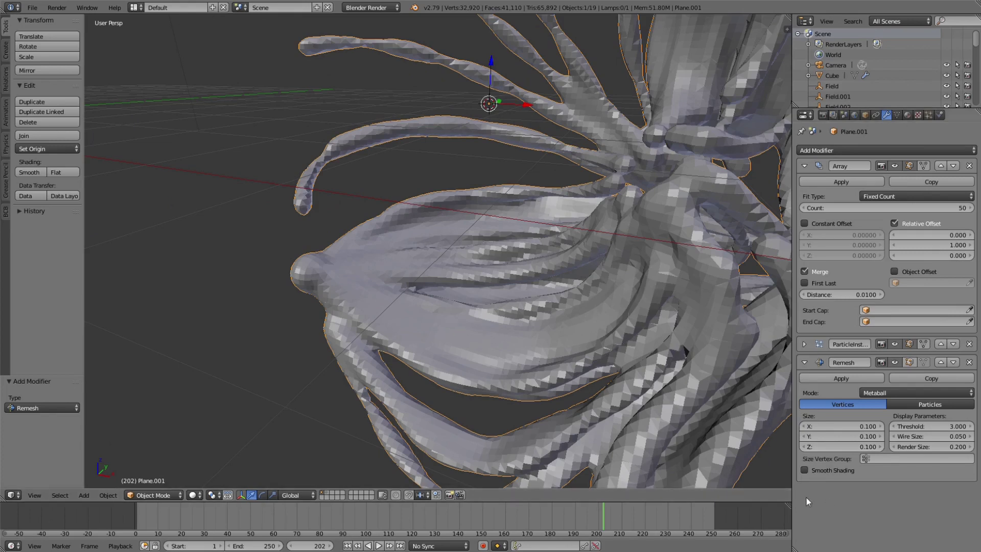
pyautogui.click(805, 470)
pyautogui.moveTo(735, 418)
pyautogui.mouseDown(button='middle')
pyautogui.moveTo(571, 298)
pyautogui.moveTo(584, 277)
pyautogui.moveTo(591, 287)
pyautogui.mouseUp(button='middle')
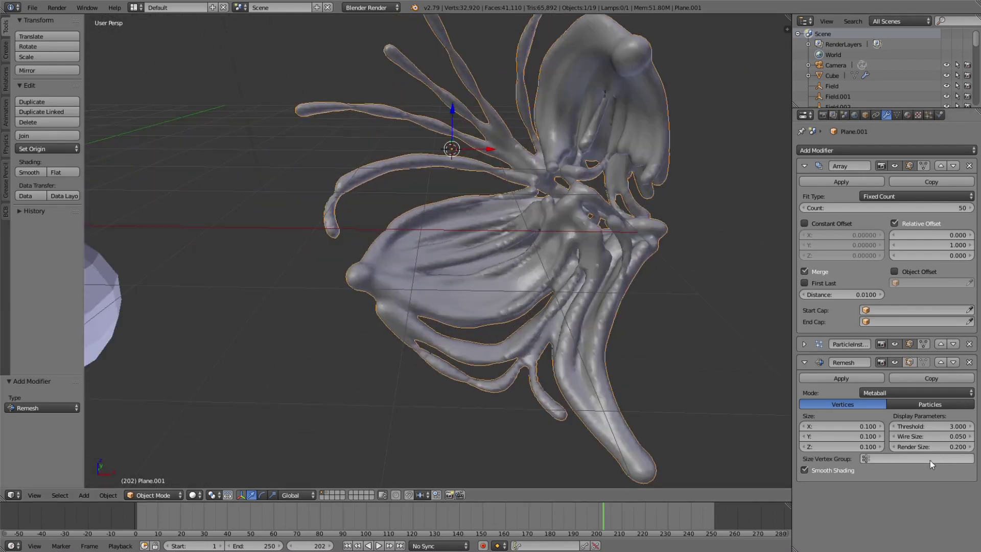
# Step: Set both the render size and the wire size of the Remesh modifier to 0.02
pyautogui.click(938, 445)
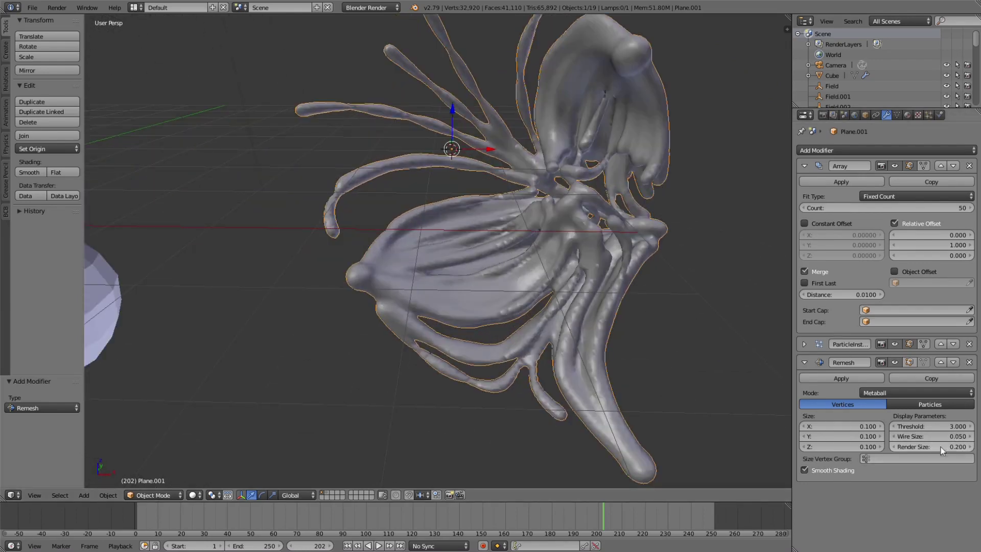
pyautogui.write('02')
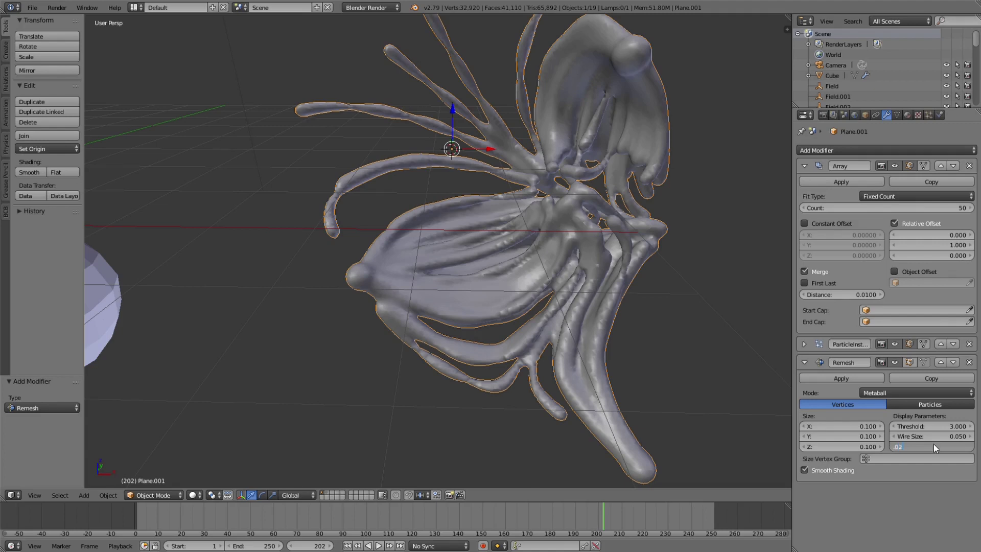
pyautogui.press('Return')
pyautogui.click(950, 438)
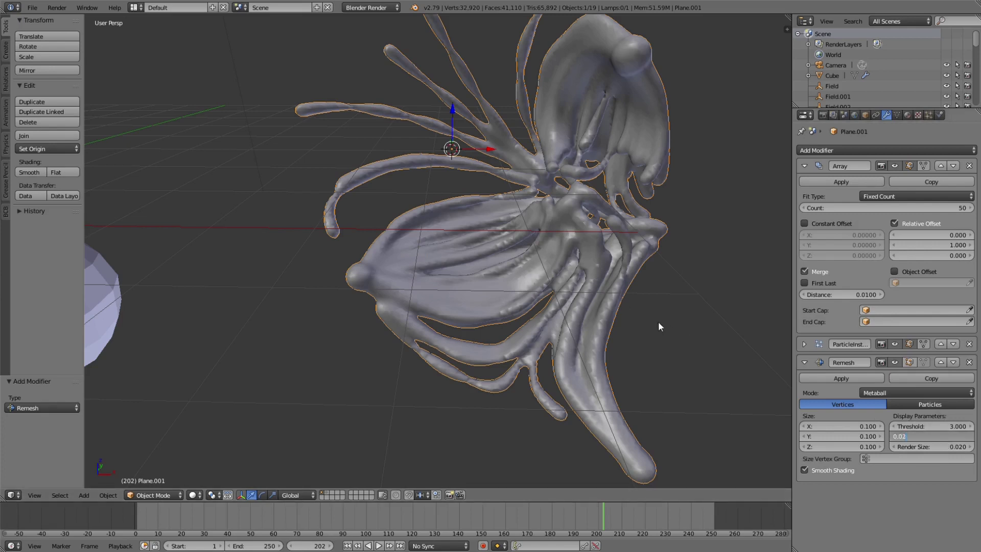
pyautogui.press('Return')
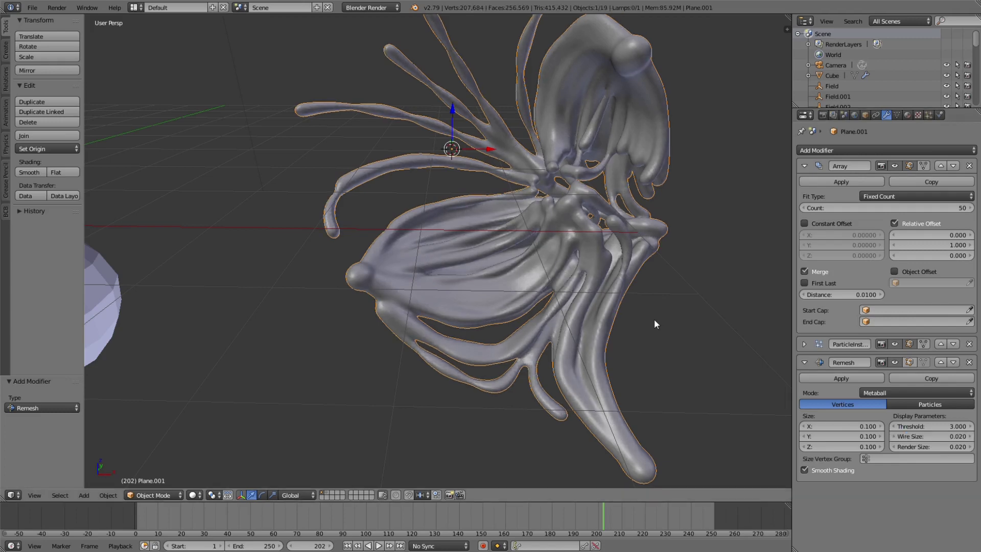
# Step: Coarsen the viewport mesh by setting the Remesh wire size to 0.06
pyautogui.moveTo(514, 206)
pyautogui.mouseDown(button='middle')
pyautogui.moveTo(427, 137)
pyautogui.moveTo(519, 277)
pyautogui.mouseUp(button='middle')
pyautogui.scroll(-2, 519, 280)
pyautogui.click(950, 438)
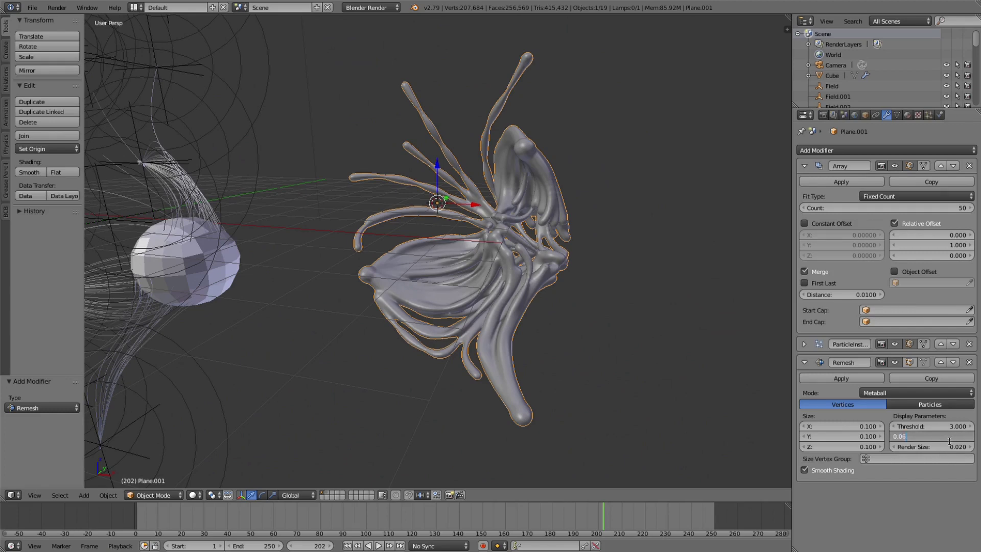
pyautogui.press('Return')
pyautogui.moveTo(572, 265); pyautogui.dragTo(502, 241, button='middle')
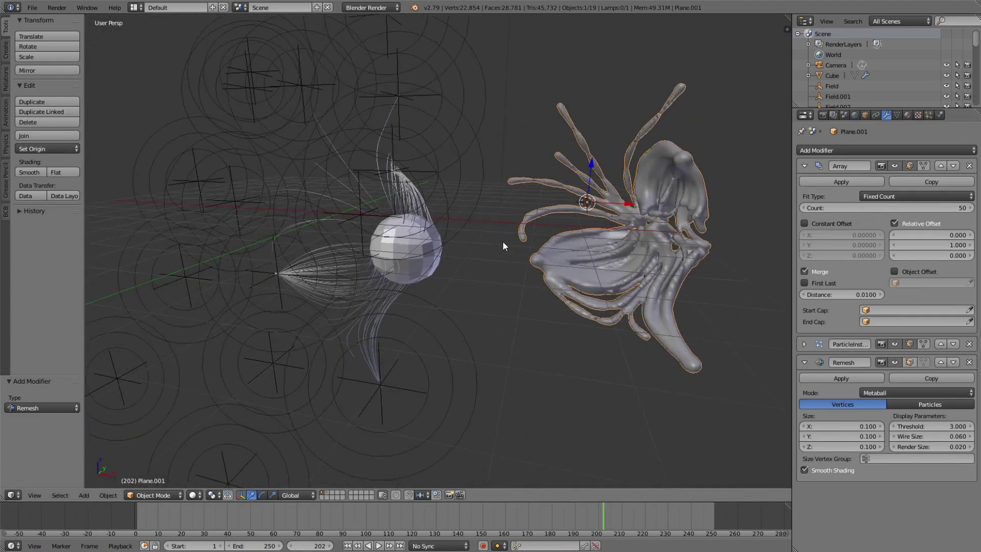
# Step: Move the hair-emitting cube among the force fields by about -4.88 on X, -1.73 on Y and -1.38 on Z
pyautogui.rightClick(426, 243)
pyautogui.moveTo(515, 255)
pyautogui.mouseDown(button='middle')
pyautogui.moveTo(553, 231)
pyautogui.moveTo(553, 213)
pyautogui.moveTo(550, 222)
pyautogui.mouseUp(button='middle')
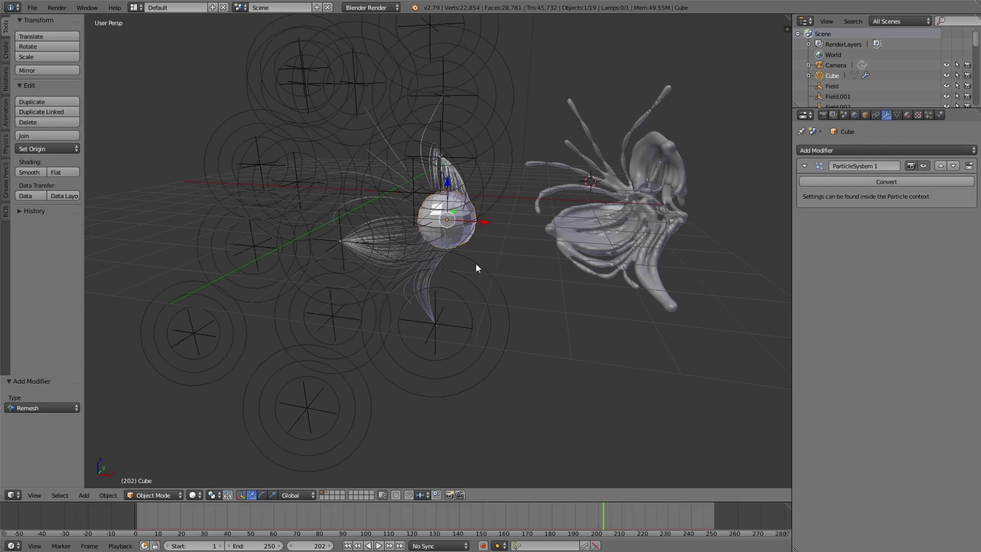
pyautogui.press('g')
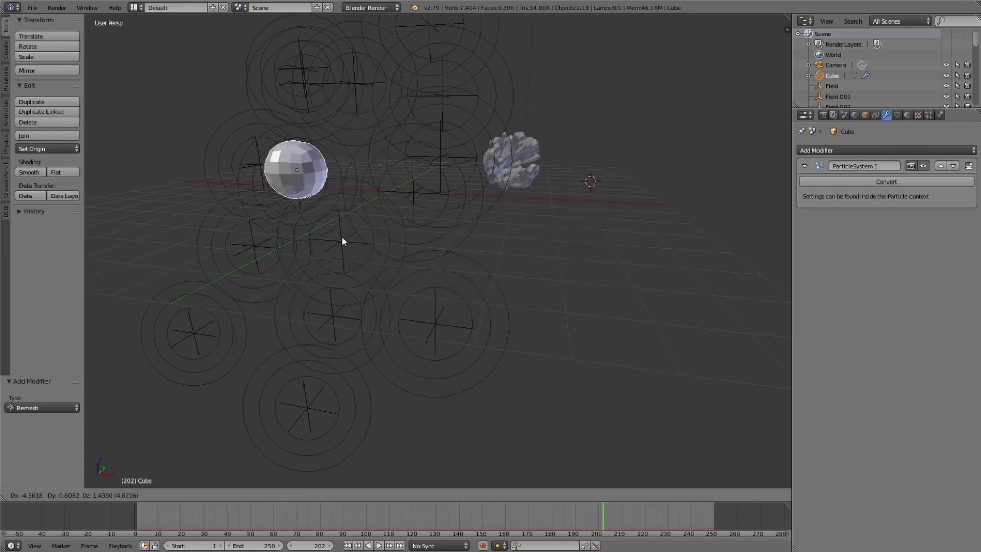
pyautogui.click(329, 323)
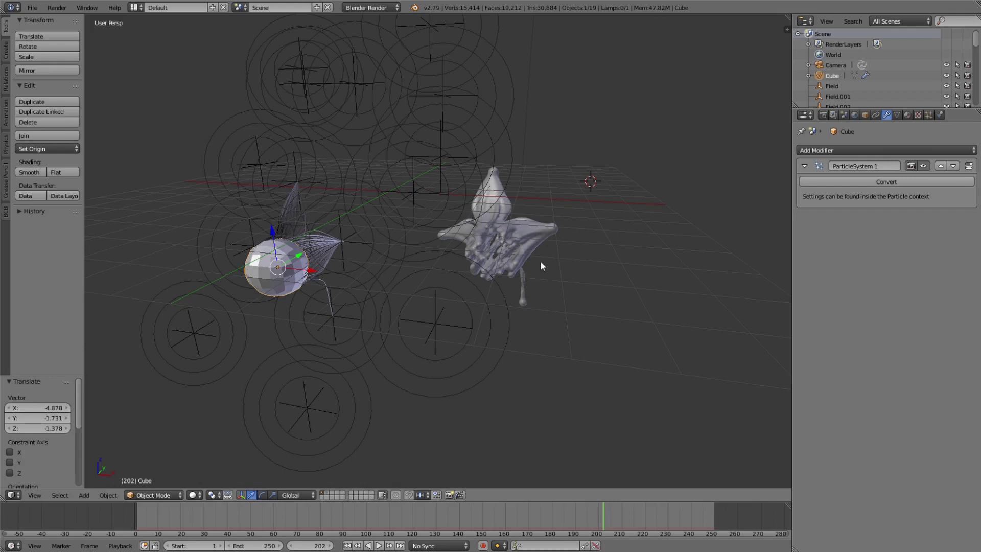
# Step: Set the Array modifier count of the metaball strand object to 100
pyautogui.rightClick(529, 235)
pyautogui.click(894, 208)
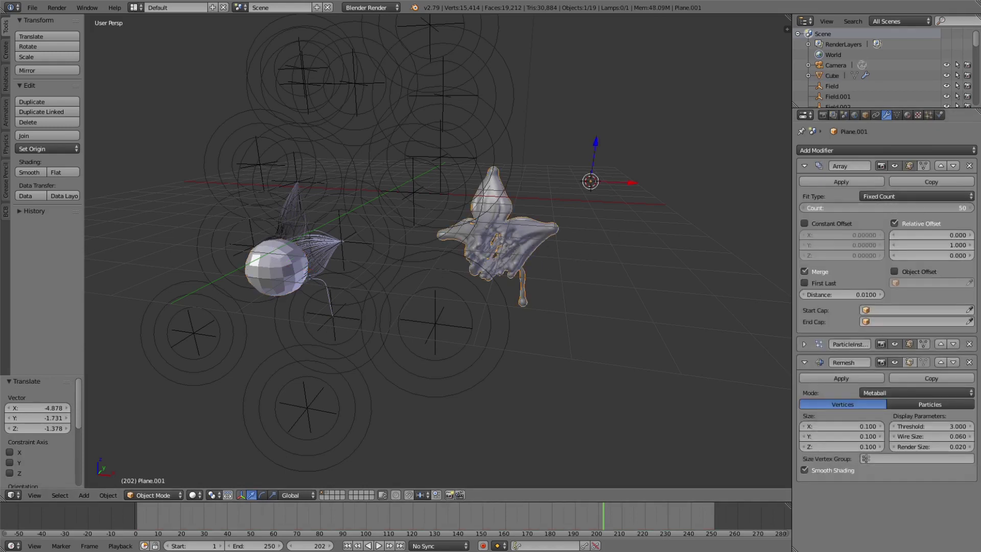
pyautogui.write('100')
pyautogui.press('Return')
# Step: Set the number of hair particles emitted by the cube to 200
pyautogui.moveTo(639, 225); pyautogui.dragTo(280, 270, button='middle')
pyautogui.rightClick(269, 301)
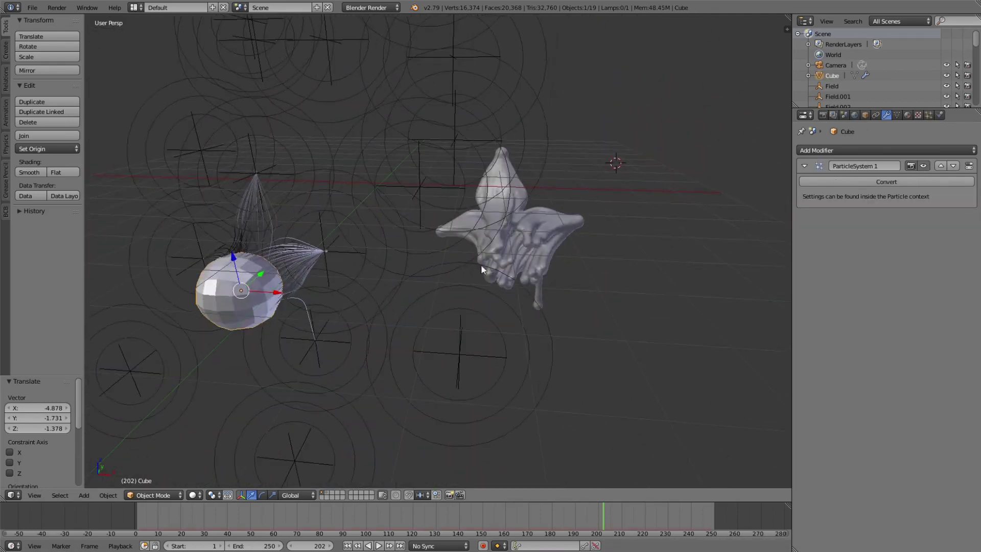
pyautogui.click(929, 115)
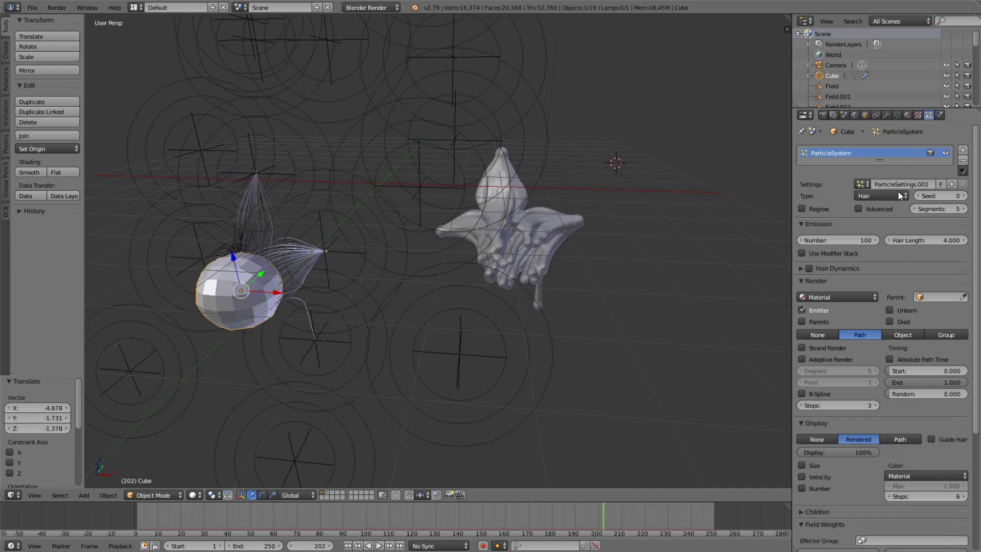
pyautogui.click(839, 240)
pyautogui.write('200')
pyautogui.press('Return')
# Step: Move the hair-emitting cube among the force fields by about 3.26 on X, 2.43 on Y and 3.85 on Z
pyautogui.moveTo(566, 234); pyautogui.dragTo(416, 279, button='middle')
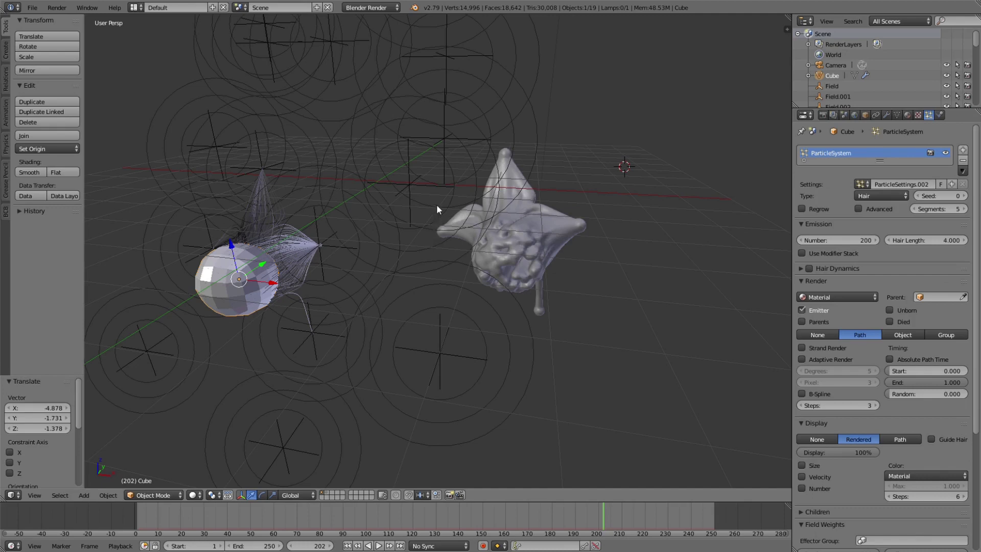
pyautogui.press('g')
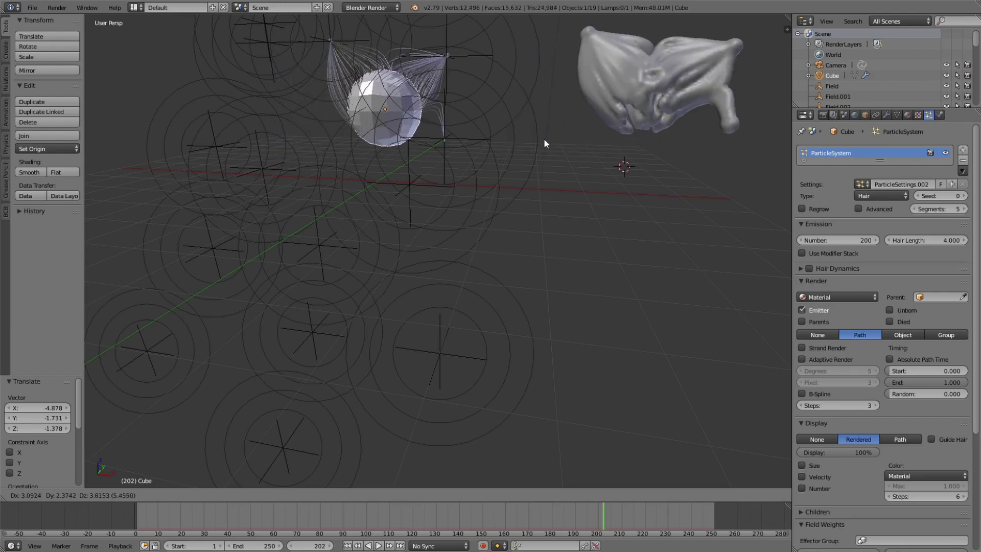
pyautogui.click(555, 149)
pyautogui.moveTo(555, 149); pyautogui.dragTo(506, 163, button='middle')
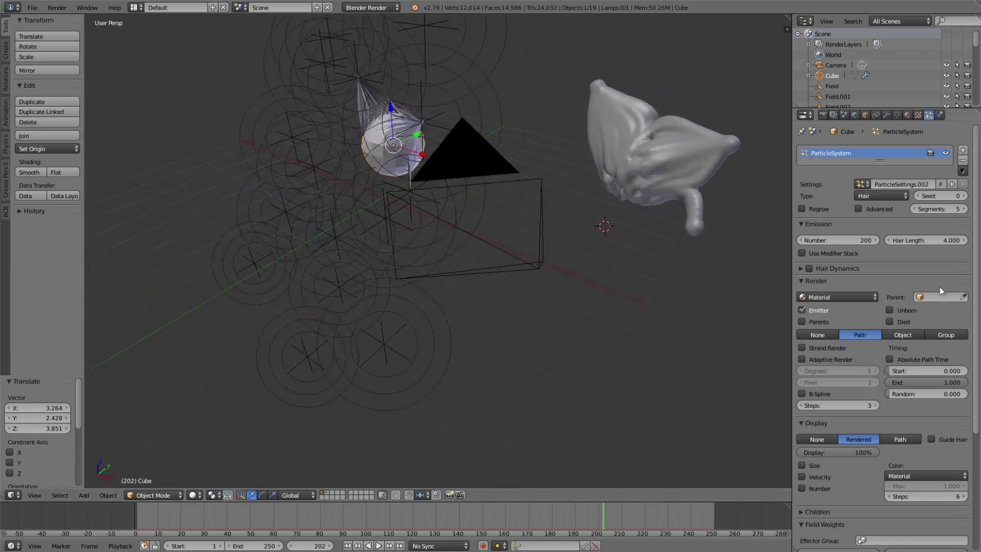
# Step: Set the number of hair particles emitted by the cube to 50
pyautogui.click(851, 241)
pyautogui.write('50')
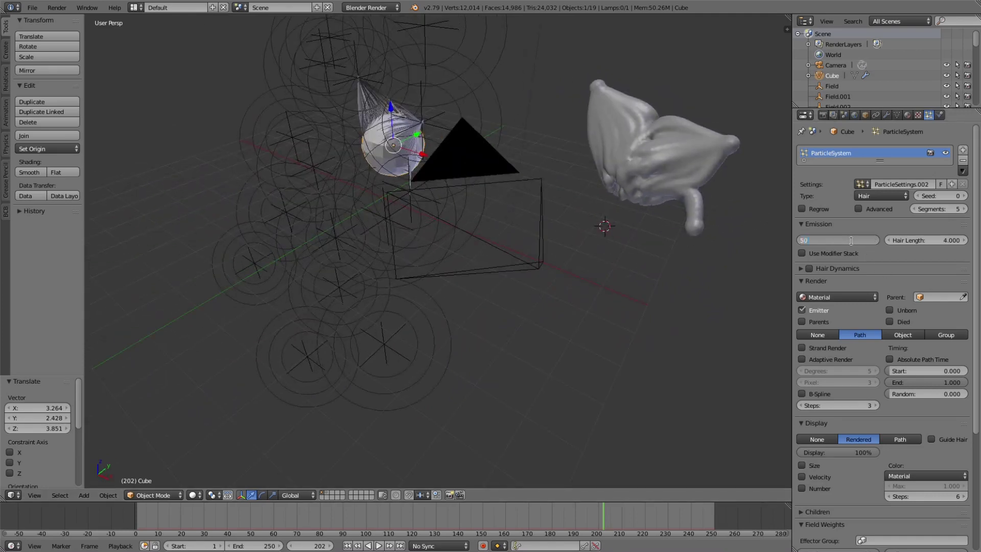
pyautogui.press('Return')
# Step: Move the cube by about -0.82 on X, -0.69 on Y and -0.56 on Z, and scale it down by about 0.317 and again by 0.734
pyautogui.press('g')
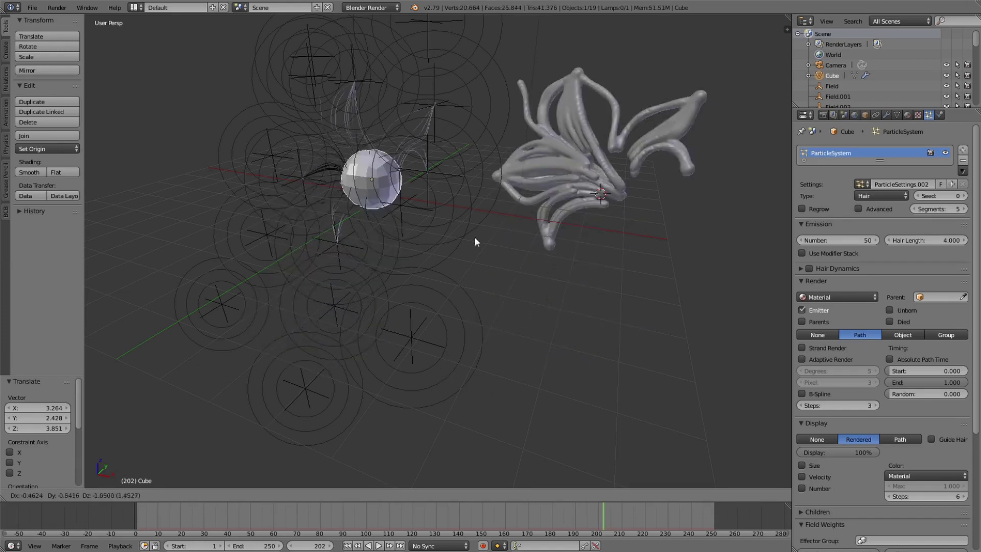
pyautogui.click(460, 223)
pyautogui.press('s')
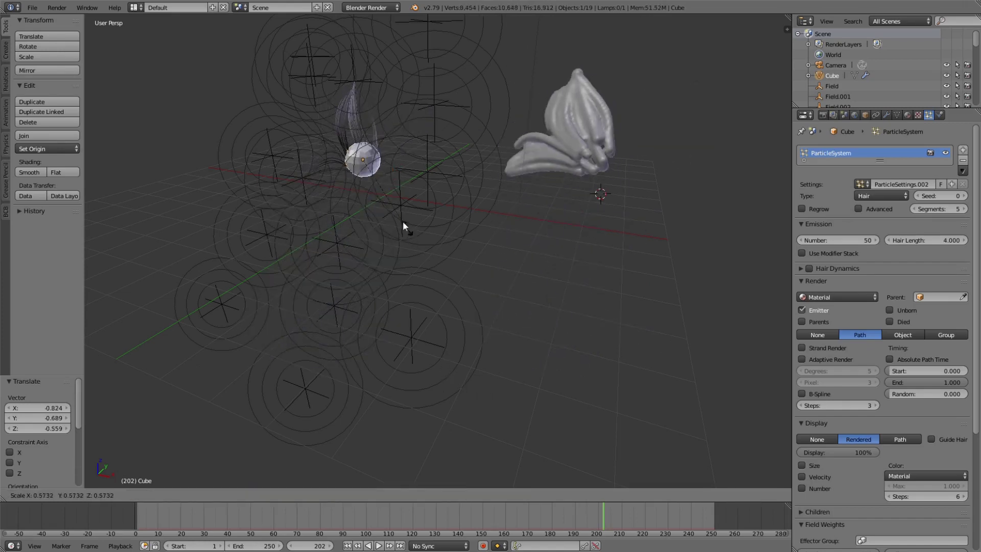
pyautogui.click(389, 196)
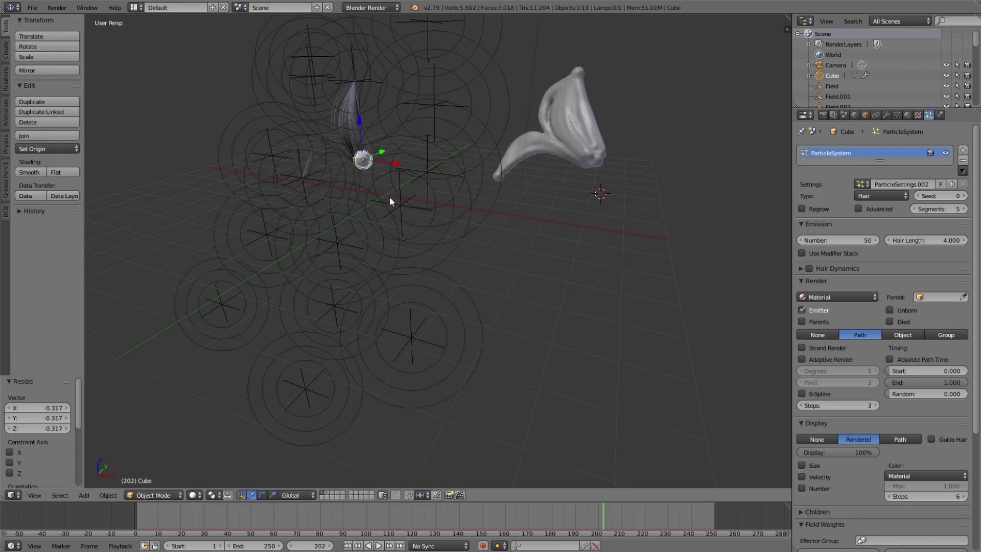
pyautogui.press('s')
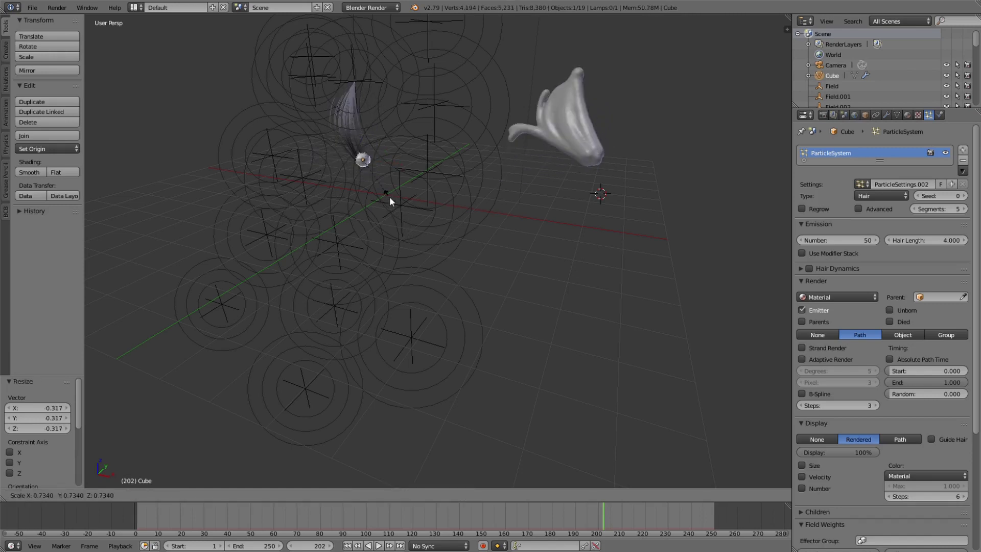
pyautogui.click(393, 199)
# Step: Move the shrunken cube by about -1.01 on X, -0.15 on Y and 0.37 on Z, and scale it up by about 4.02
pyautogui.press('g')
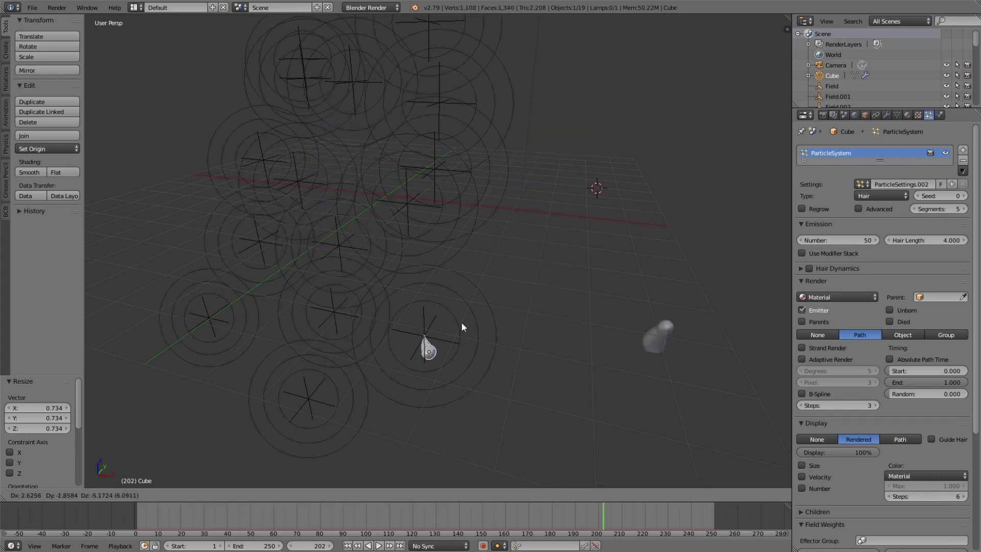
pyautogui.click(376, 177)
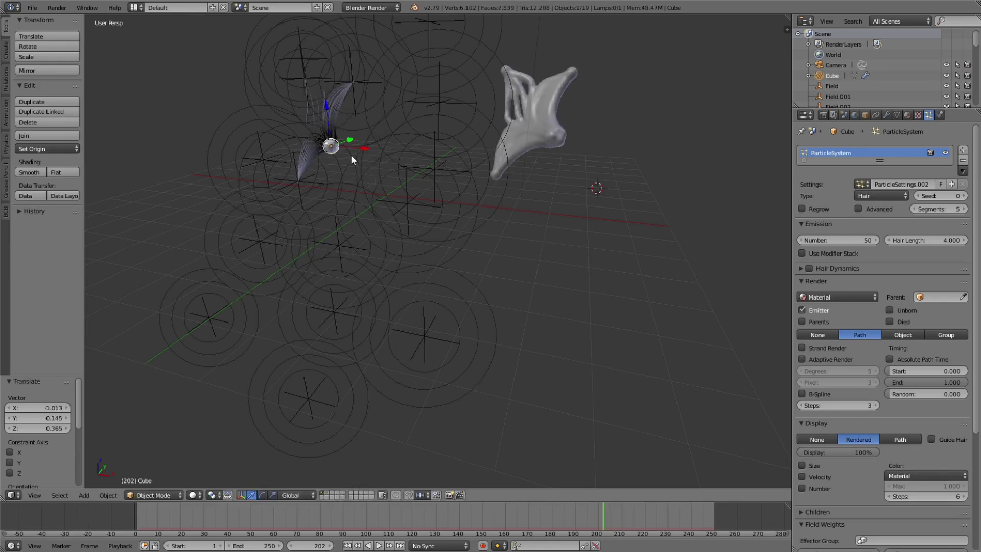
pyautogui.press('s')
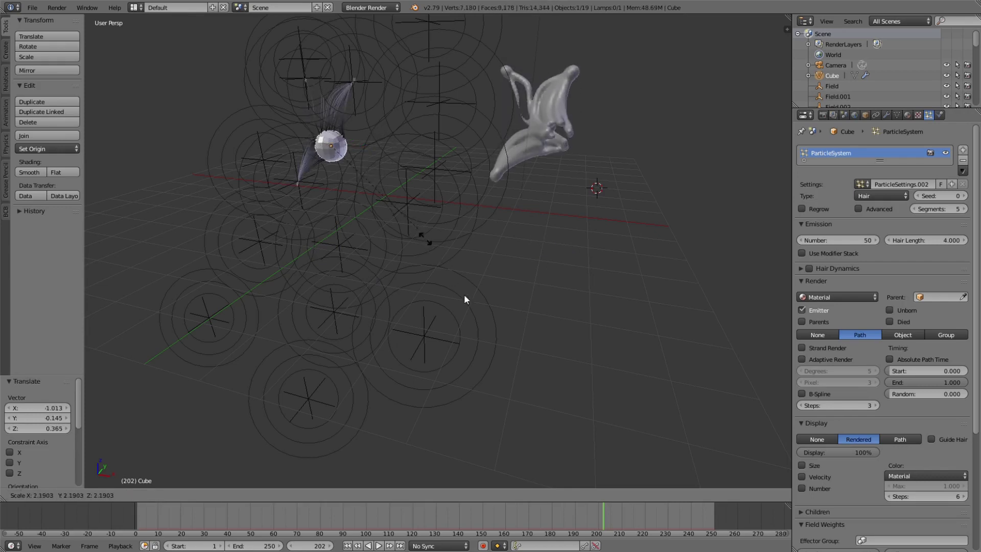
pyautogui.click(481, 315)
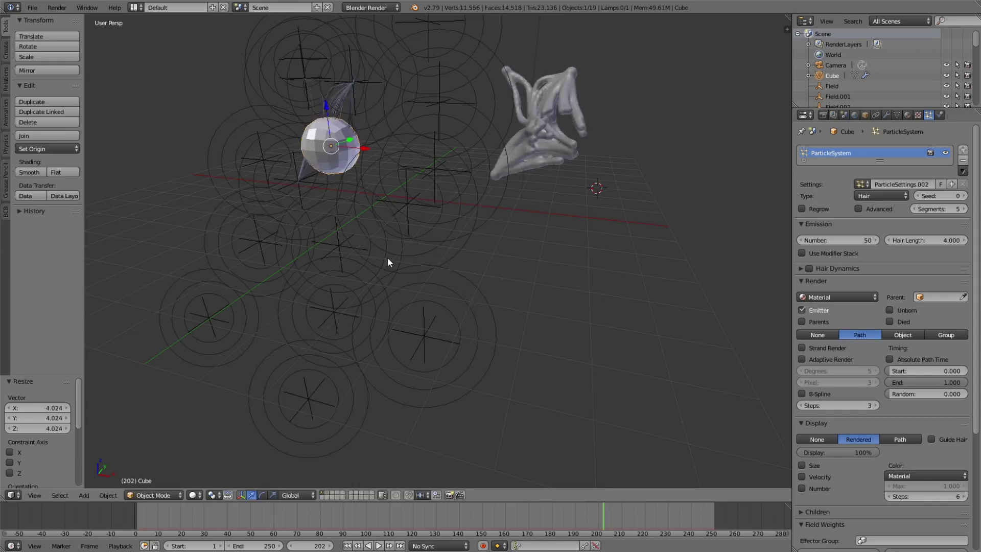
# Step: Move the enlarged cube among the force fields by about 1.58 on X, 0.12 on Y and -0.77 on Z
pyautogui.press('g')
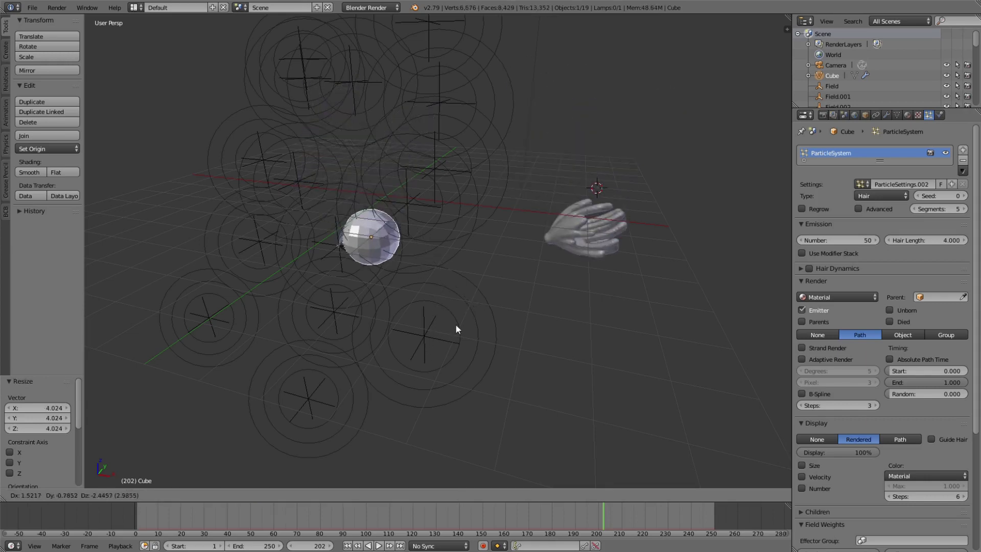
pyautogui.click(440, 292)
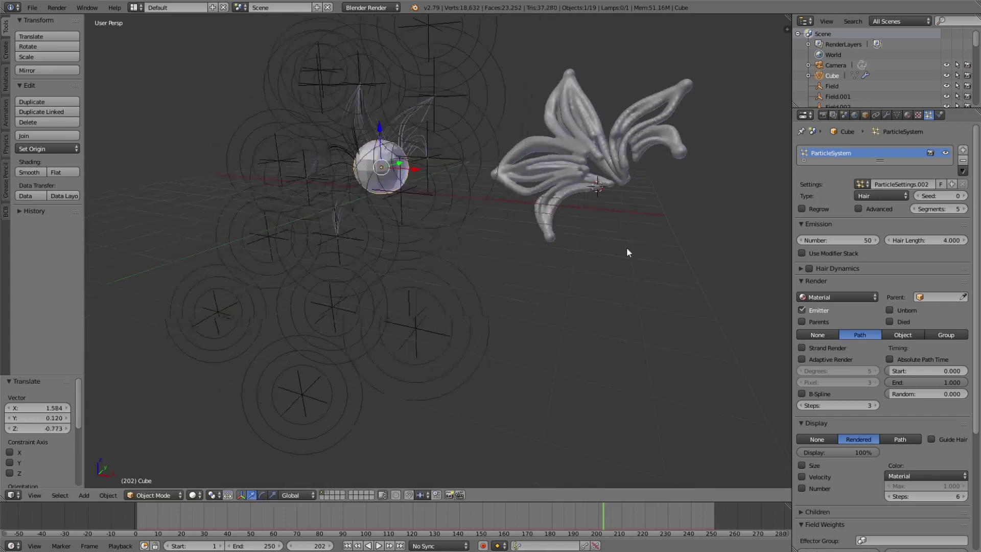
pyautogui.moveTo(629, 252)
pyautogui.mouseDown(button='middle')
pyautogui.moveTo(471, 248)
pyautogui.moveTo(626, 284)
pyautogui.moveTo(618, 254)
pyautogui.mouseUp(button='middle')
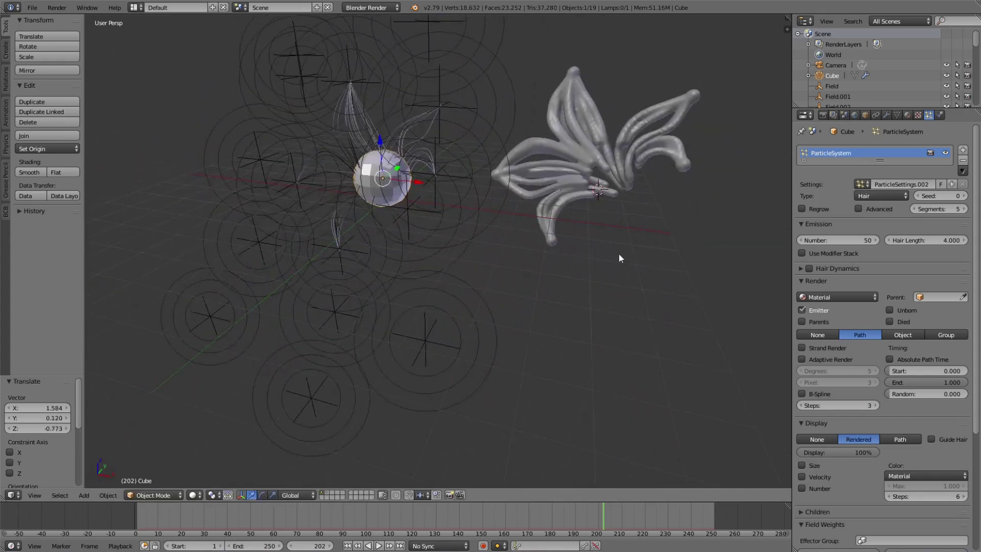